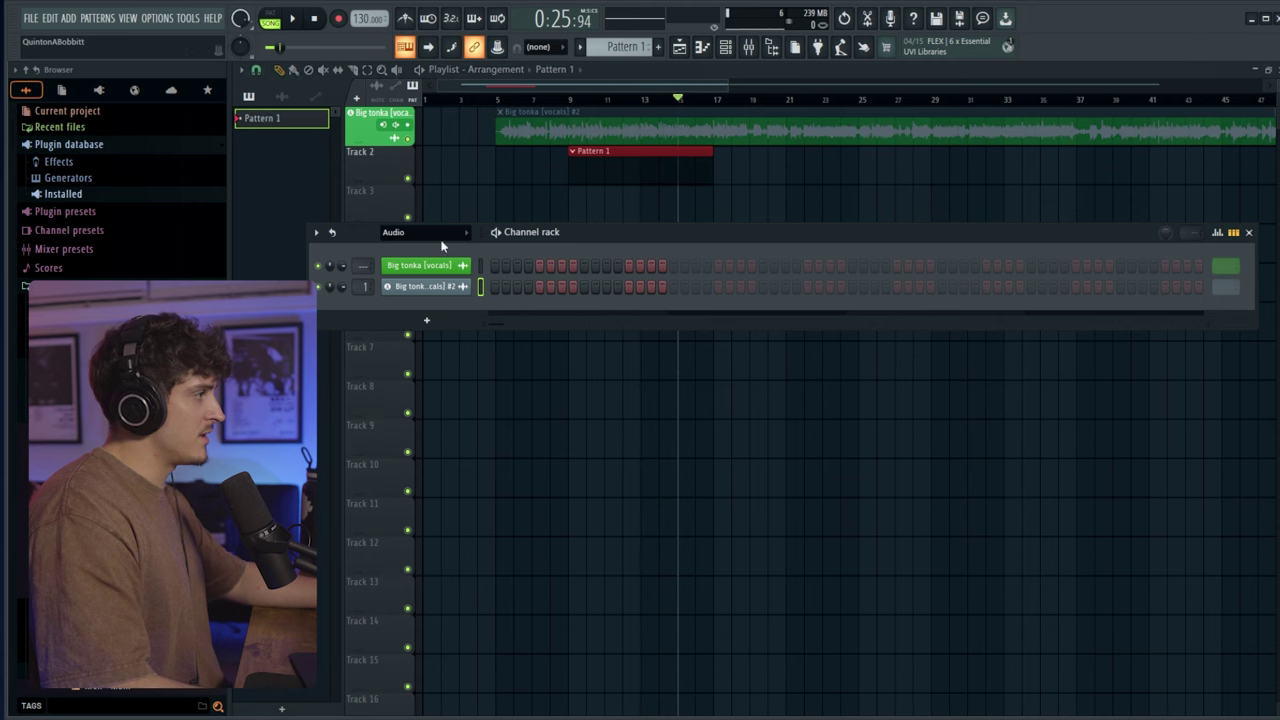
- Show all channels in the channel rack and add kick, clap and hat one-shots from the Toolroom drum samples
left_click(428, 249)
key("ctrl+z")
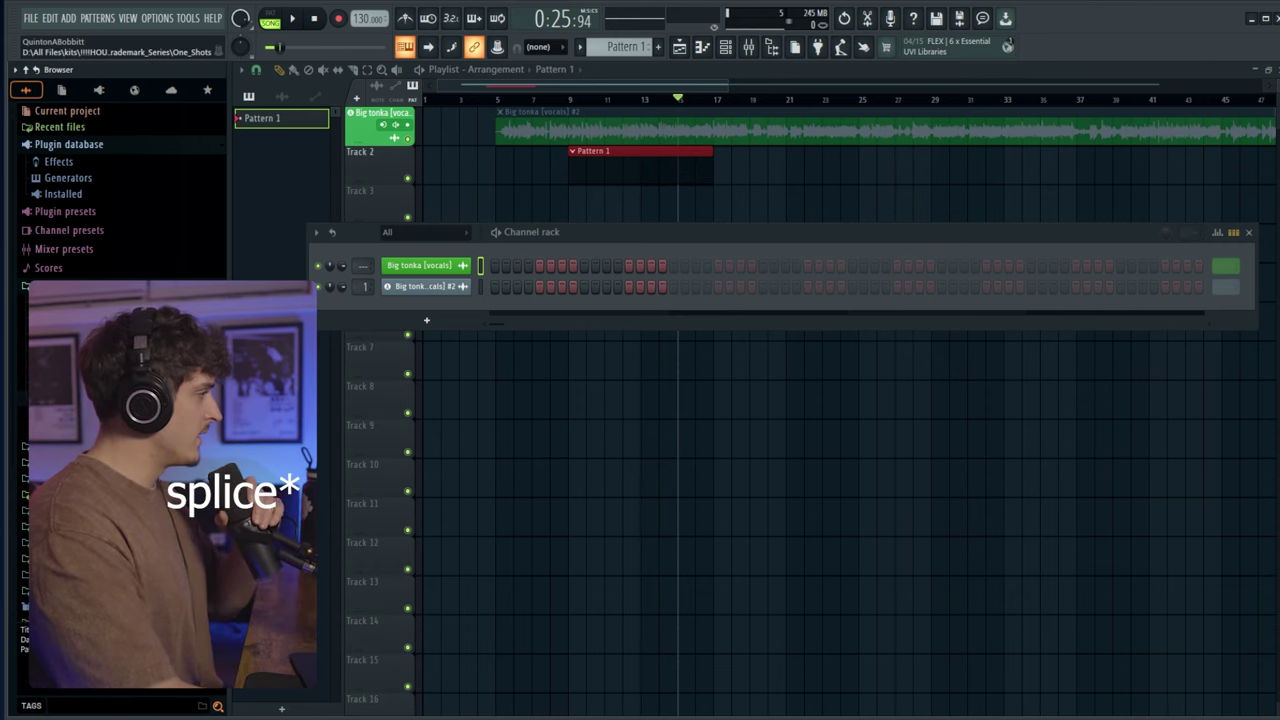
scroll(120, 190, "down", 10)
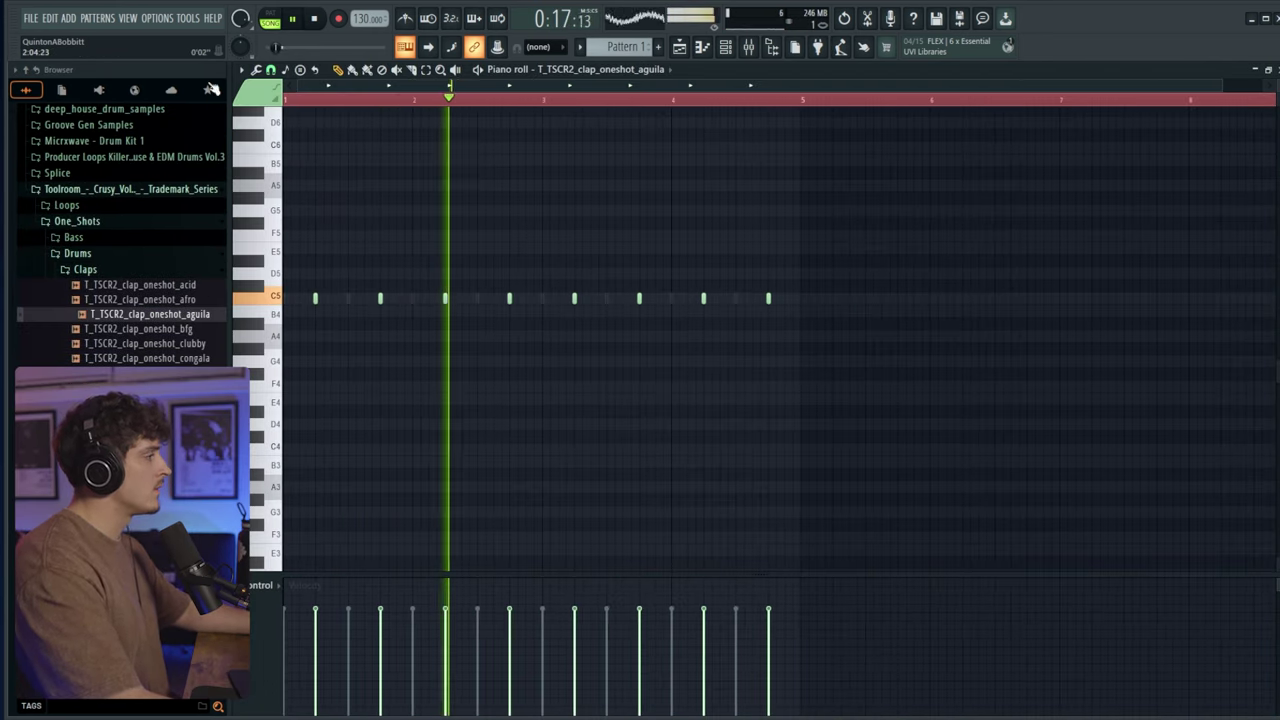
key("F6")
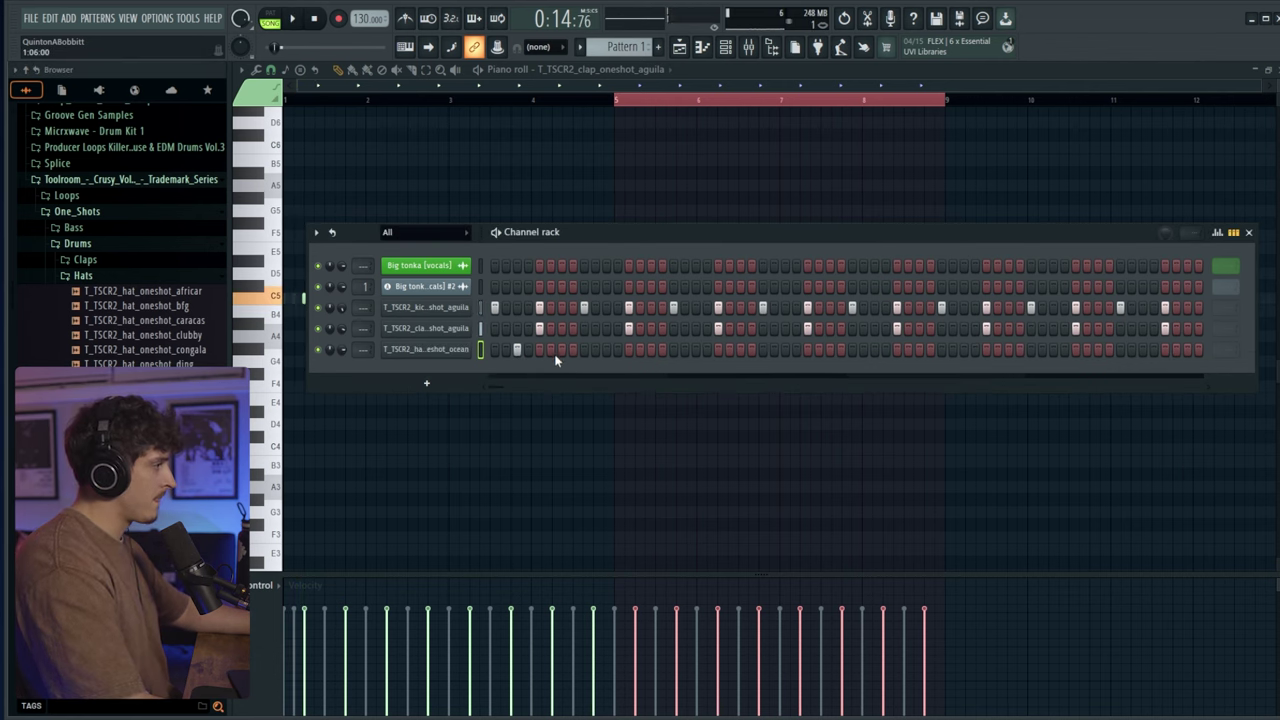
- Repeat the T_TSCR2_hat_oneshot_ocean off-beat hit across all eight bars in the piano roll and play the pattern
right_click(472, 345)
left_click(499, 348)
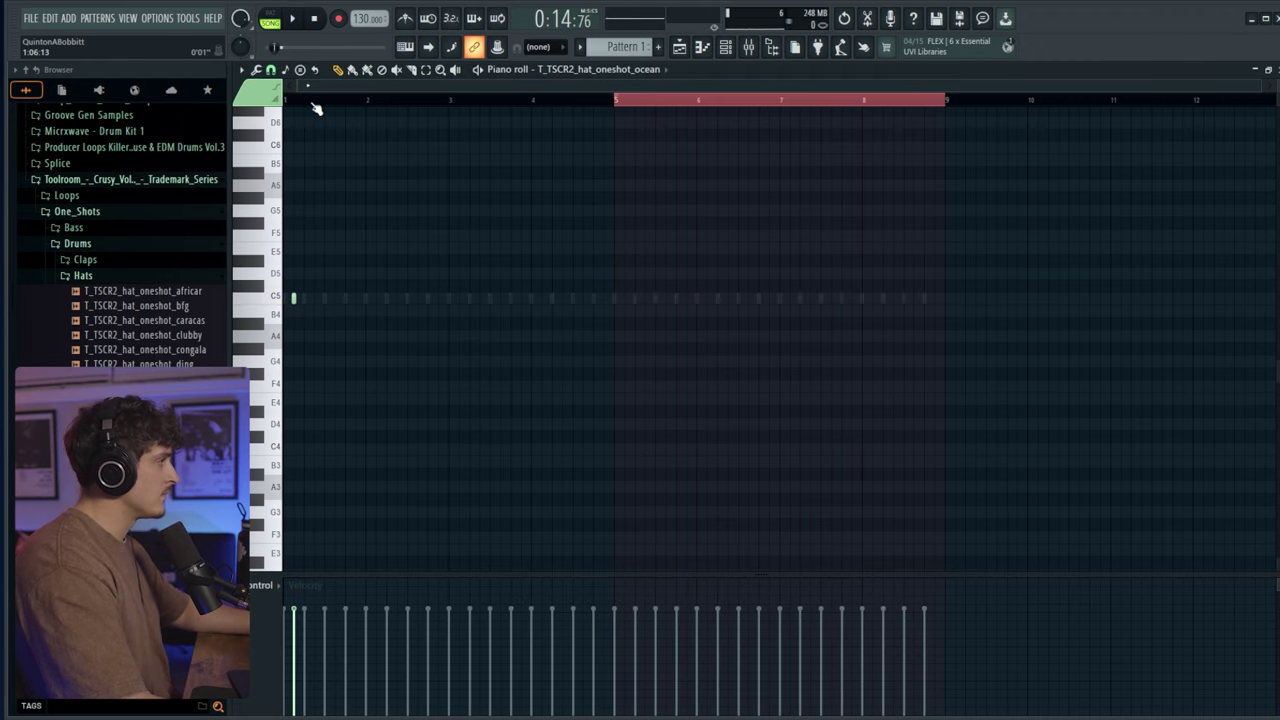
scroll(316, 102, "up", 2)
key("ctrl+a")
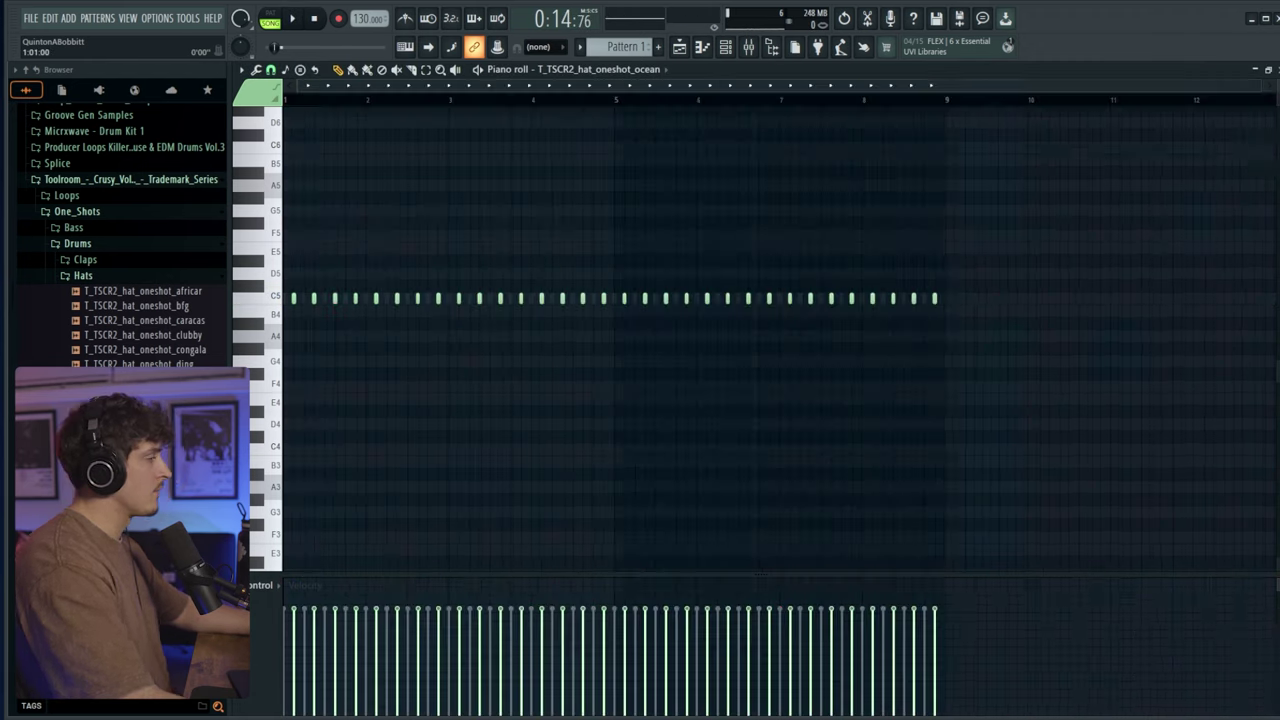
key("space")
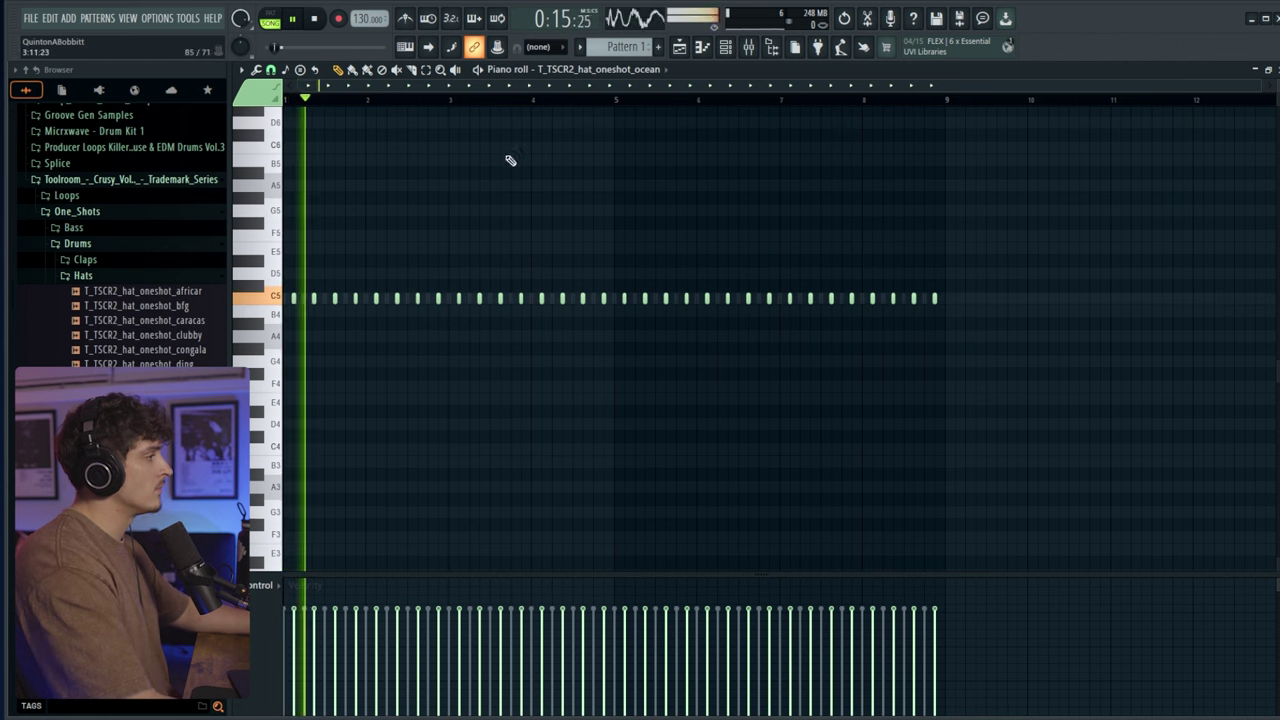
left_click(720, 52)
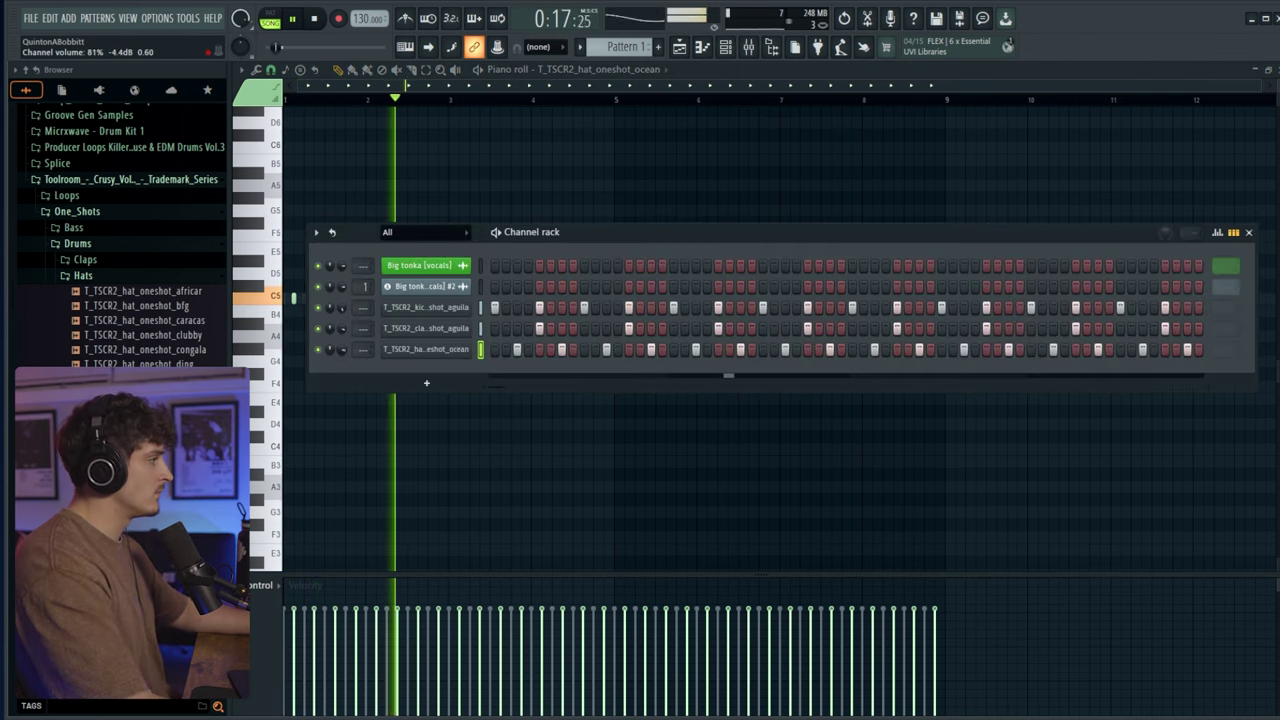
left_click(425, 349)
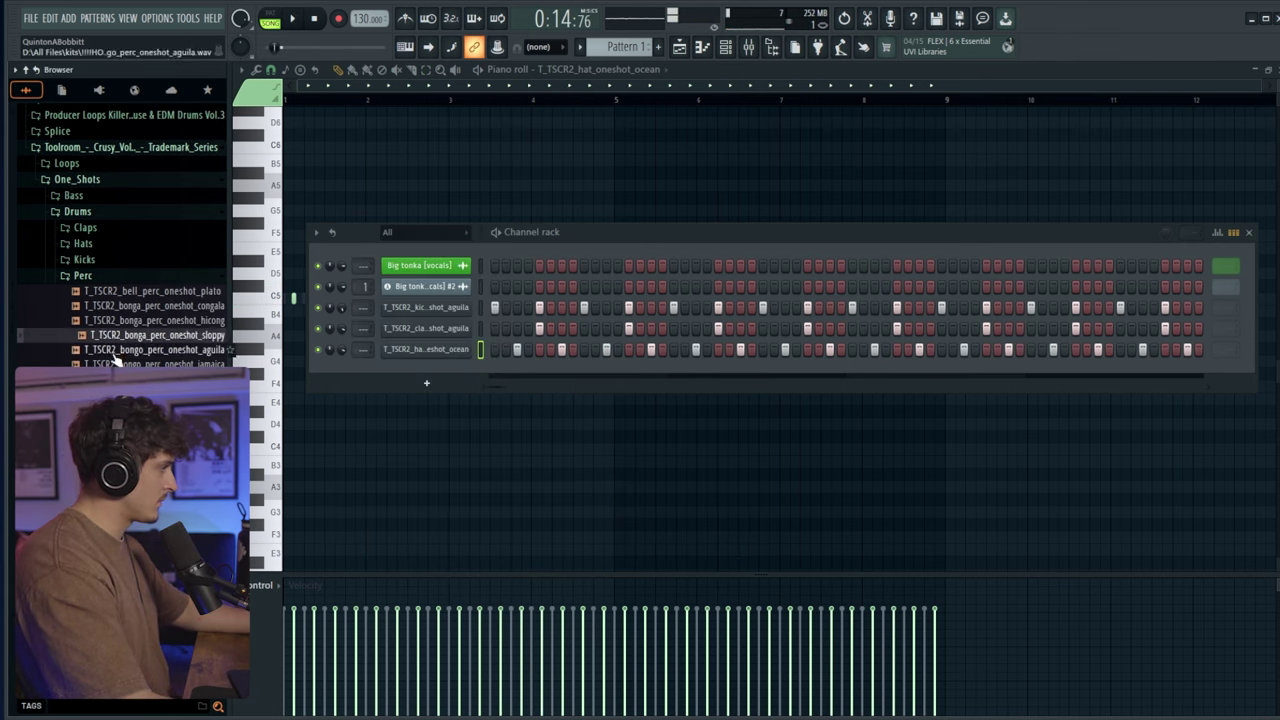
- Add the bongo aguila and bonga sloppy one-shots with hits on steps 8 and 4 respectively, panning the sloppy channel 10% left
left_click_drag(391, 358, 415, 395)
left_click(528, 391)
left_click_drag(329, 391, 329, 395)
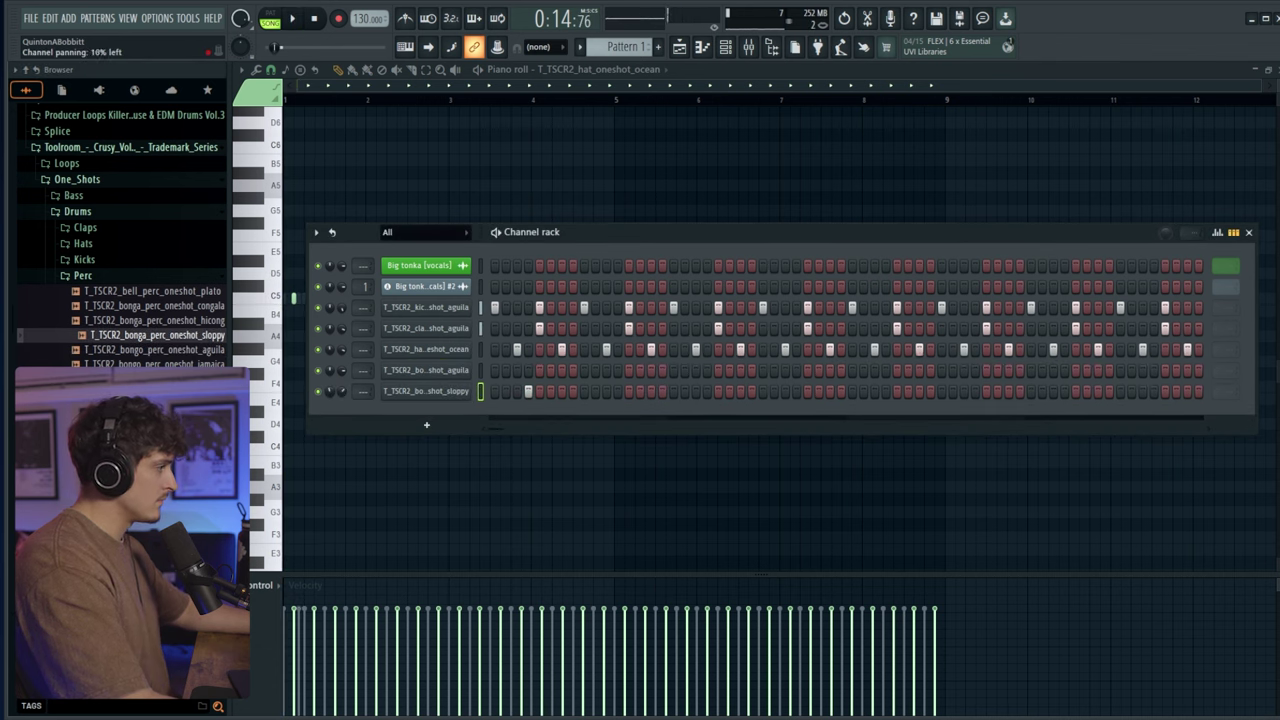
left_click(573, 370)
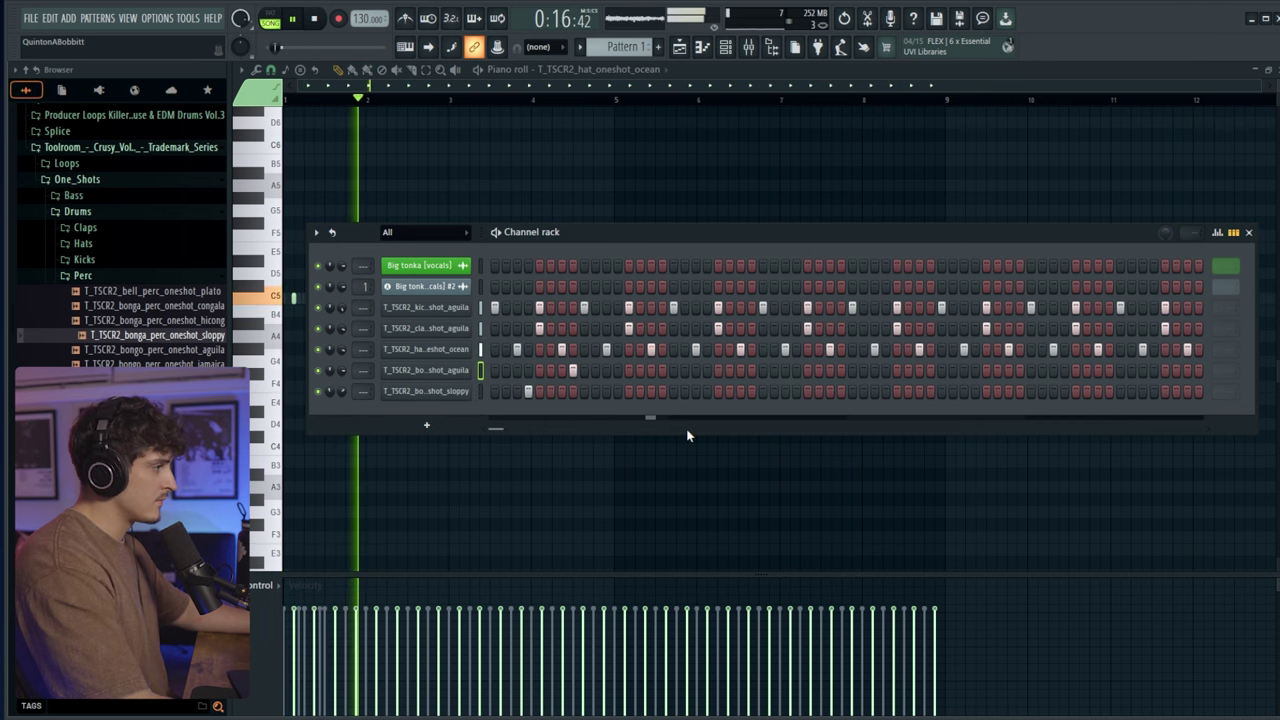
- Repeat both bongo percussion hits once per bar across the eight-bar pattern in the piano roll
right_click(462, 370)
left_click(492, 367)
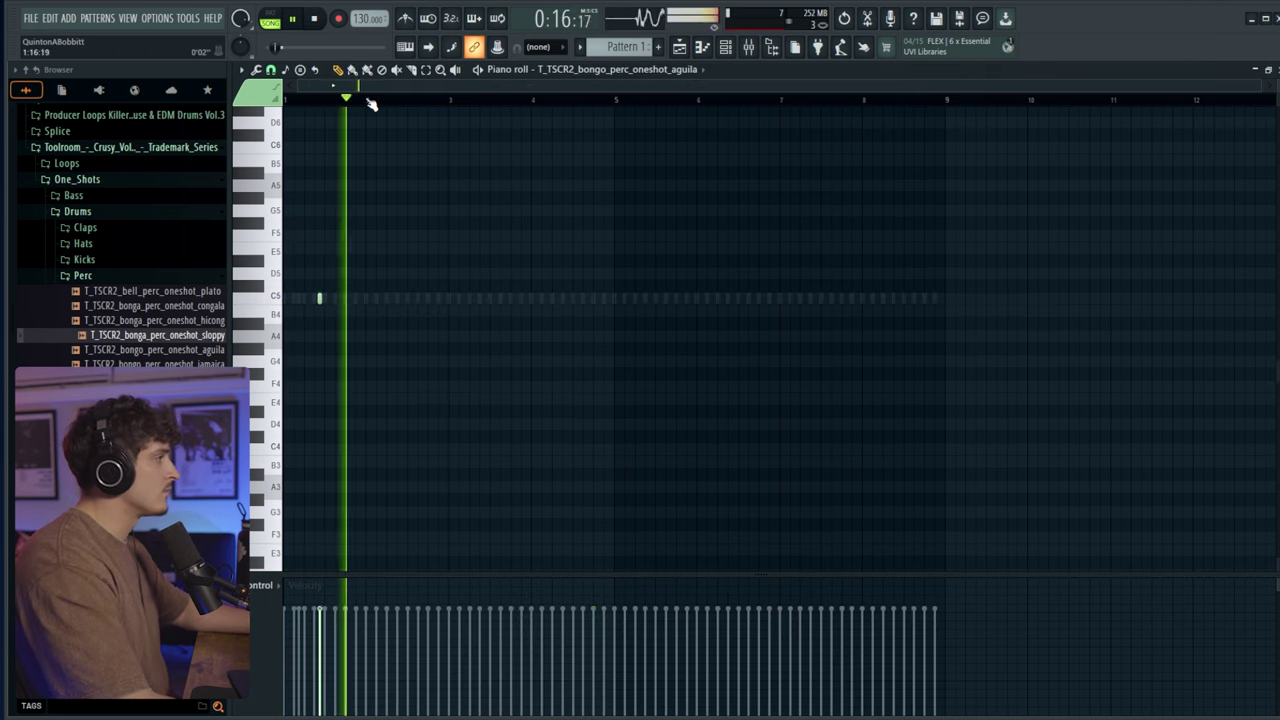
key("F6")
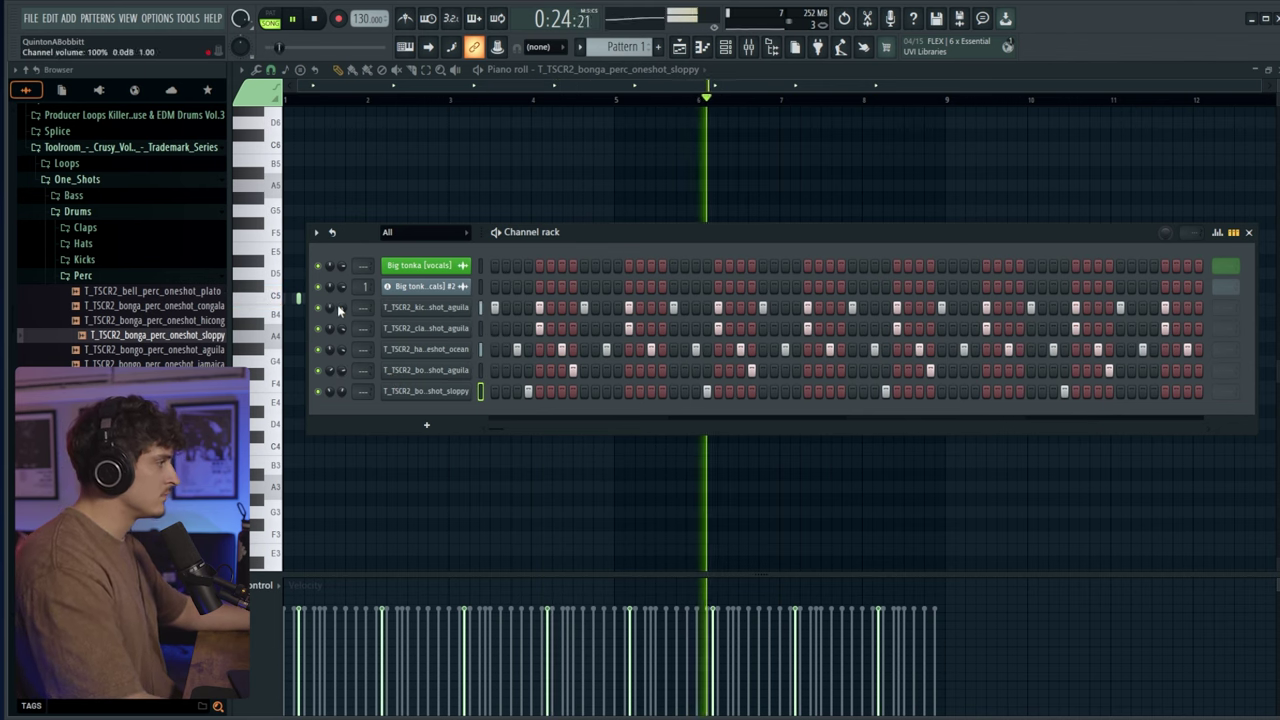
- Inspect the kick channel's sampler settings while the pattern plays
left_click(425, 307)
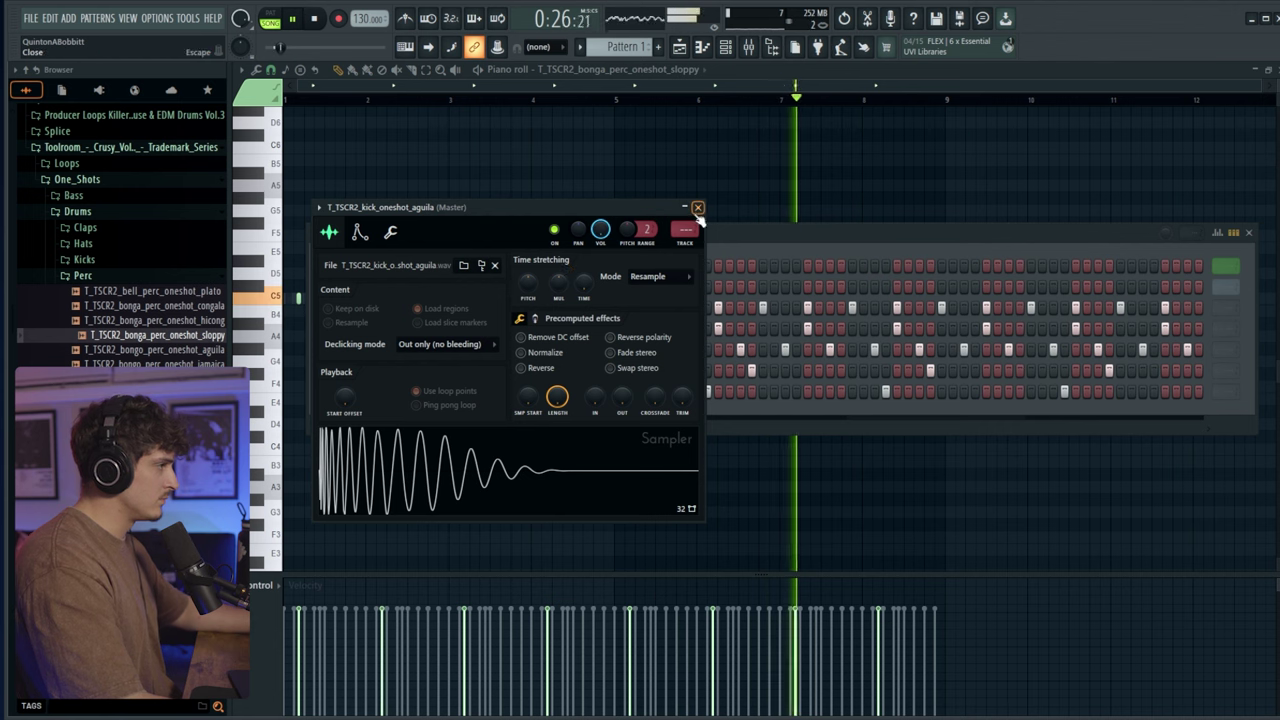
left_click(390, 232)
scroll(600, 229, "up", 2)
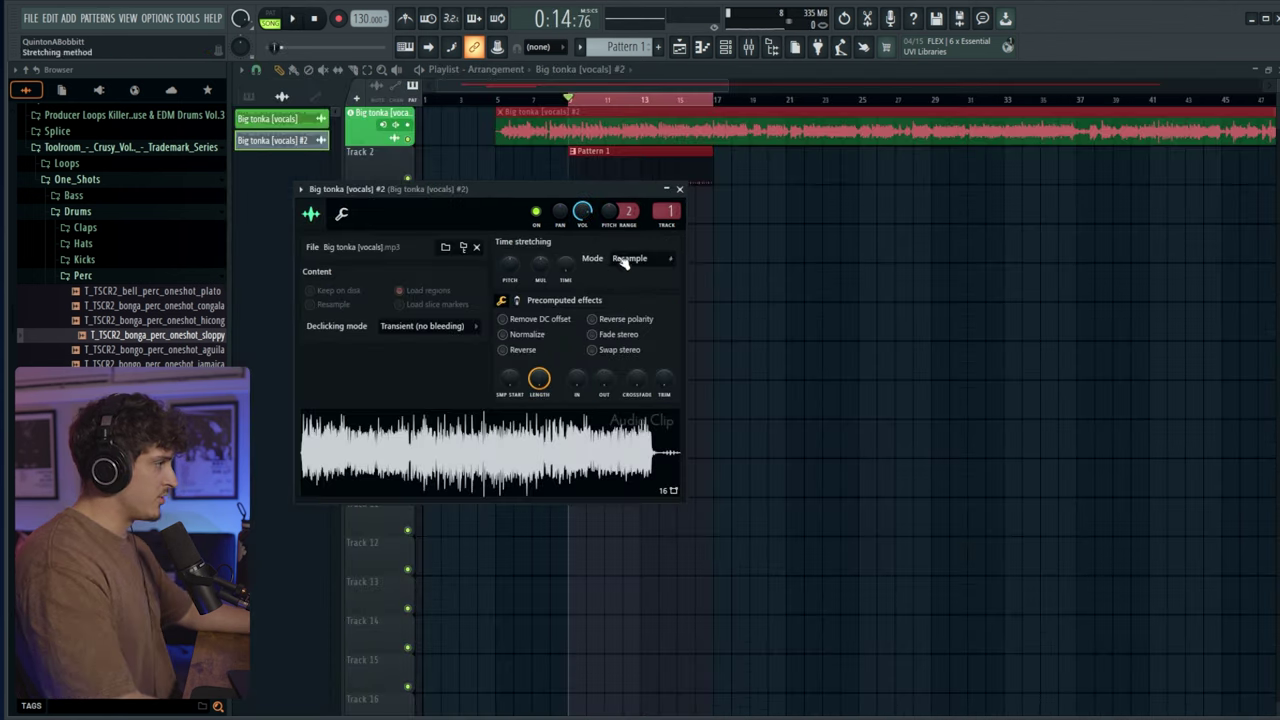
- Change the Big tonka [vocals] #2 clip's time-stretching mode, set the project tempo to 126, and show the mixer
left_click(654, 298)
left_click(679, 188)
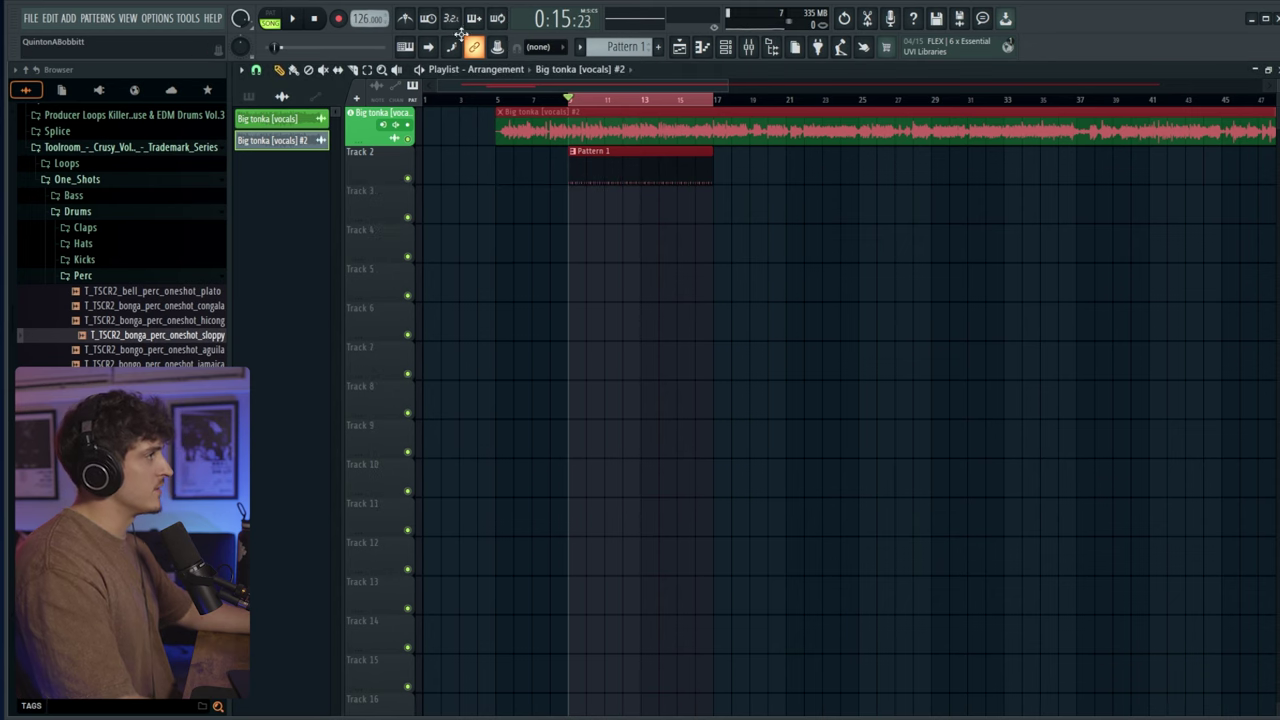
left_click(746, 50)
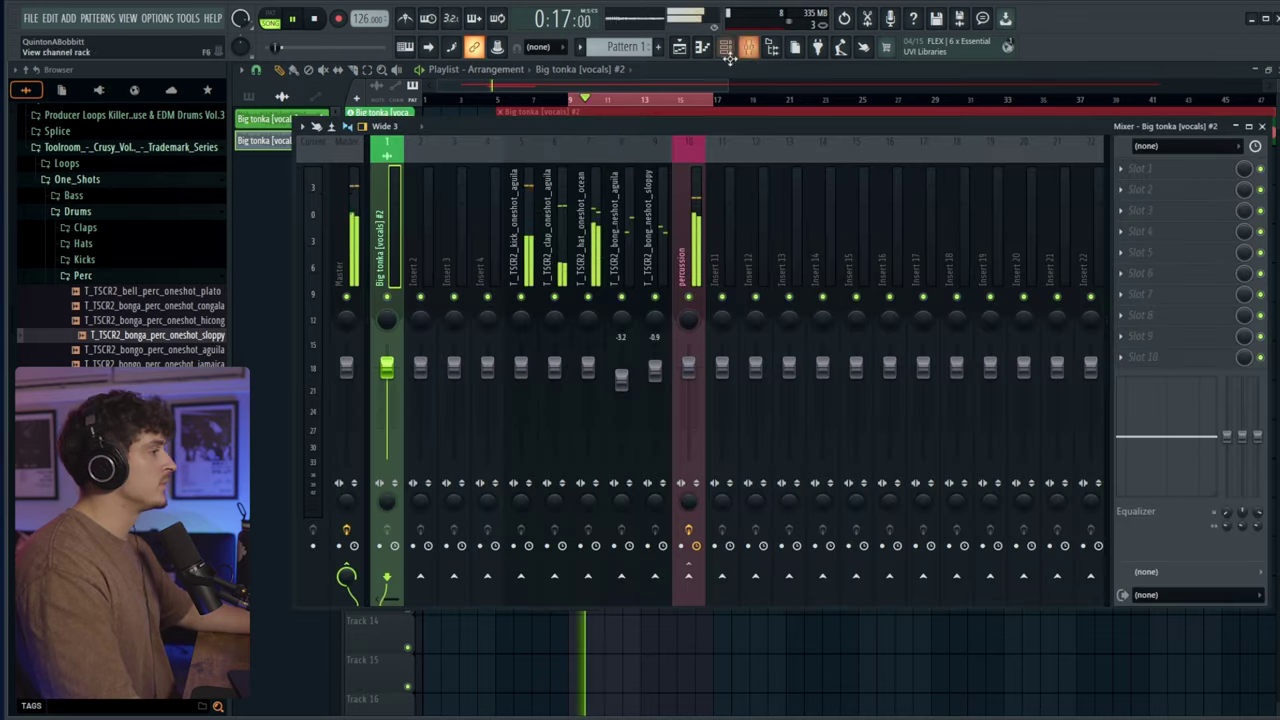
- Add a Serum channel and load the CHORD - BLICKY preset from the CYBER v2 presets
left_click(725, 50)
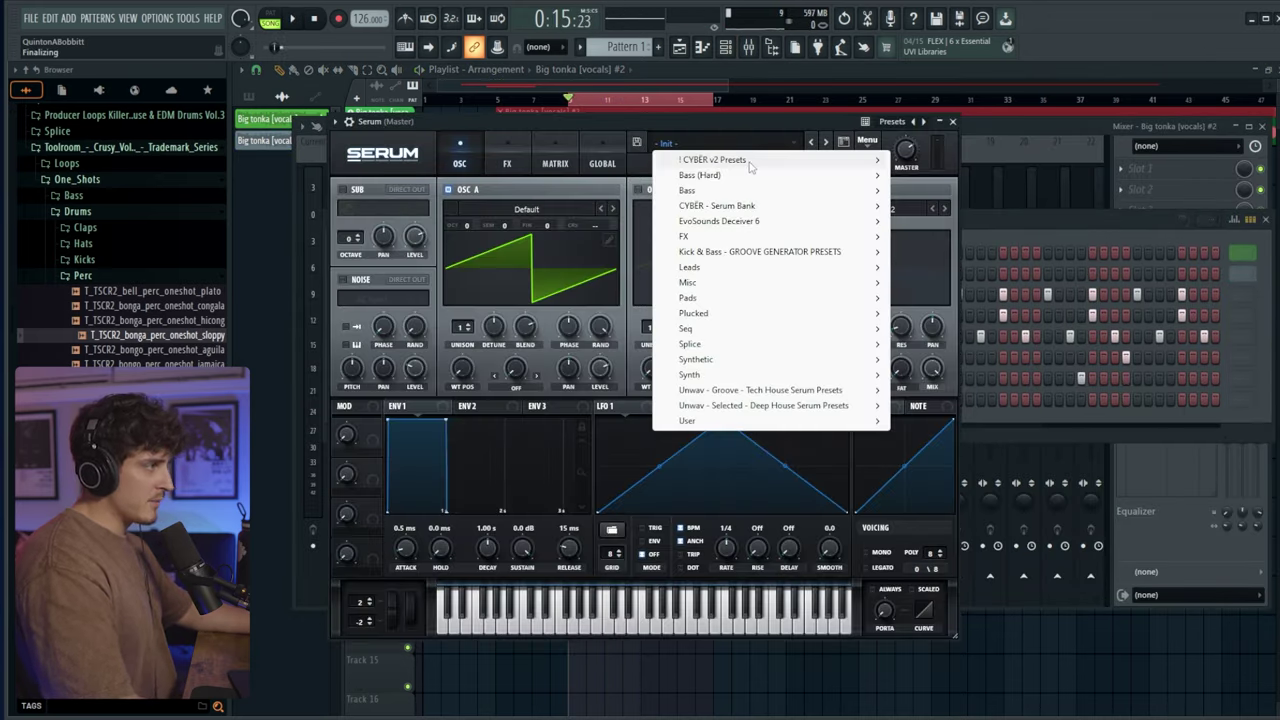
mouse_move(775, 167)
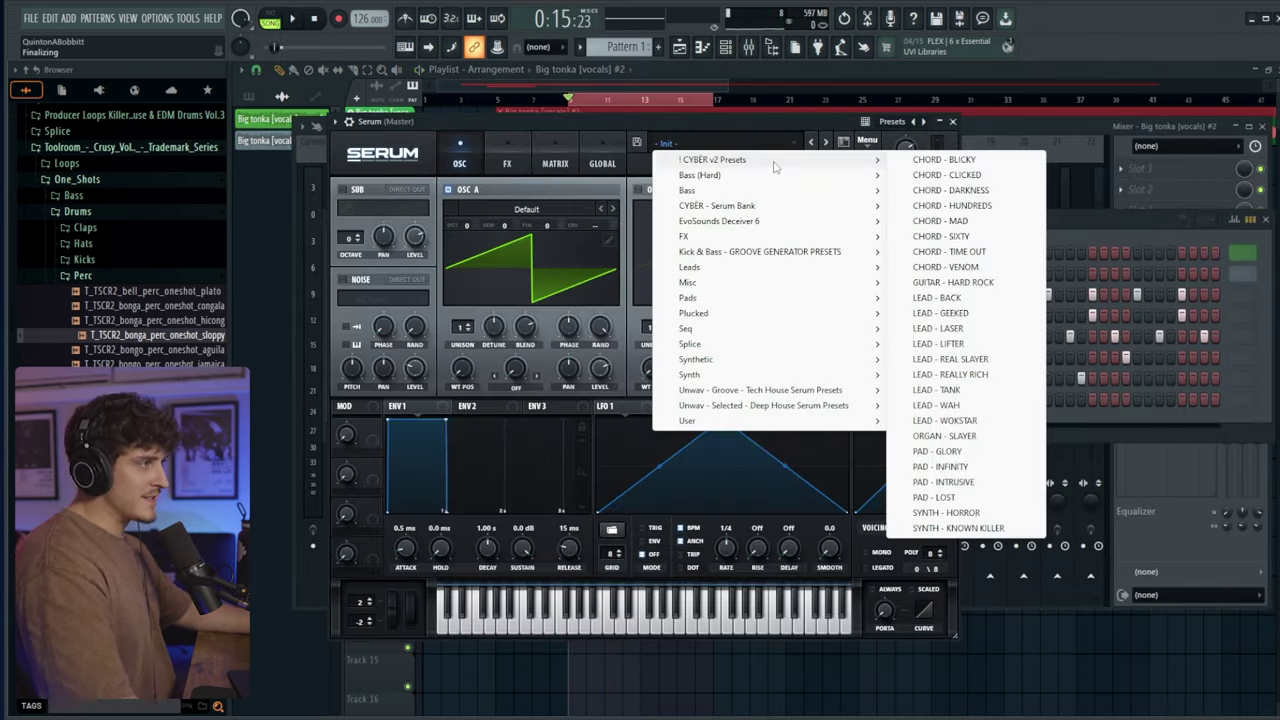
left_click(953, 160)
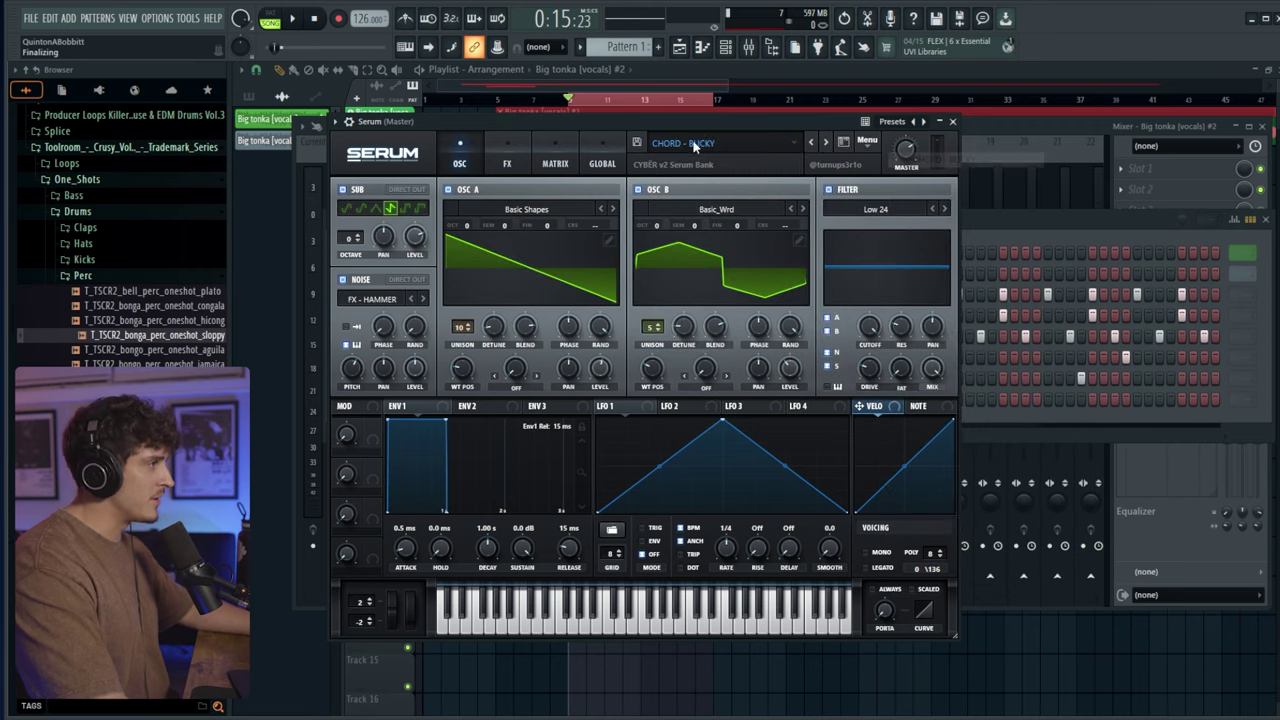
- Switch Serum to the CHORD - DARKNESS preset, view its effects section, and close the synth
left_click(928, 120)
left_click(829, 141)
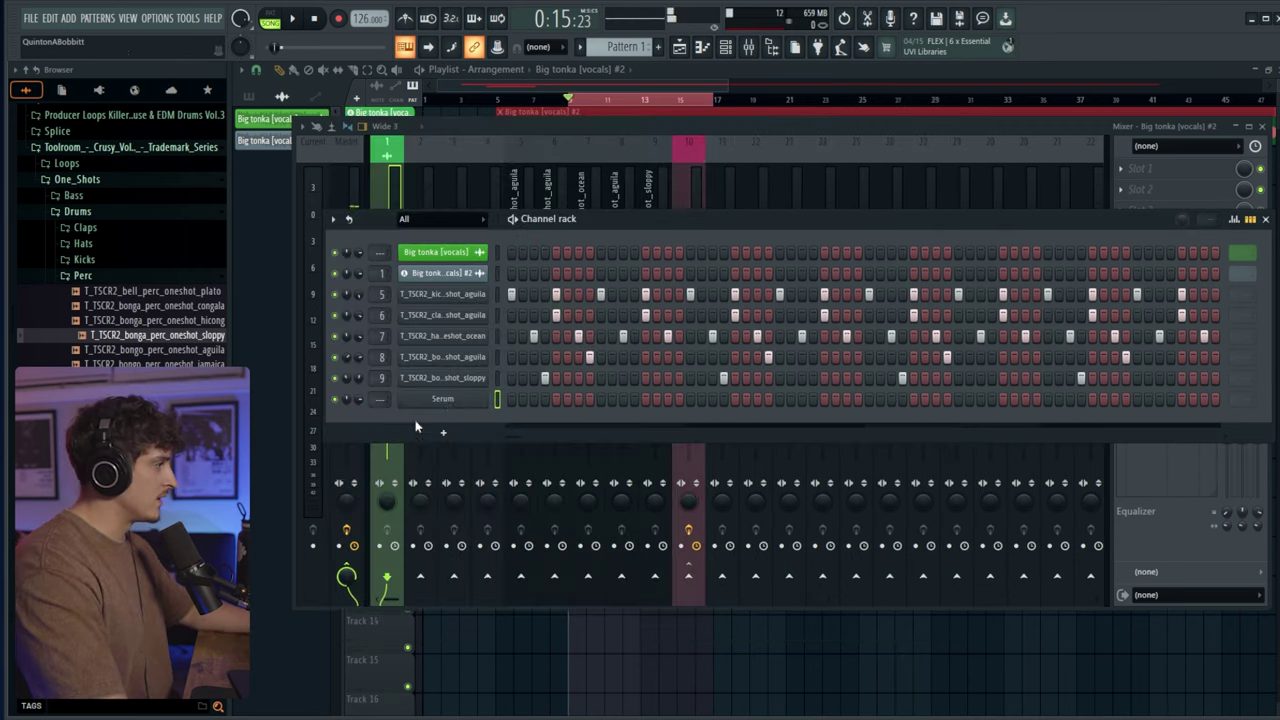
left_click(512, 155)
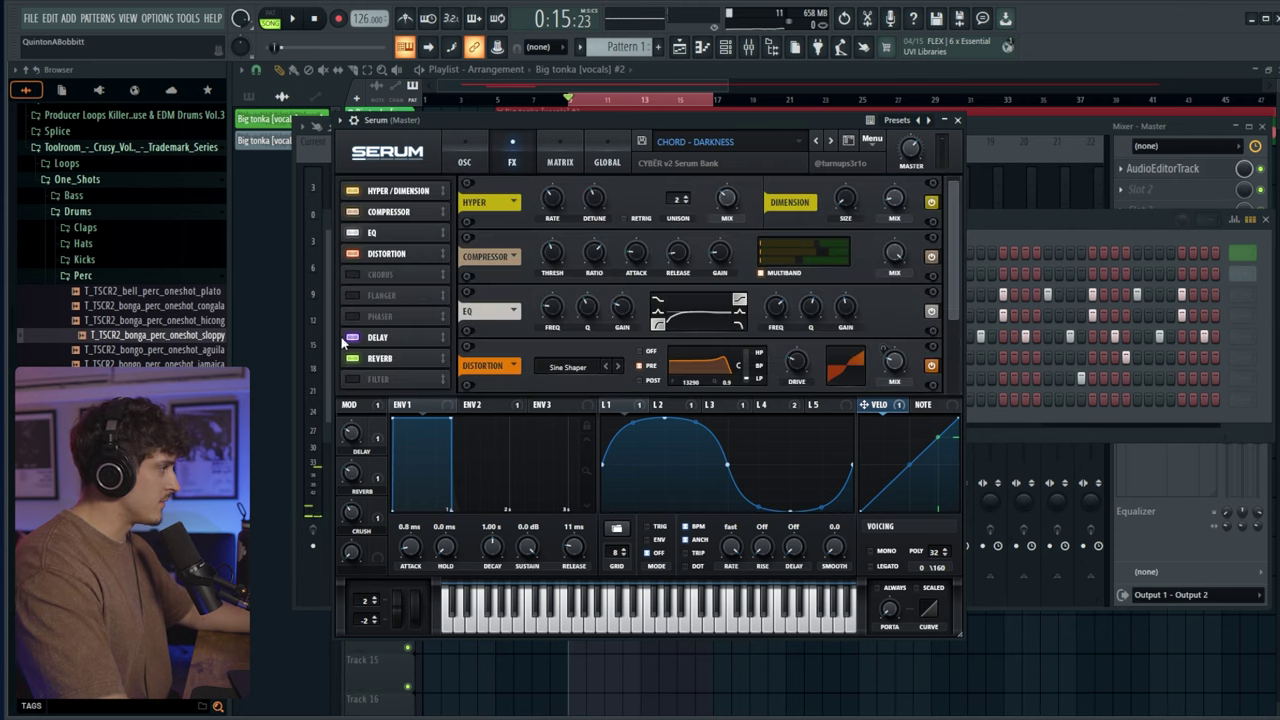
left_click(957, 120)
- Open Serum's piano roll and set its scale highlighting to a scale rooted on A#
right_click(448, 400)
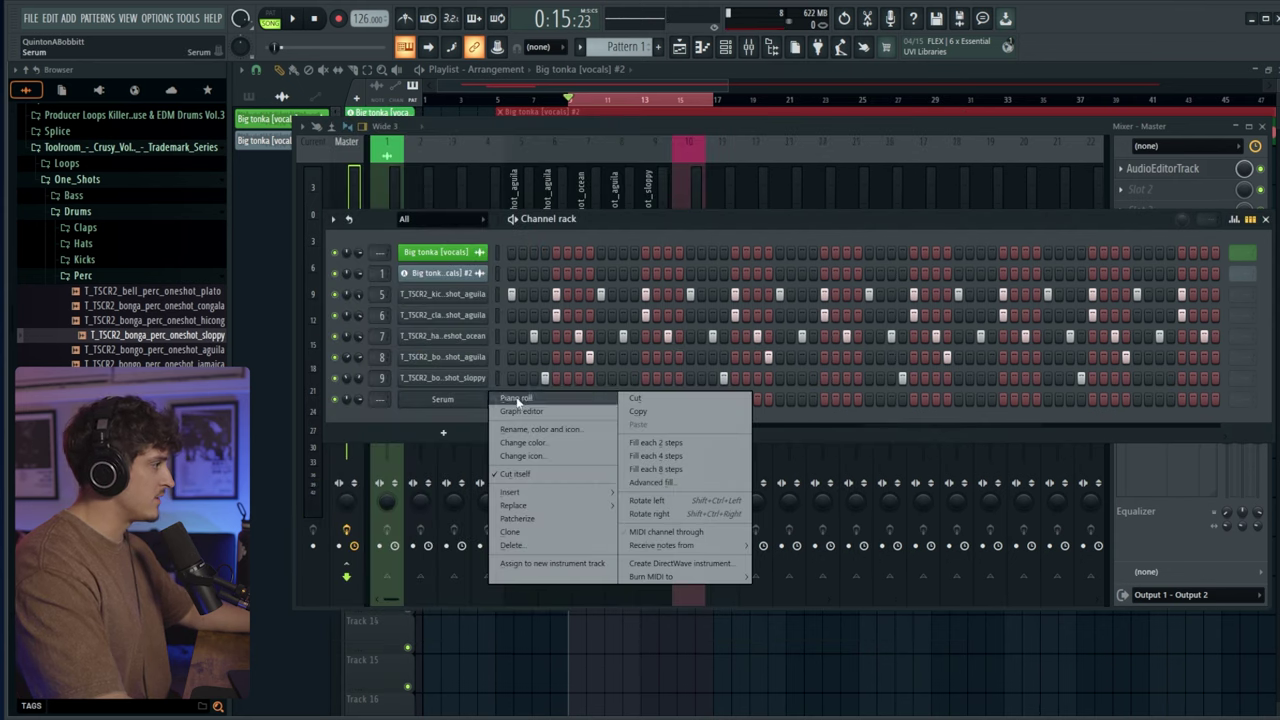
left_click(470, 401)
left_click(241, 70)
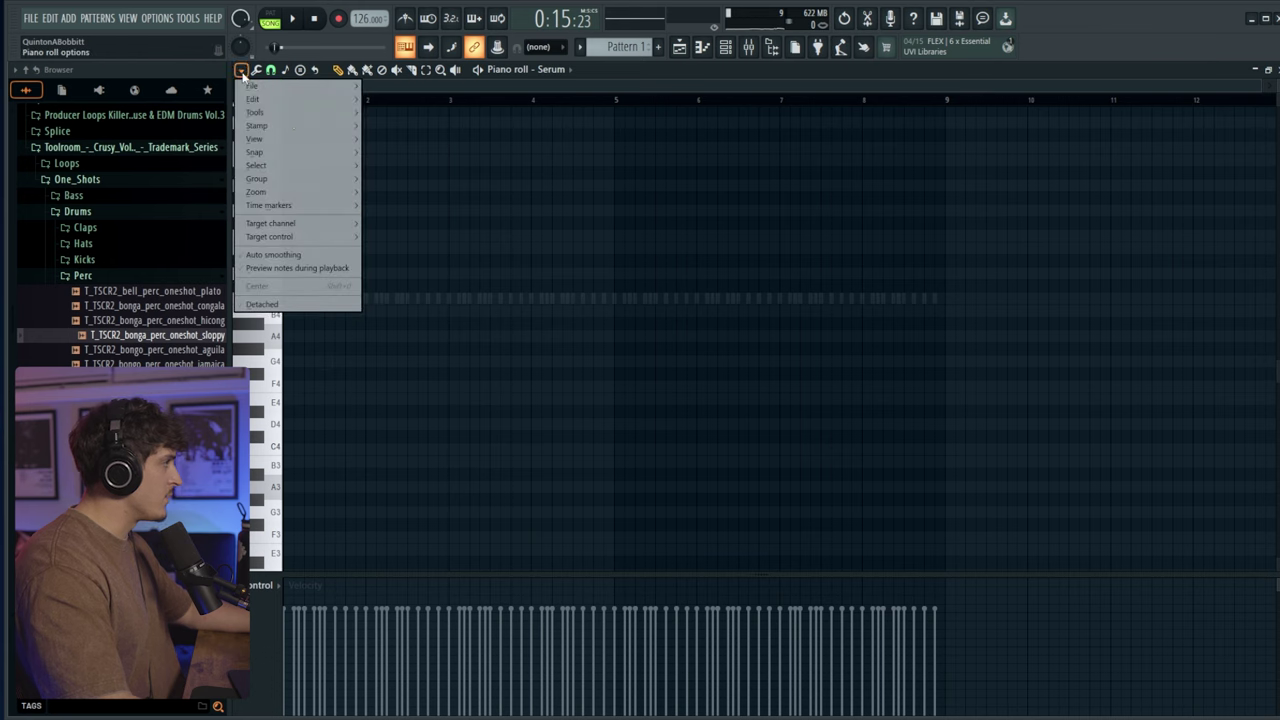
mouse_move(294, 139)
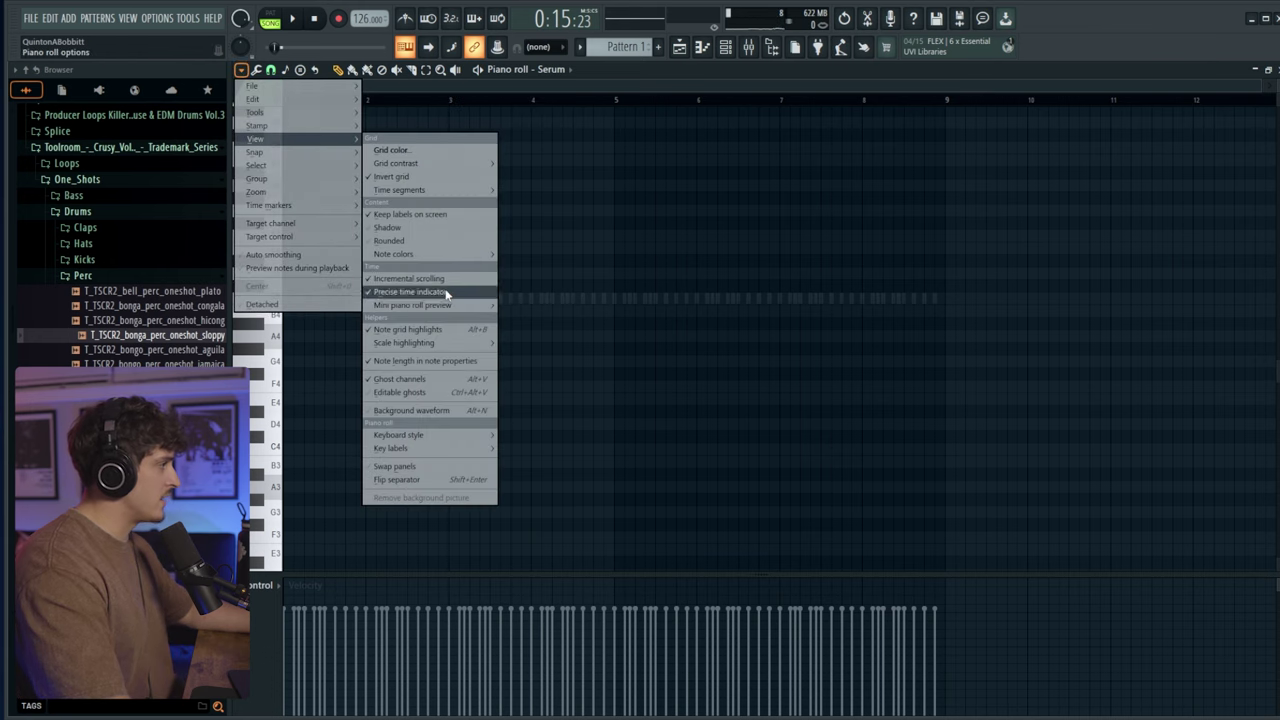
mouse_move(453, 345)
left_click(517, 291)
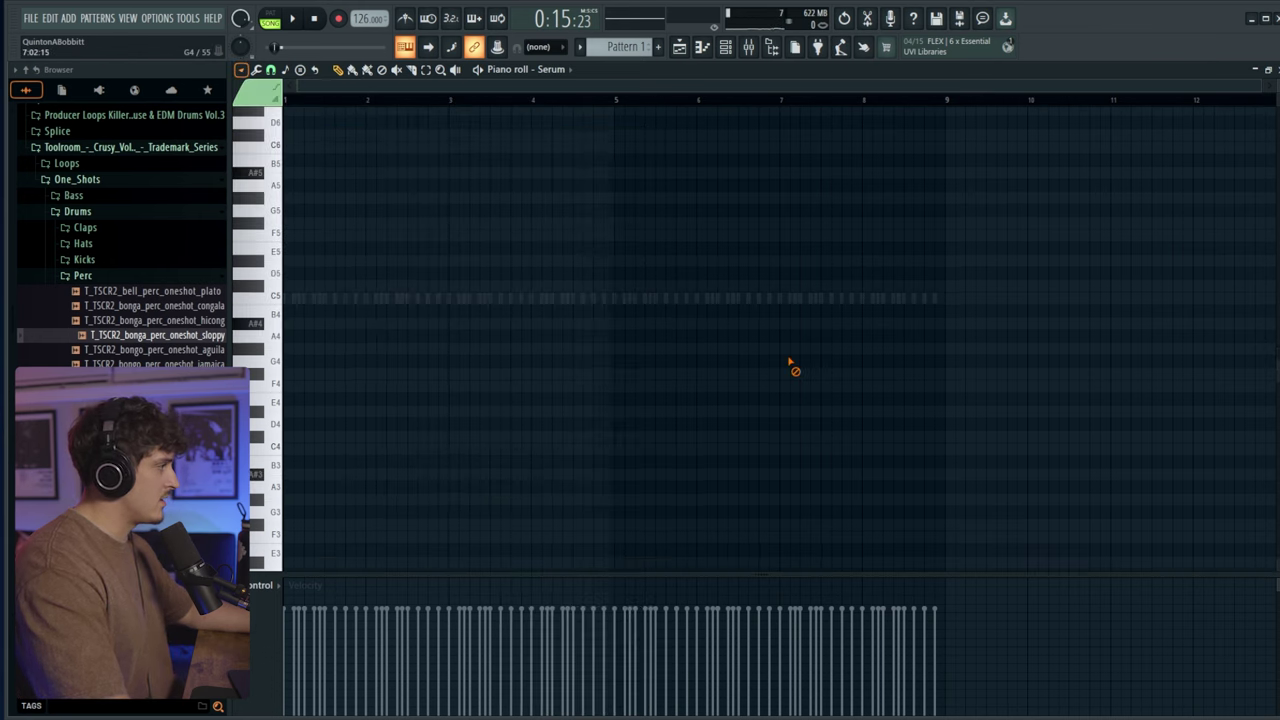
- Place two A#4 notes at the start of bar 1 and play them
scroll(343, 88, "up", 4)
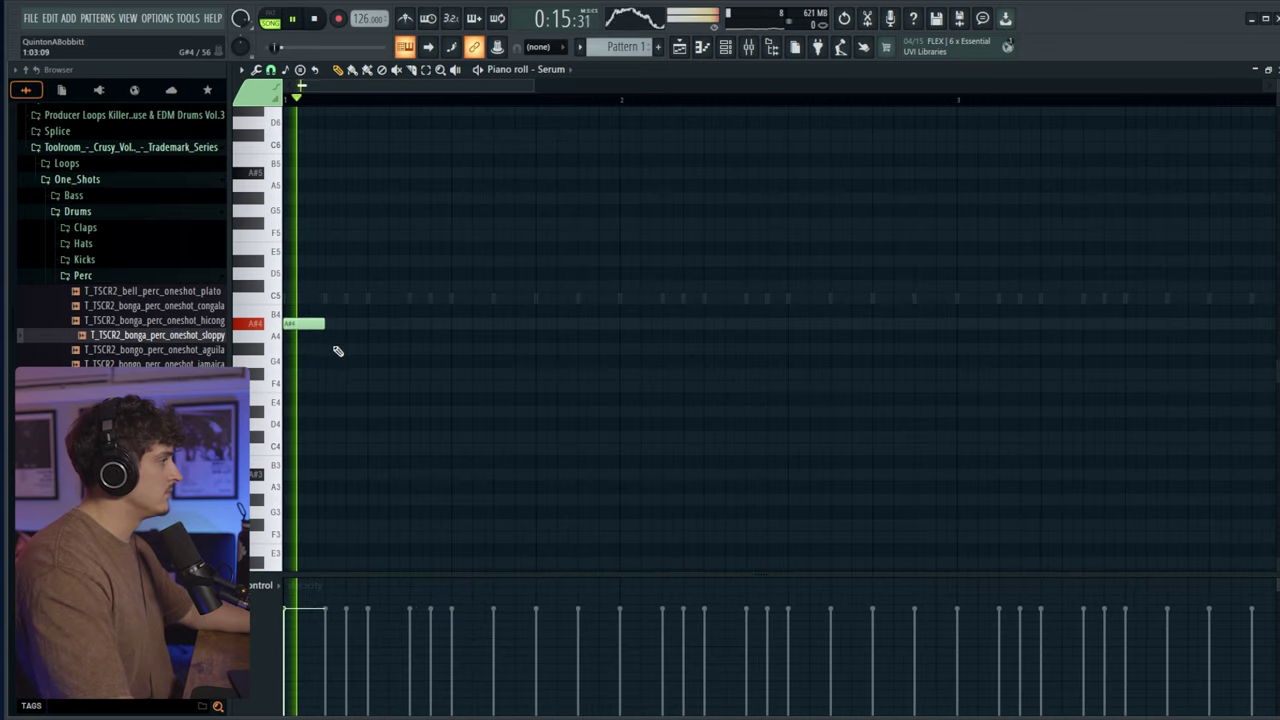
left_click(368, 324)
key("space")
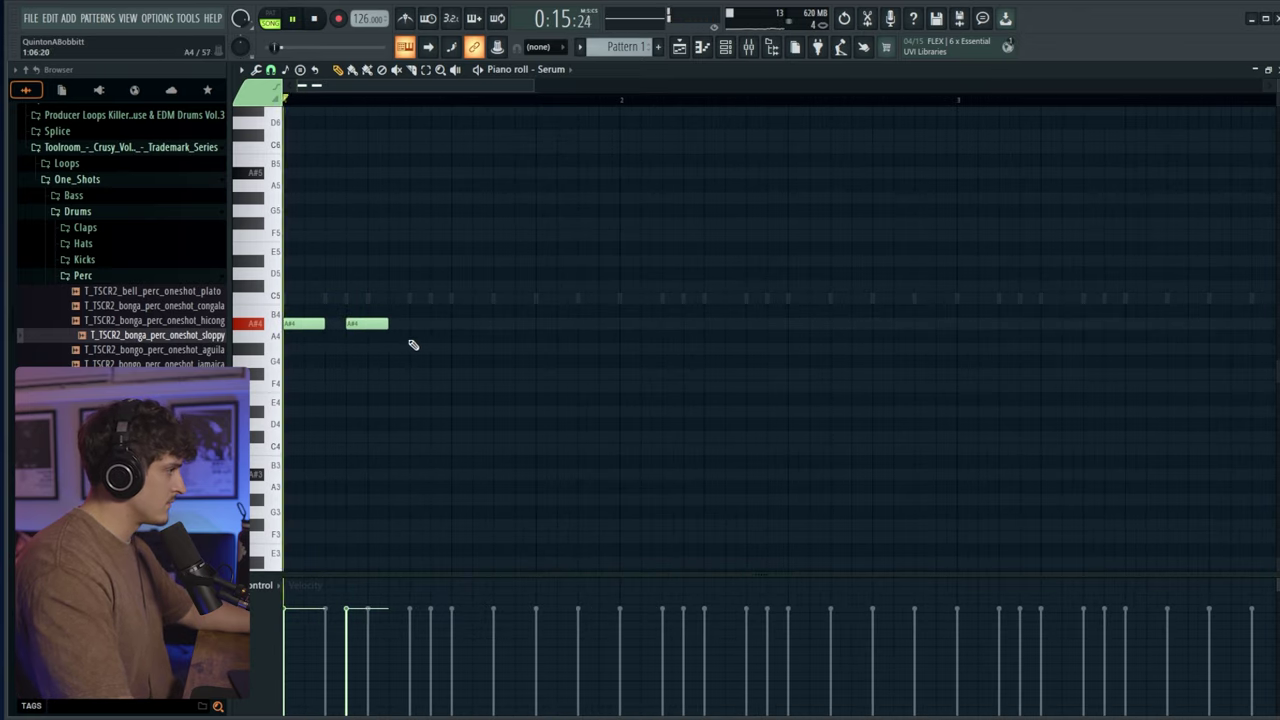
- Try a C#5 note, delete it, and place two C5 notes following the A#4 pair in bar 1
left_click(440, 298)
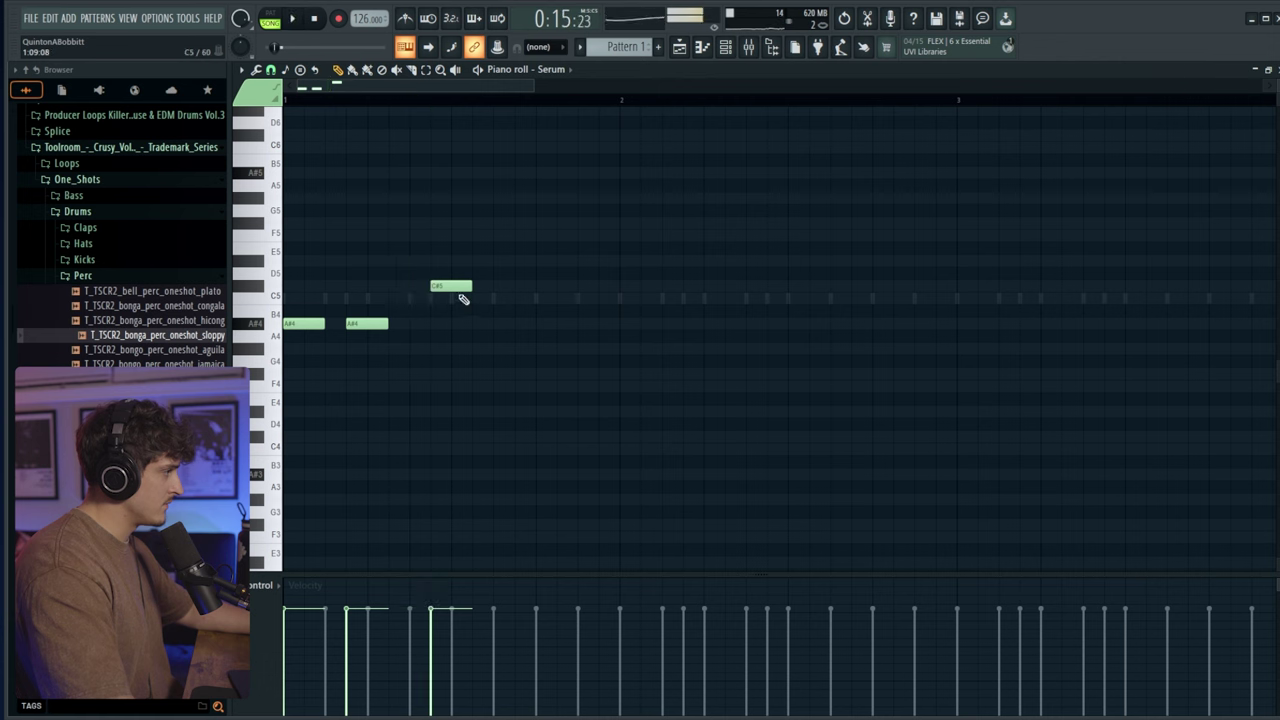
right_click(460, 298)
left_click(420, 298)
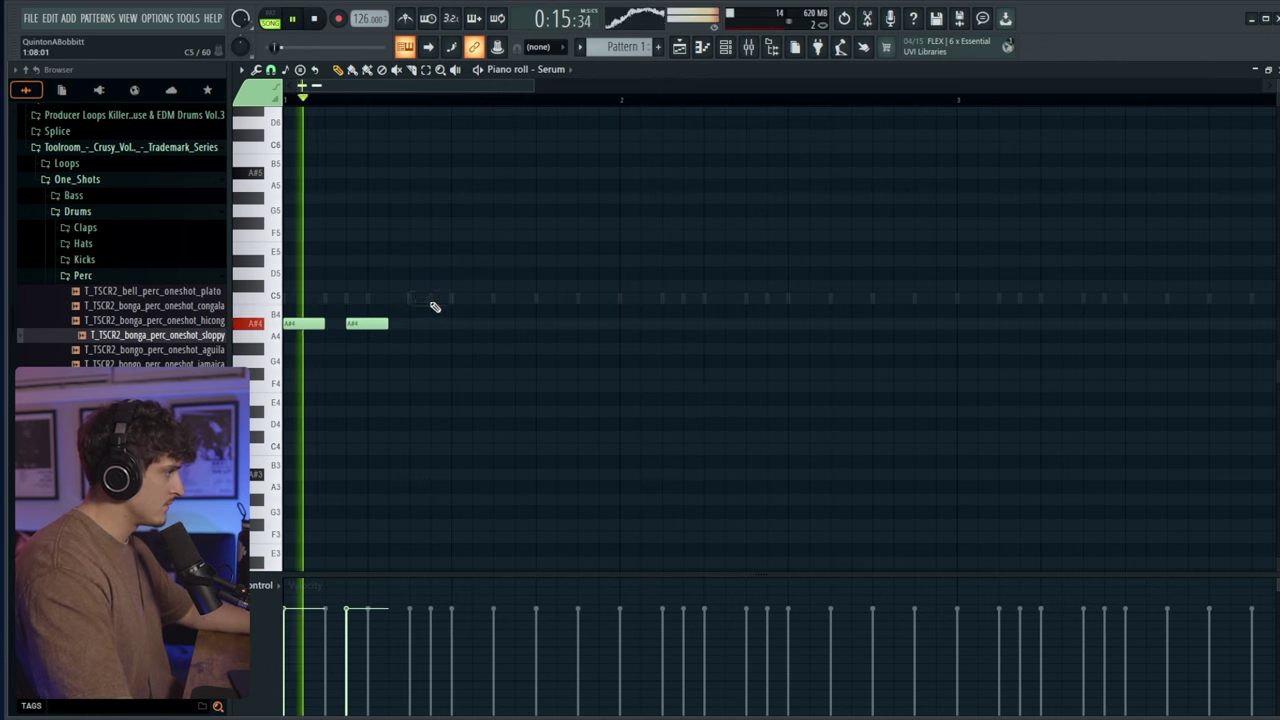
left_click(476, 299)
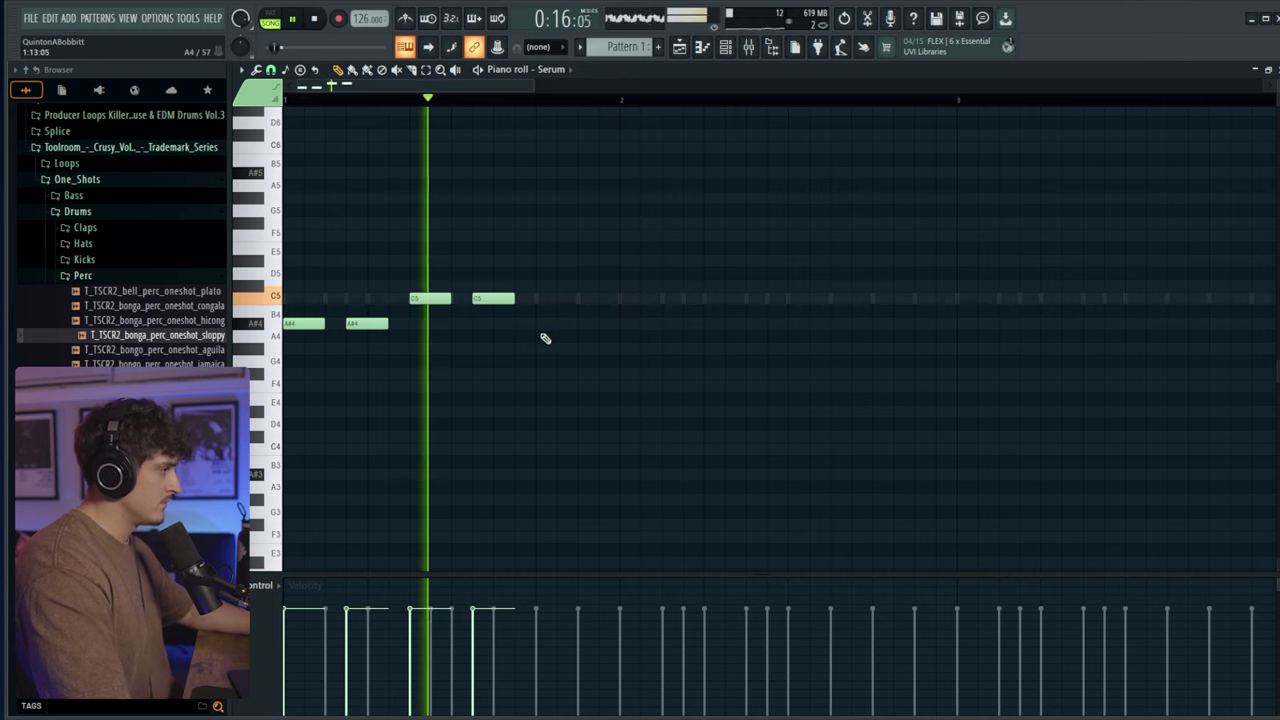
- Continue the melody through bar 2 with one F4, four F#4 and one G#4 note, playing it back between additions
key("space")
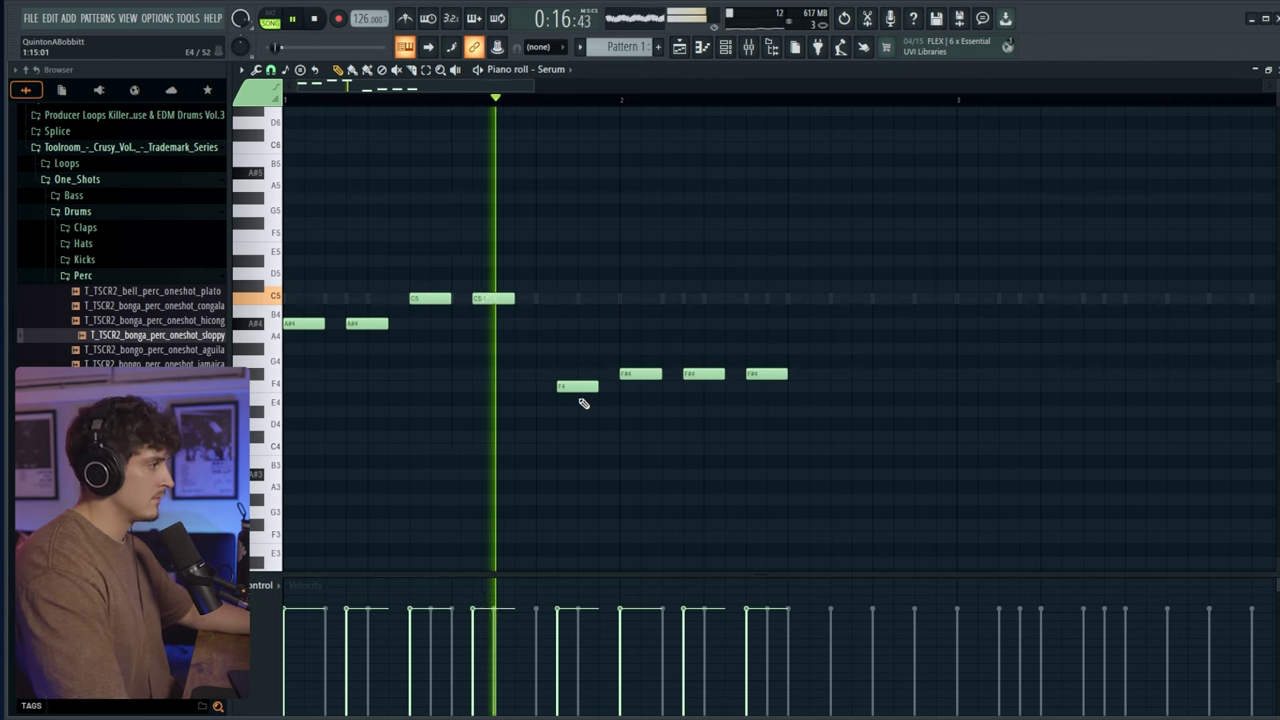
key("space")
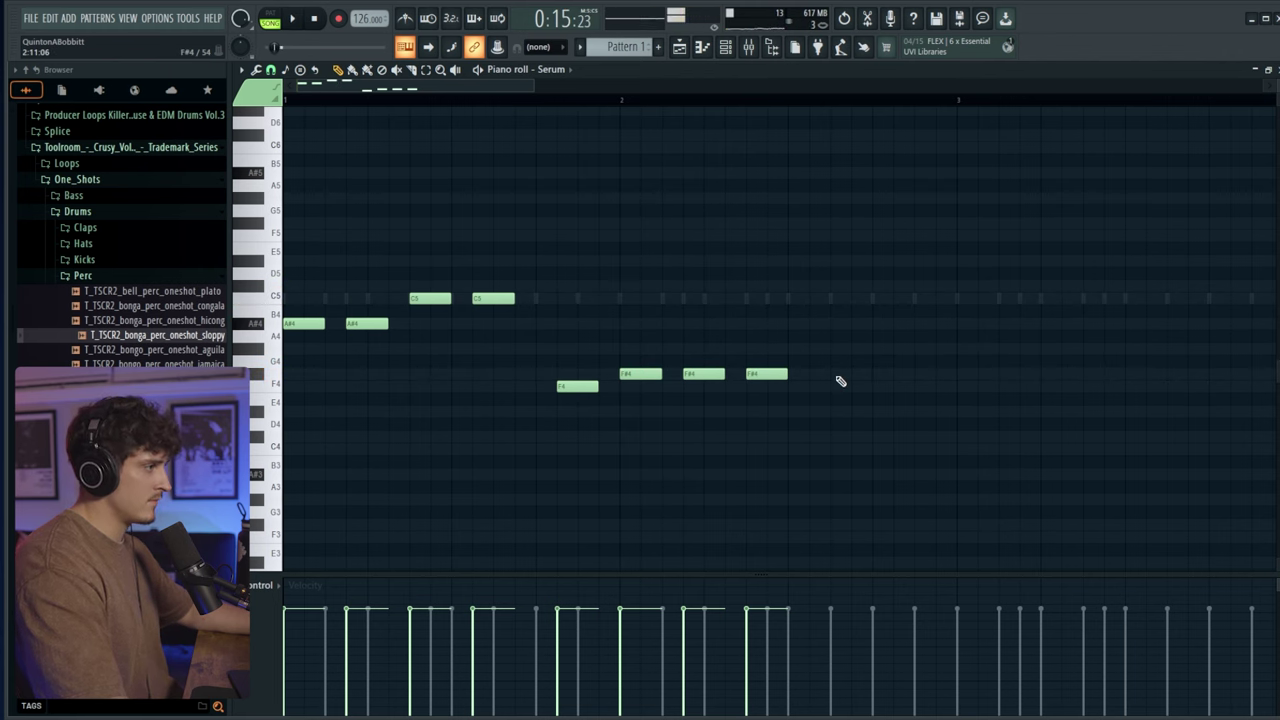
left_click_drag(900, 346, 827, 371)
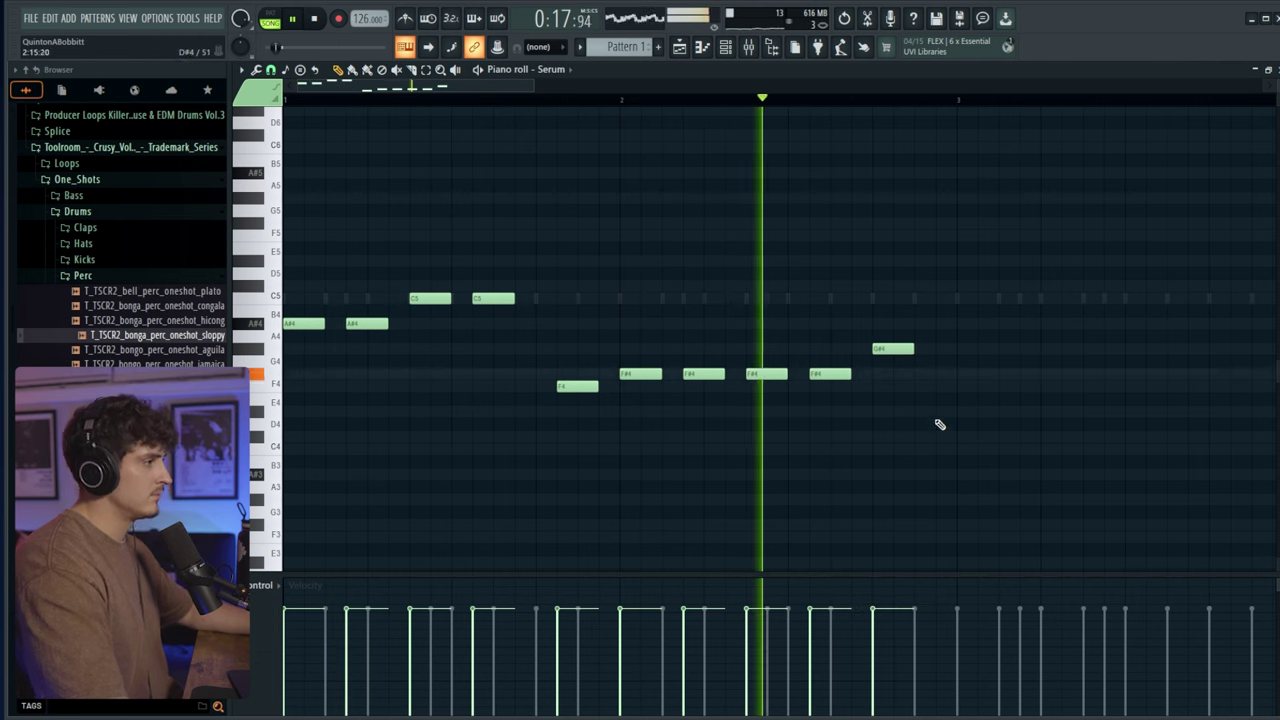
key("space")
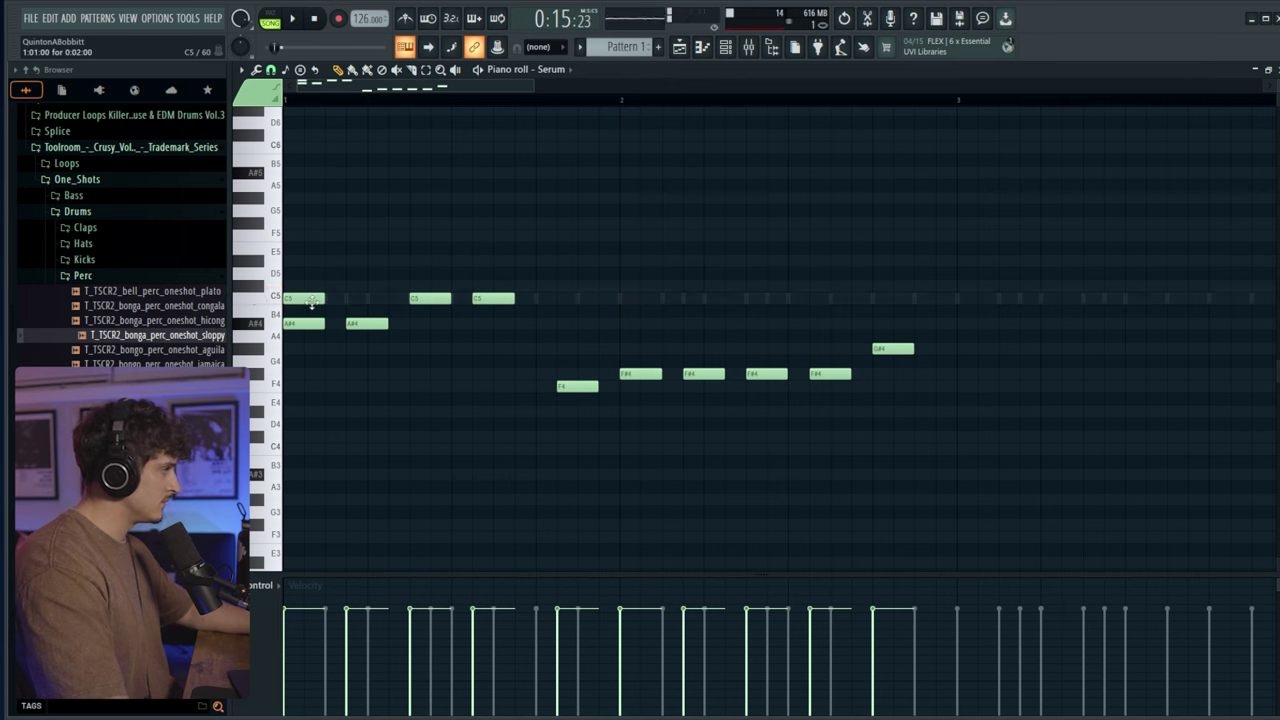
- Add a C5 note at the start of the melody, raise it one octave to C6, and audition it
key("ctrl+Up")
key("space")
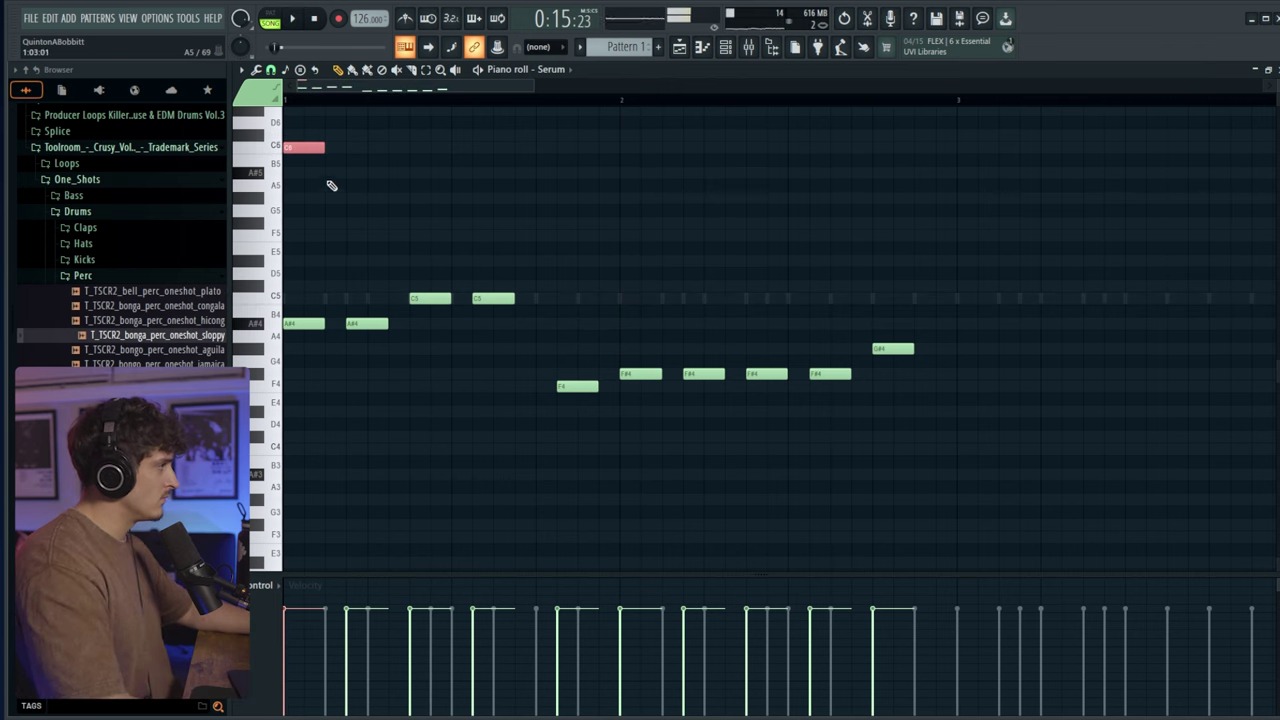
- Add an A#5 above the second A#4 and a note above the first C5, auditioning pitches and settling on F6
left_click(352, 173)
left_click(416, 223)
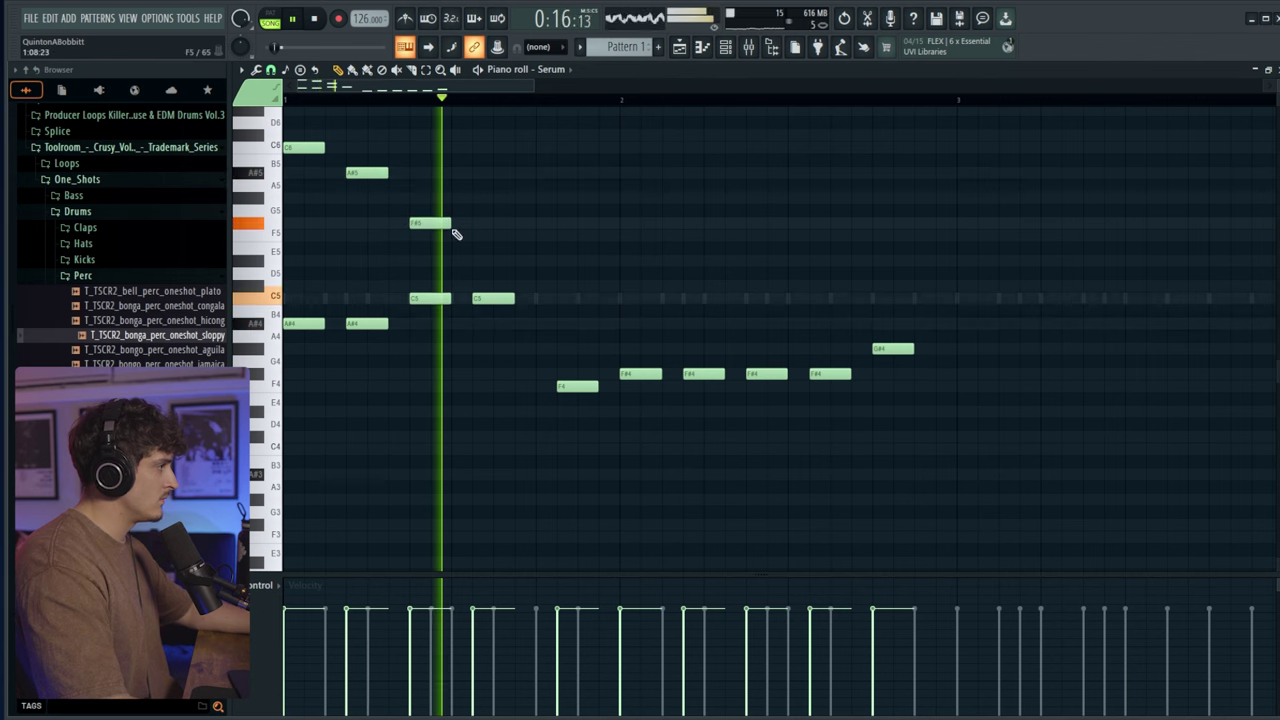
left_click_drag(436, 229, 414, 287)
key("space")
key("ctrl+Up")
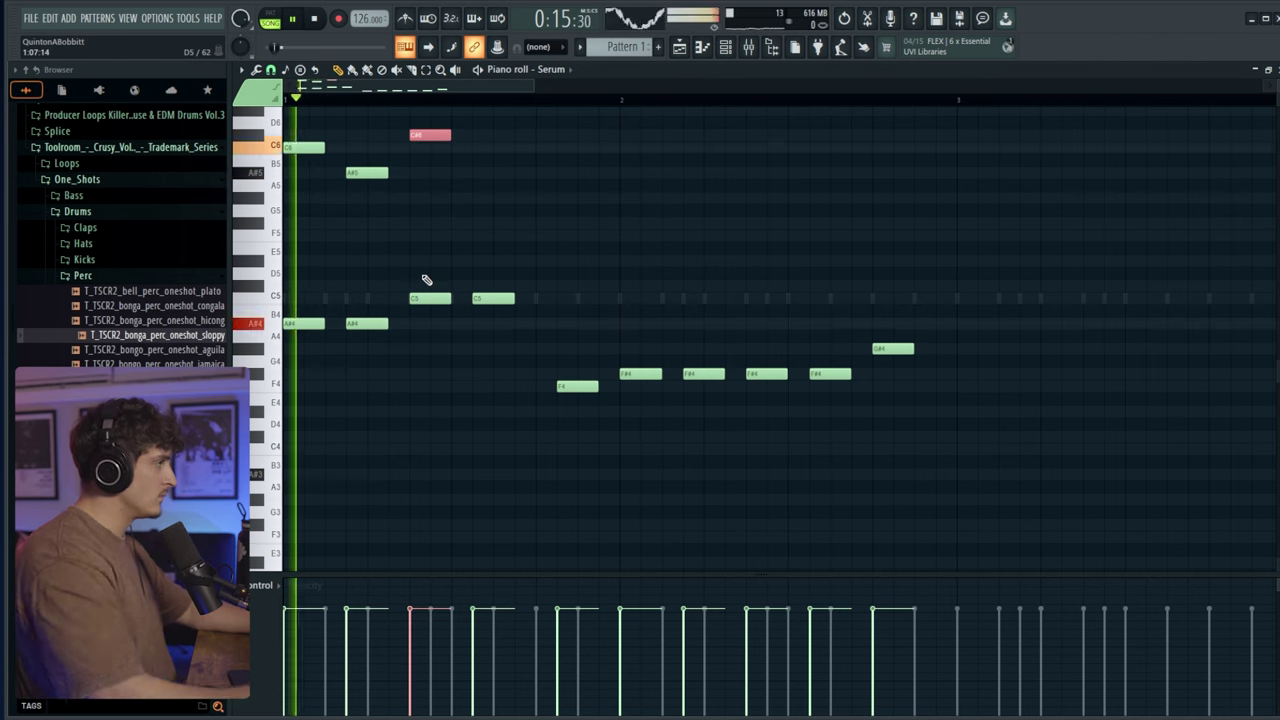
key("space")
scroll(490, 236, "up", 2)
left_click_drag(431, 214, 435, 238)
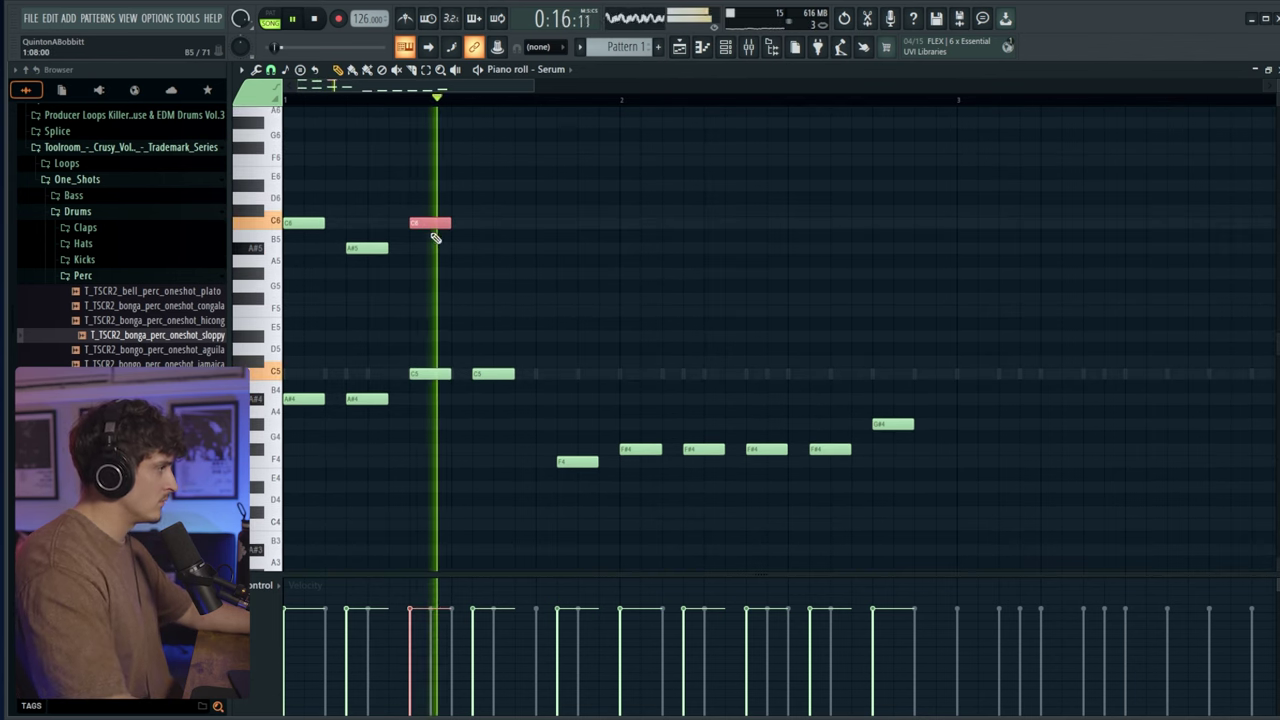
left_click_drag(429, 184, 425, 160)
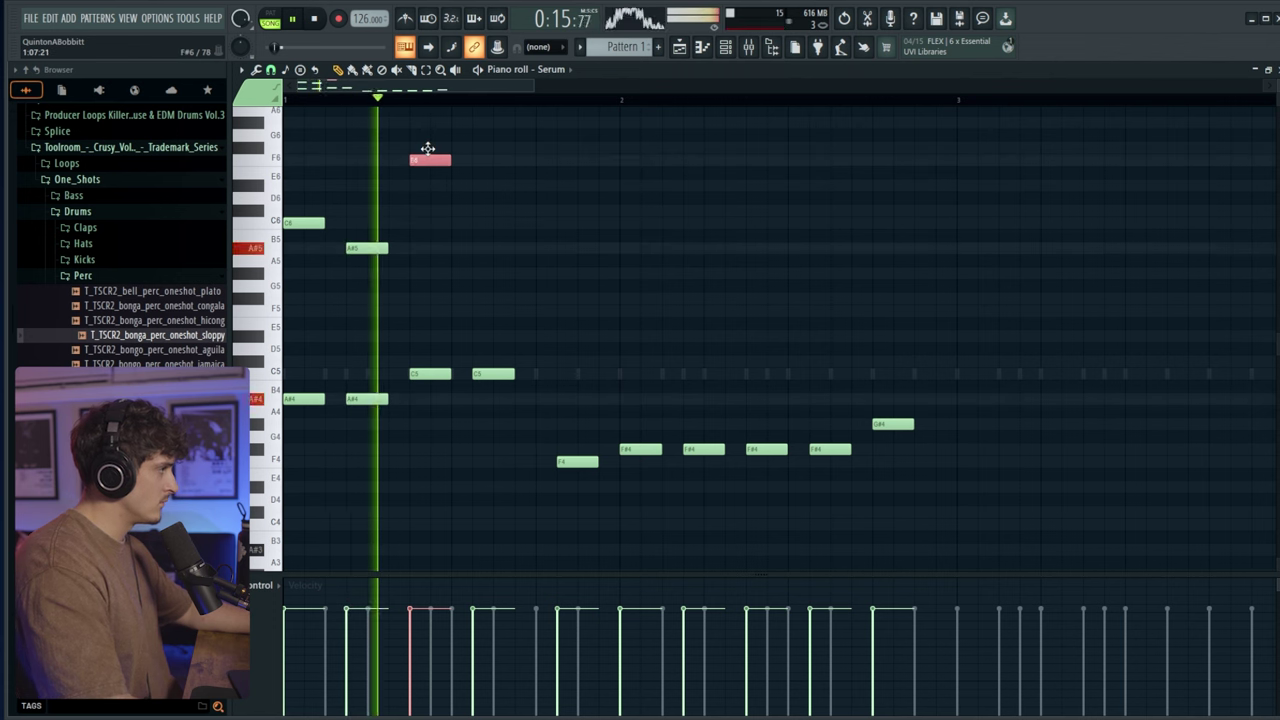
- Build the chord over the second C5 in bar 1 with an F6 note and an F5 note
left_click(481, 160)
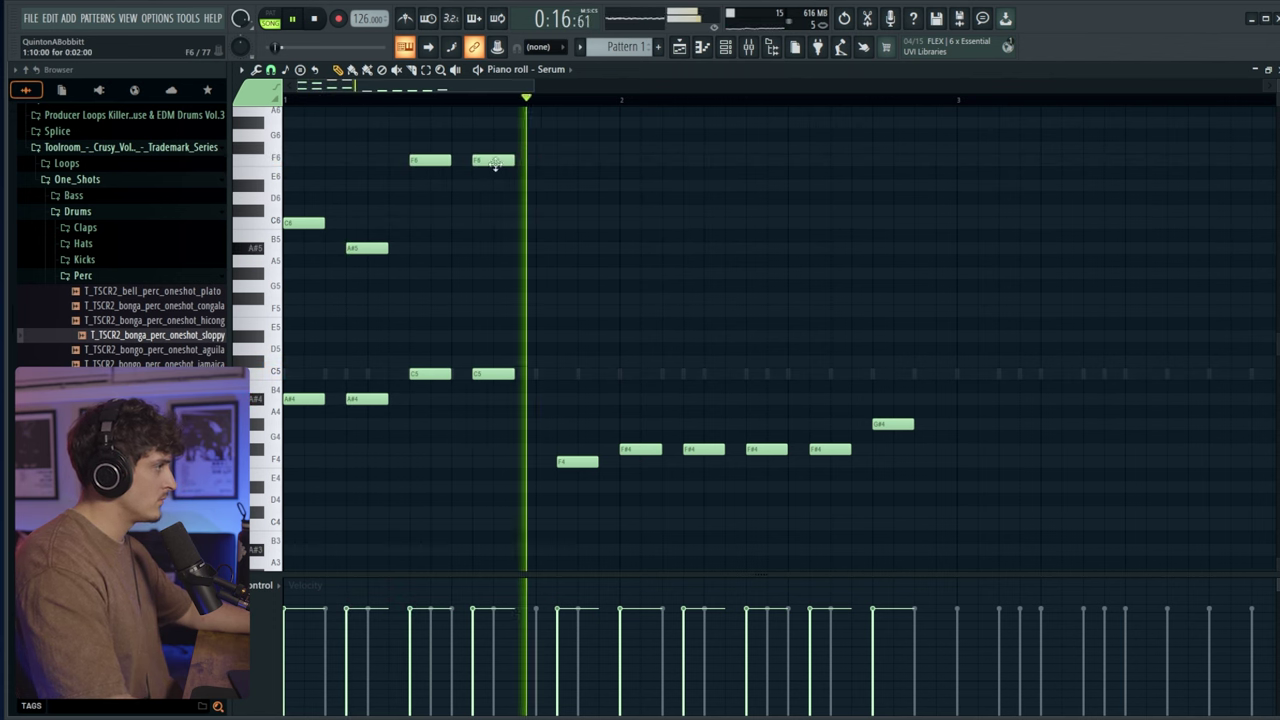
left_click(477, 262)
left_click(474, 271)
right_click(491, 275)
left_click(482, 298)
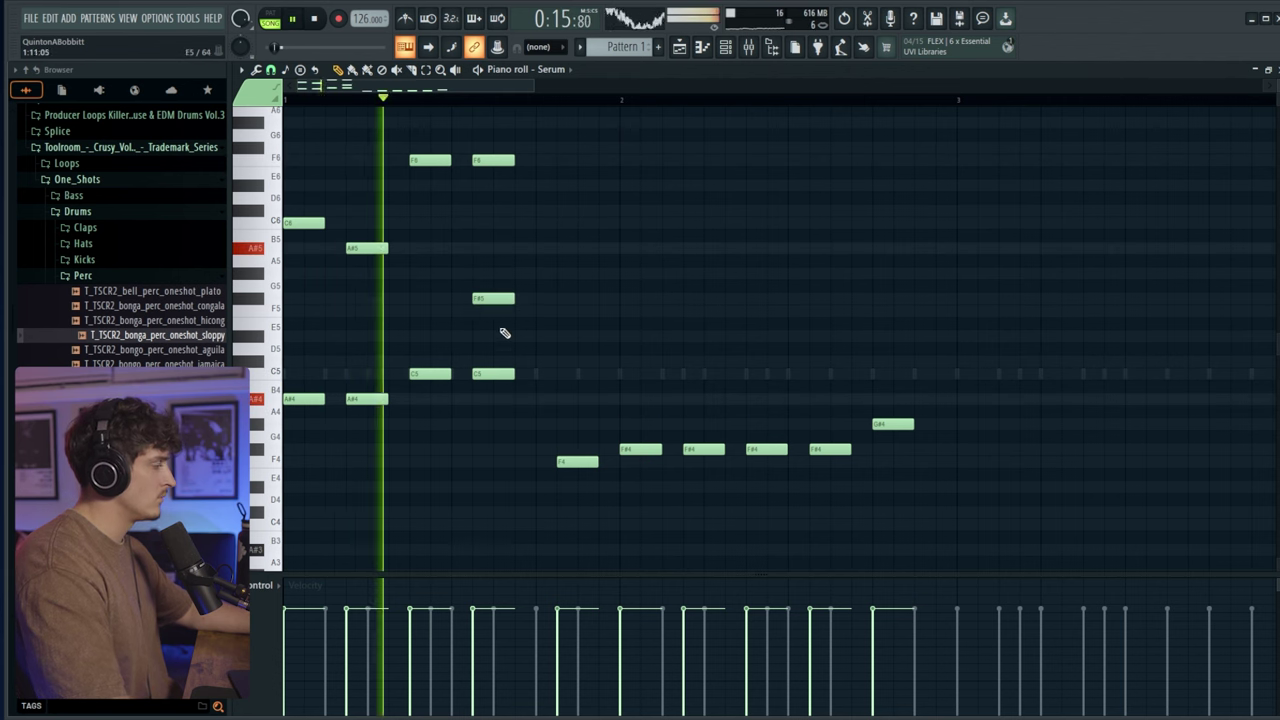
left_click_drag(482, 299, 480, 311)
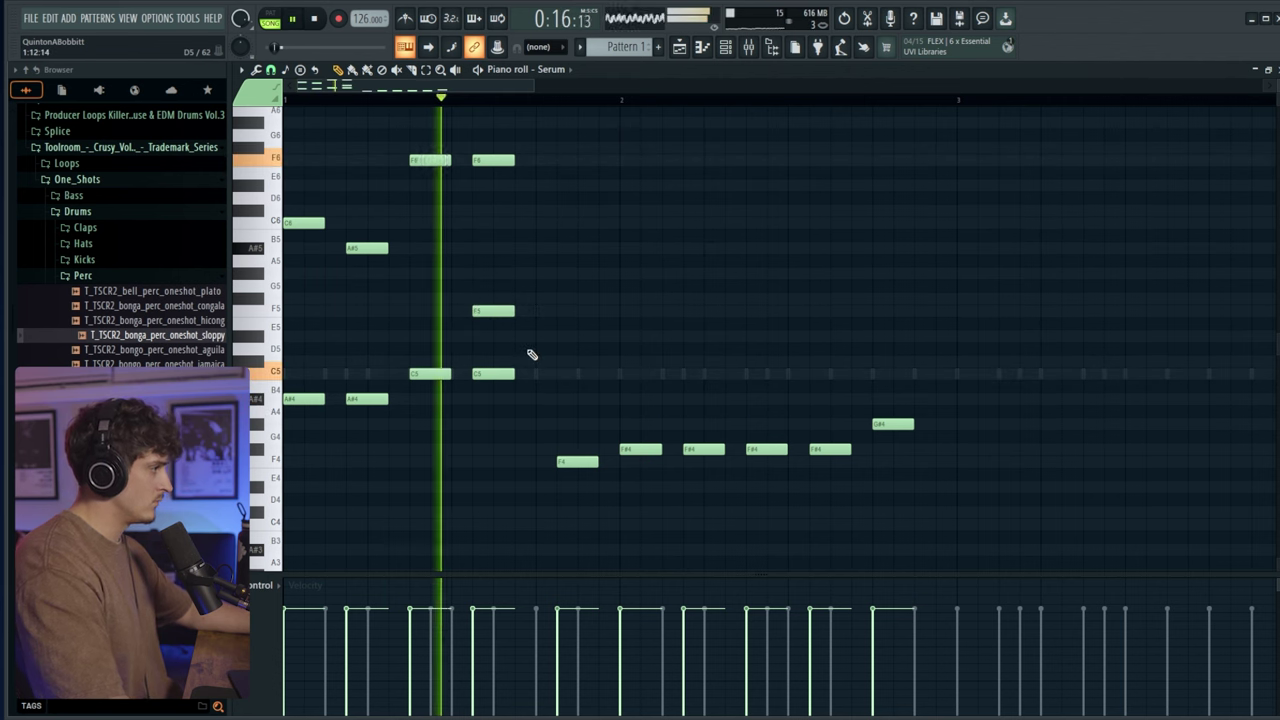
- Place two notes above the F4 and the first F#4, and raise both to G#5
left_click(561, 448)
key("ctrl+Up")
key("ctrl+b")
left_click_drag(602, 299, 694, 274)
left_click(760, 318)
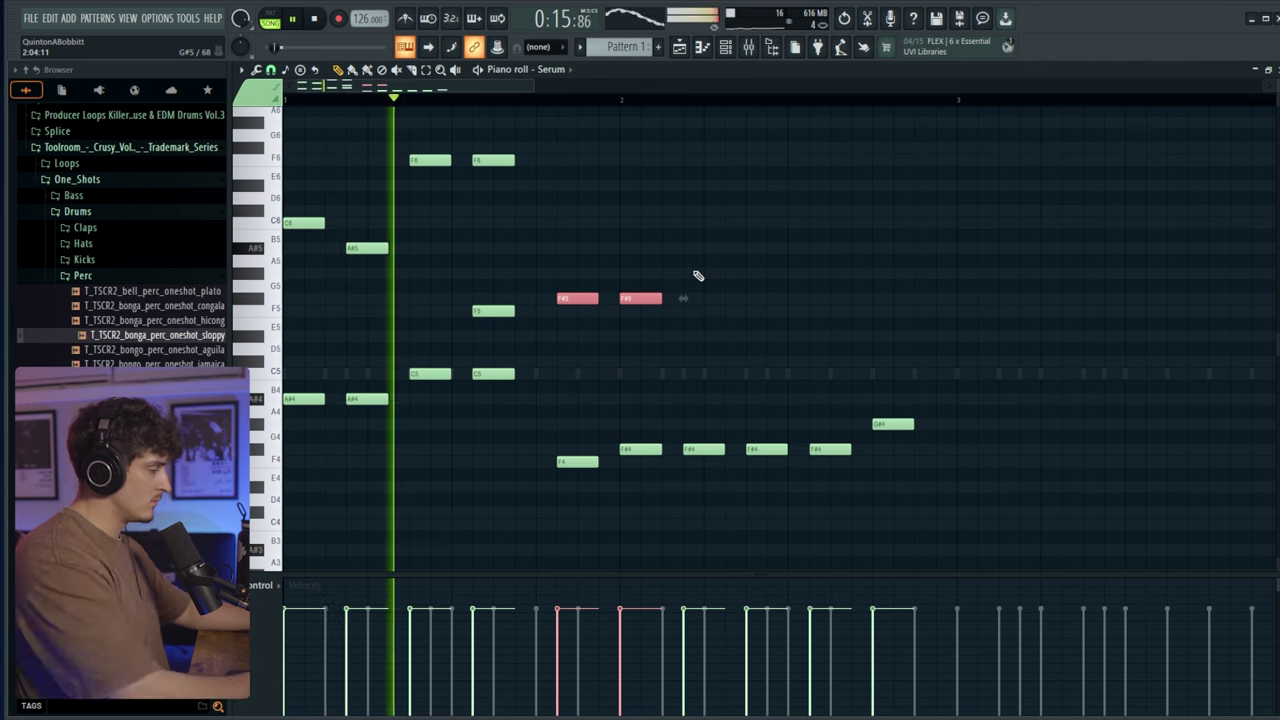
key("shift+Up")
key("shift+Up")
left_click(699, 272)
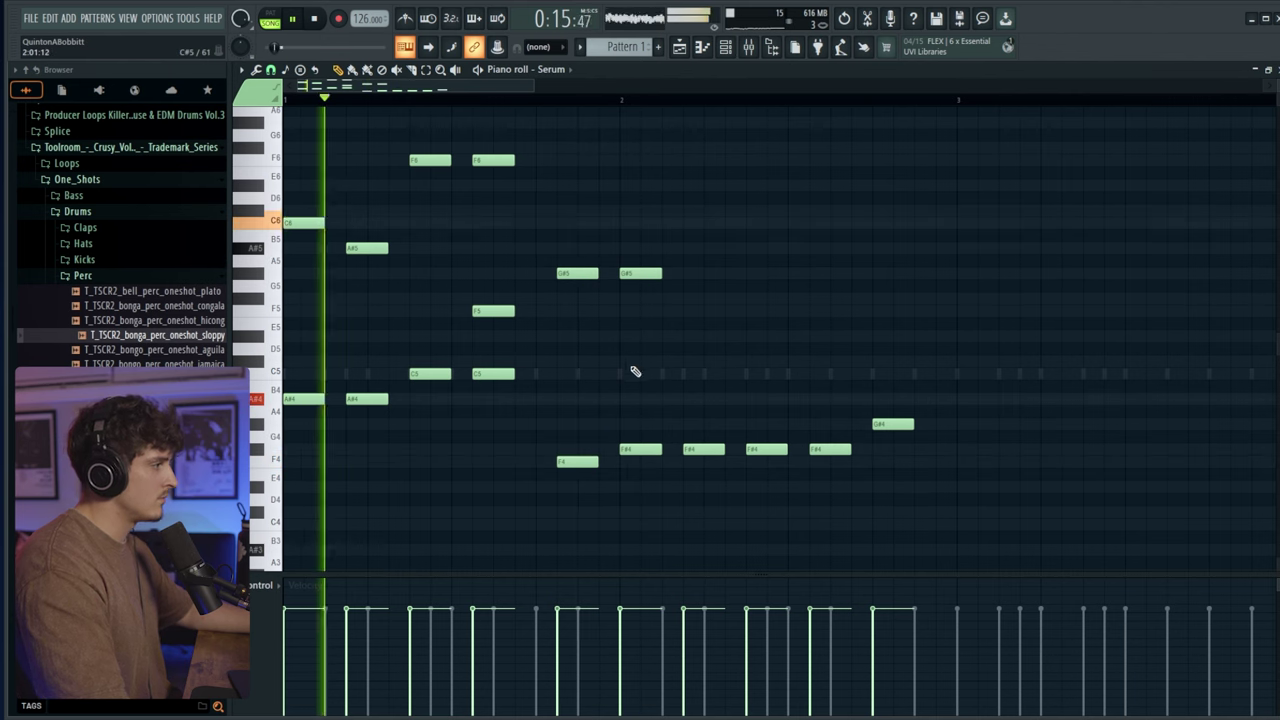
- Raise the note at the start of bar 2 to A#5, and complete the upper voice with three G#5 notes and an F5
left_click_drag(636, 273, 636, 248)
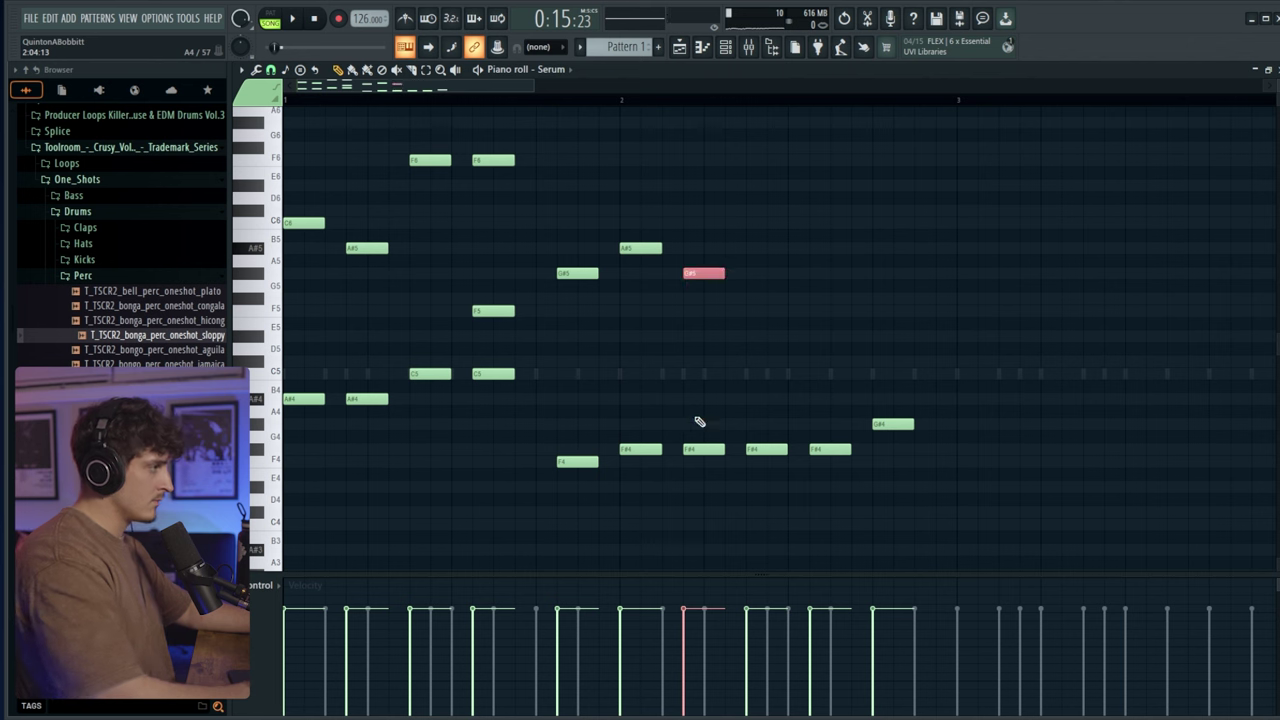
left_click(758, 274)
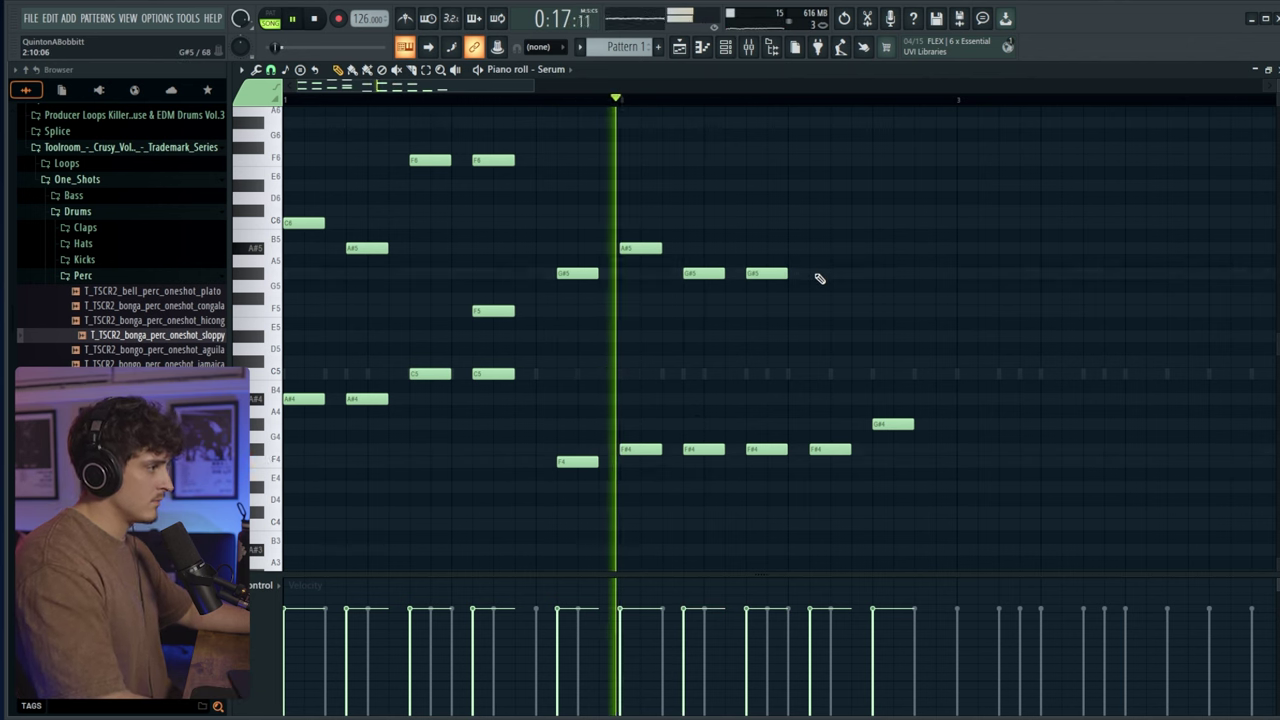
left_click(819, 274)
key("space")
key("space")
- Select all the chord notes and shorten them together
key("ctrl+a")
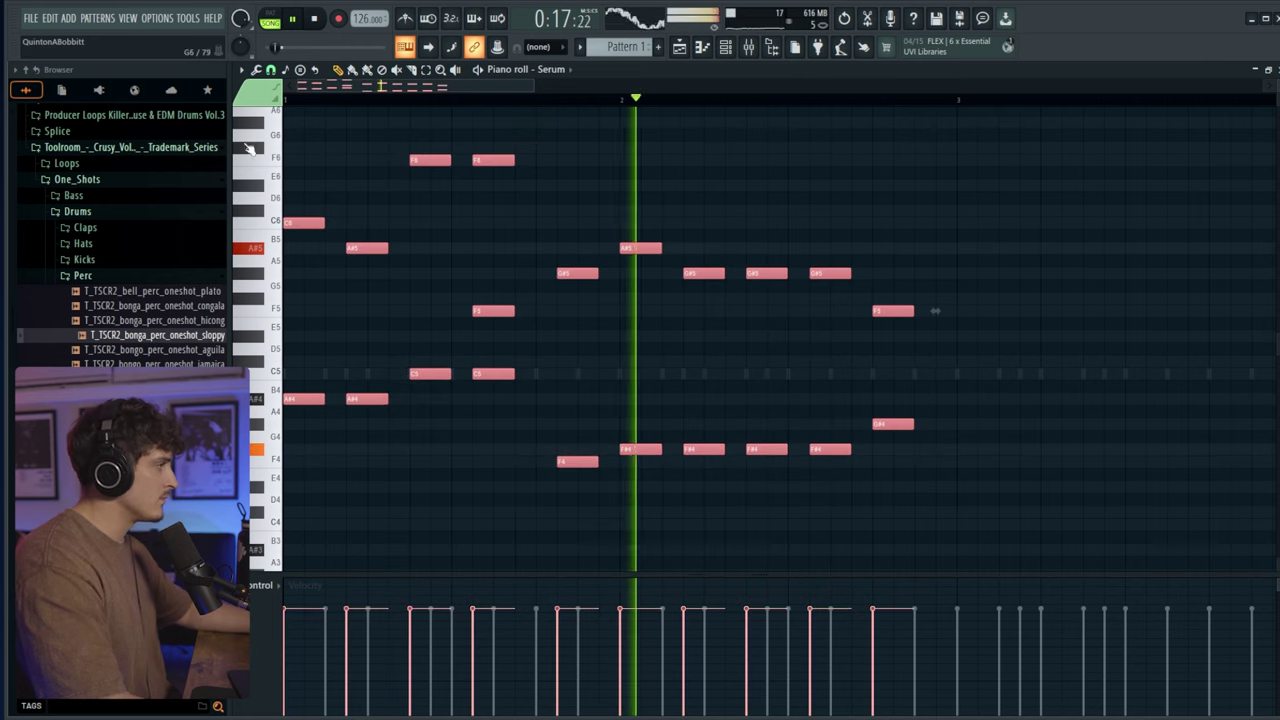
left_click_drag(323, 222, 313, 224)
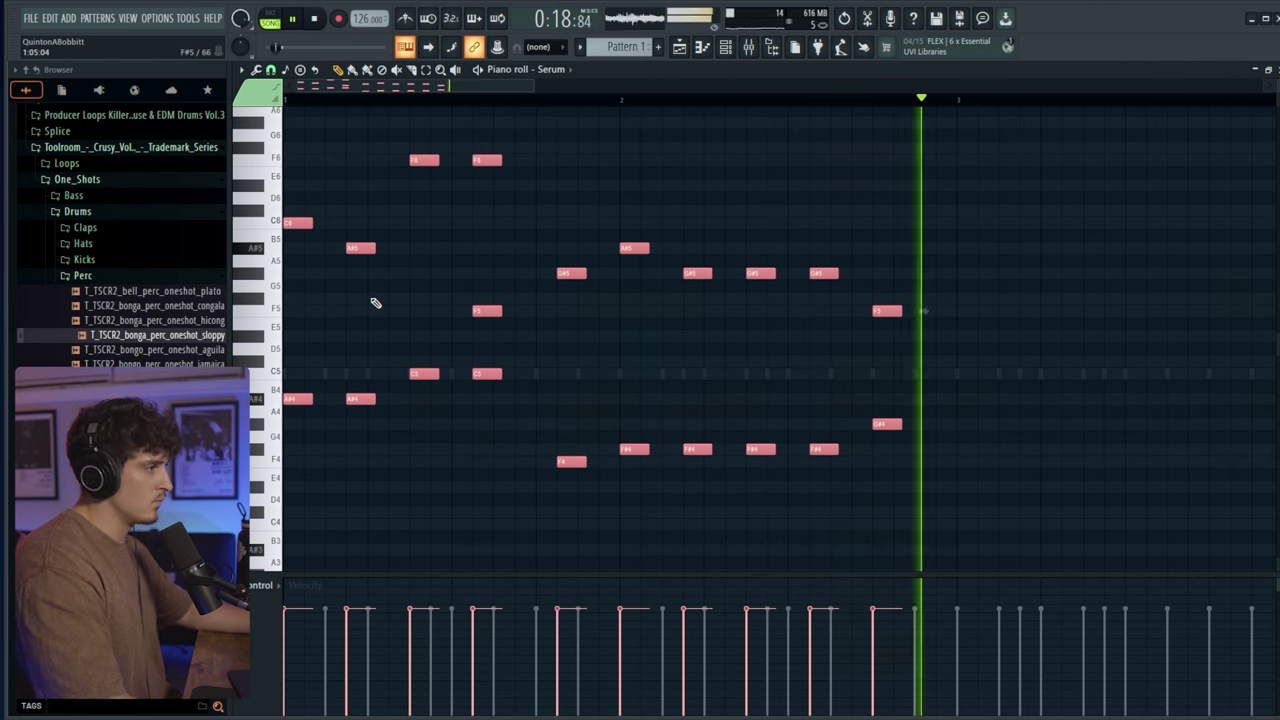
- Load the KNB Vol.1 - BASS - Beggin' preset in Serum #2 and close its window
left_click(693, 141)
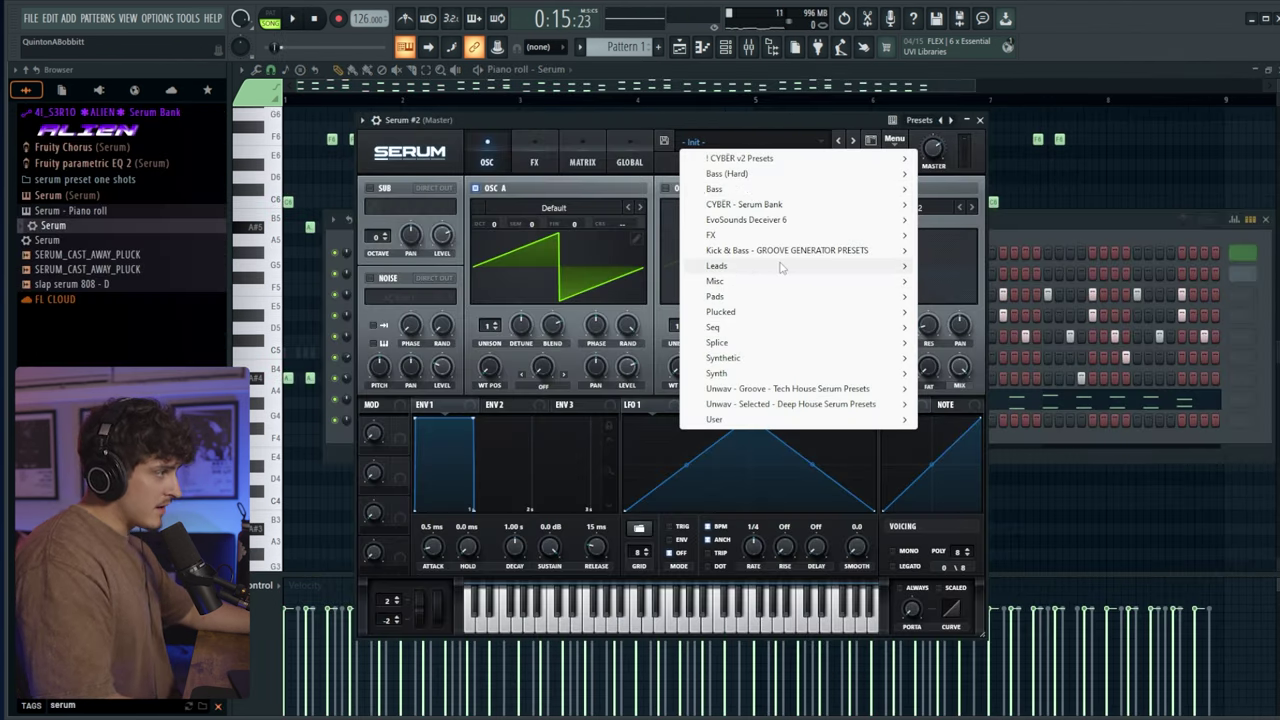
mouse_move(870, 219)
mouse_move(996, 224)
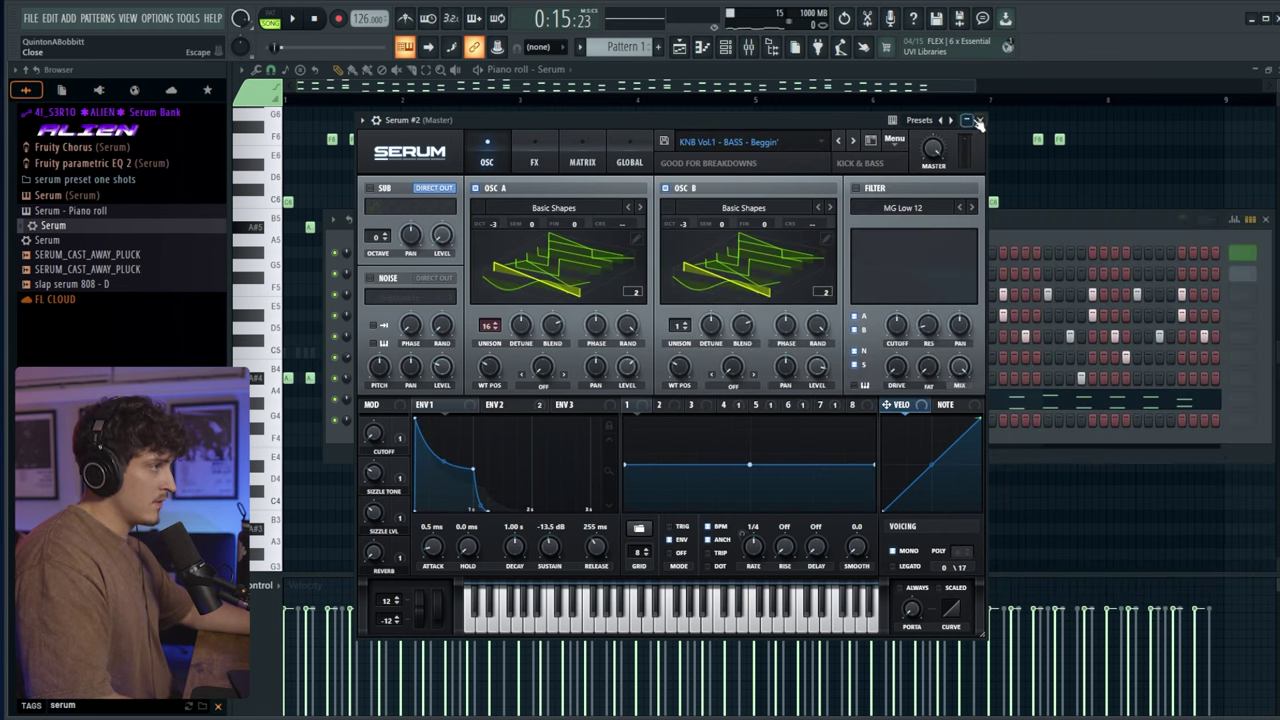
left_click(978, 120)
- Open the piano roll for Serum #2 and place two A#4 bass notes under the chords in bar 1
right_click(450, 430)
left_click(520, 418)
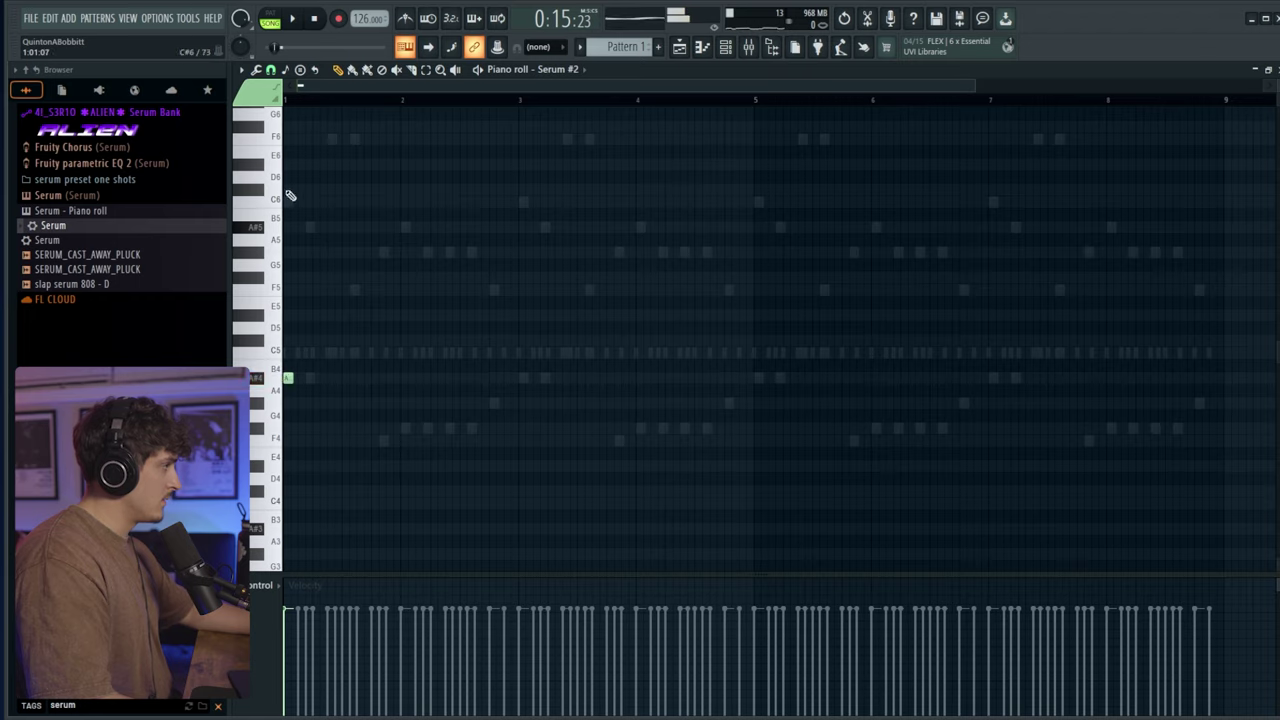
key("space")
scroll(314, 109, "up", 5)
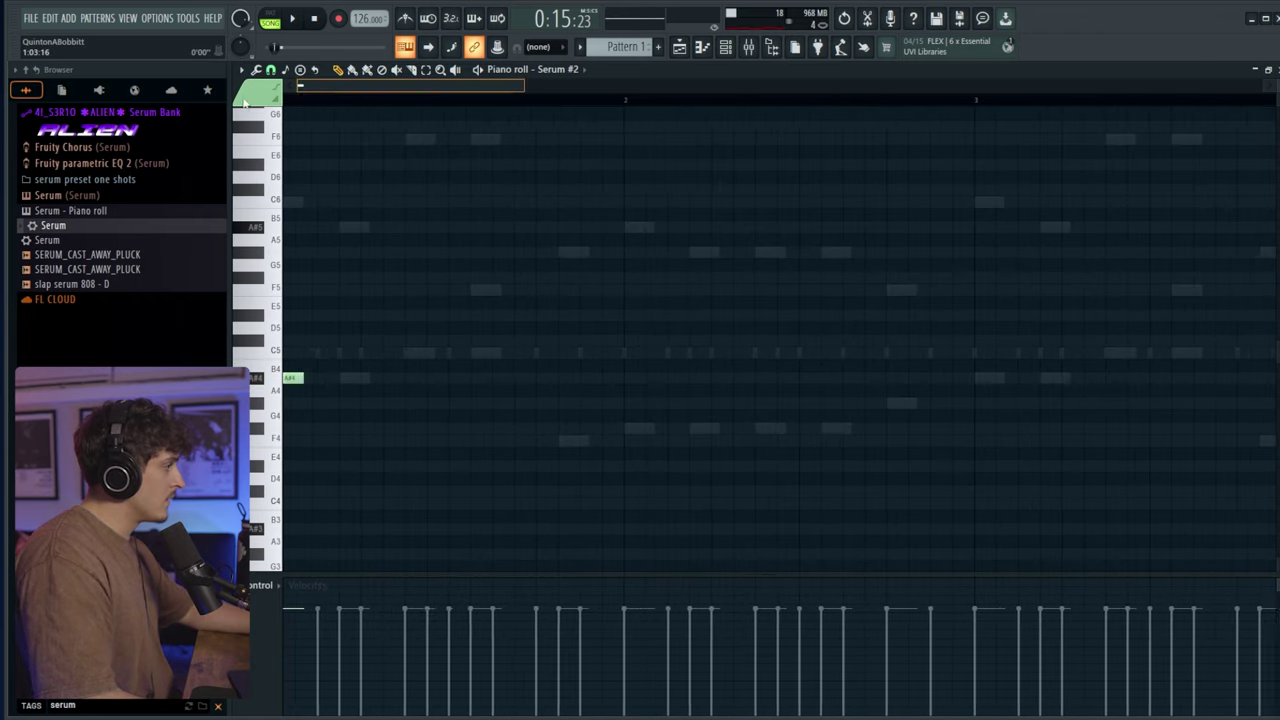
left_click(364, 378)
key("space")
- Continue the bassline along the ghost notes with two C5, one F4 and four F#4 notes
left_click(425, 352)
left_click(485, 352)
left_click(578, 441)
left_click(645, 428)
left_click(710, 428)
left_click(776, 428)
left_click(842, 428)
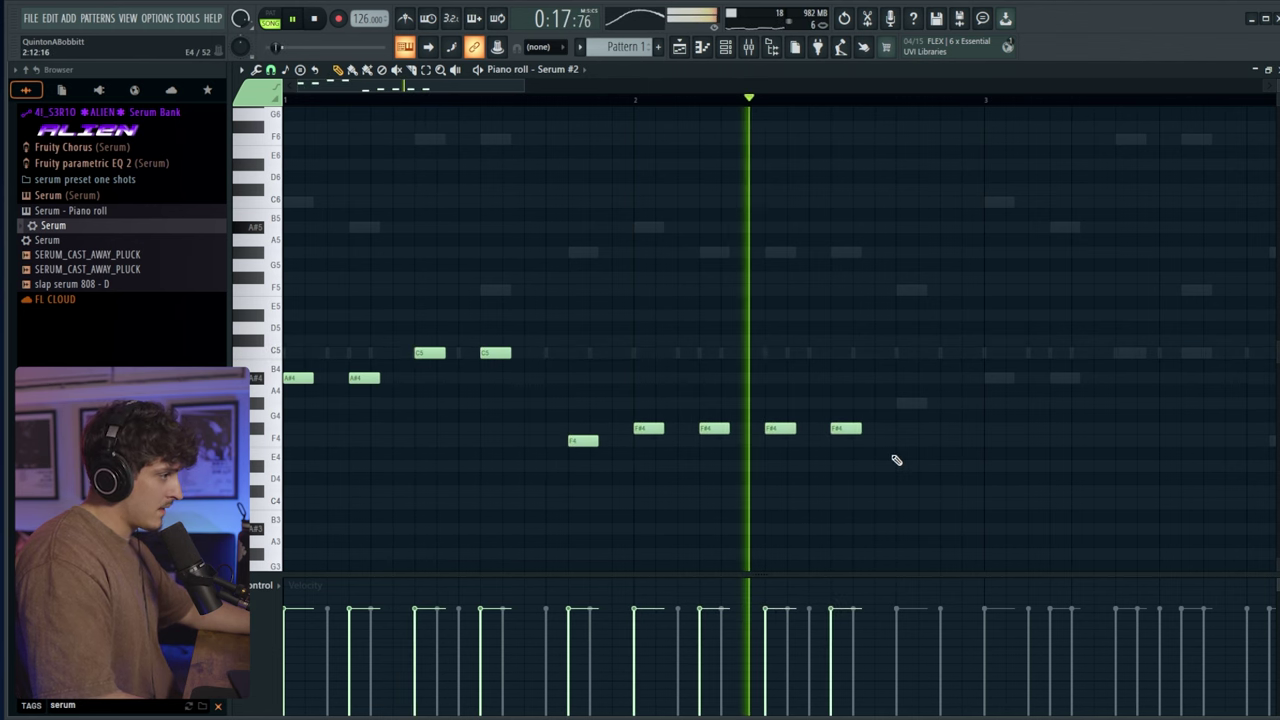
- Raise the whole bassline one octave and shift the first C6 note slightly later in bar 1
key("ctrl+Up")
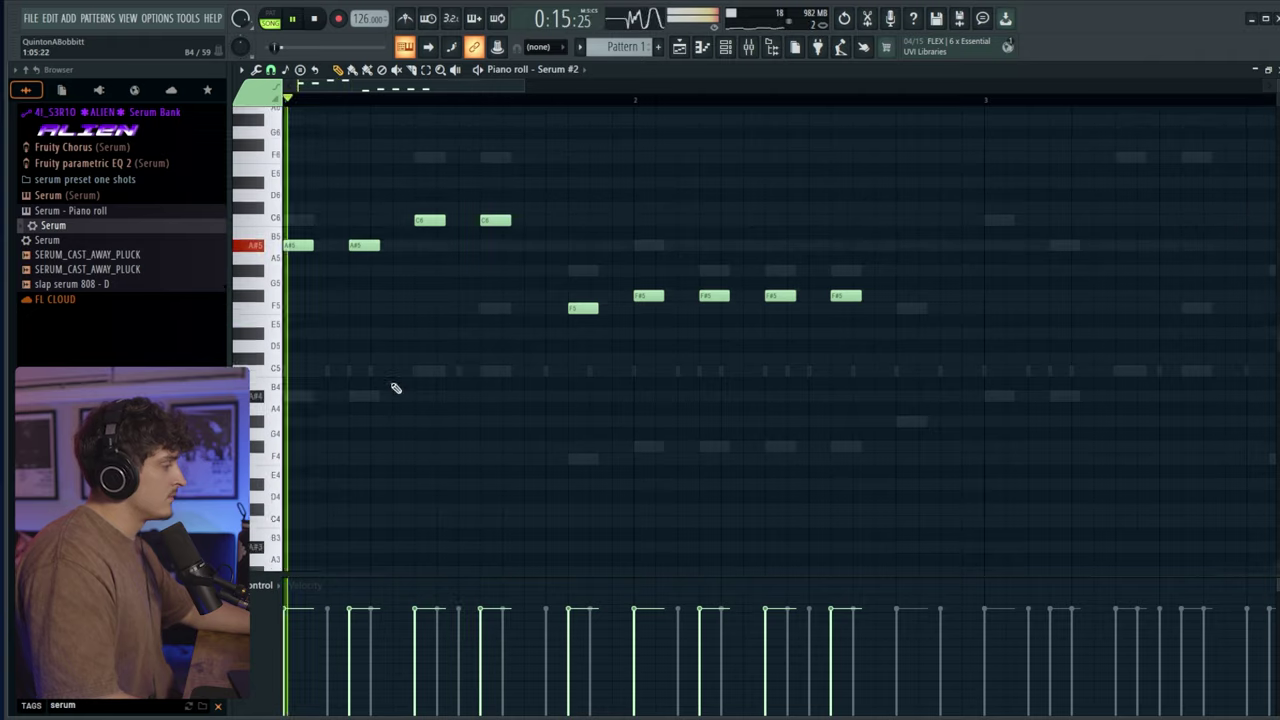
scroll(400, 380, "up", 4)
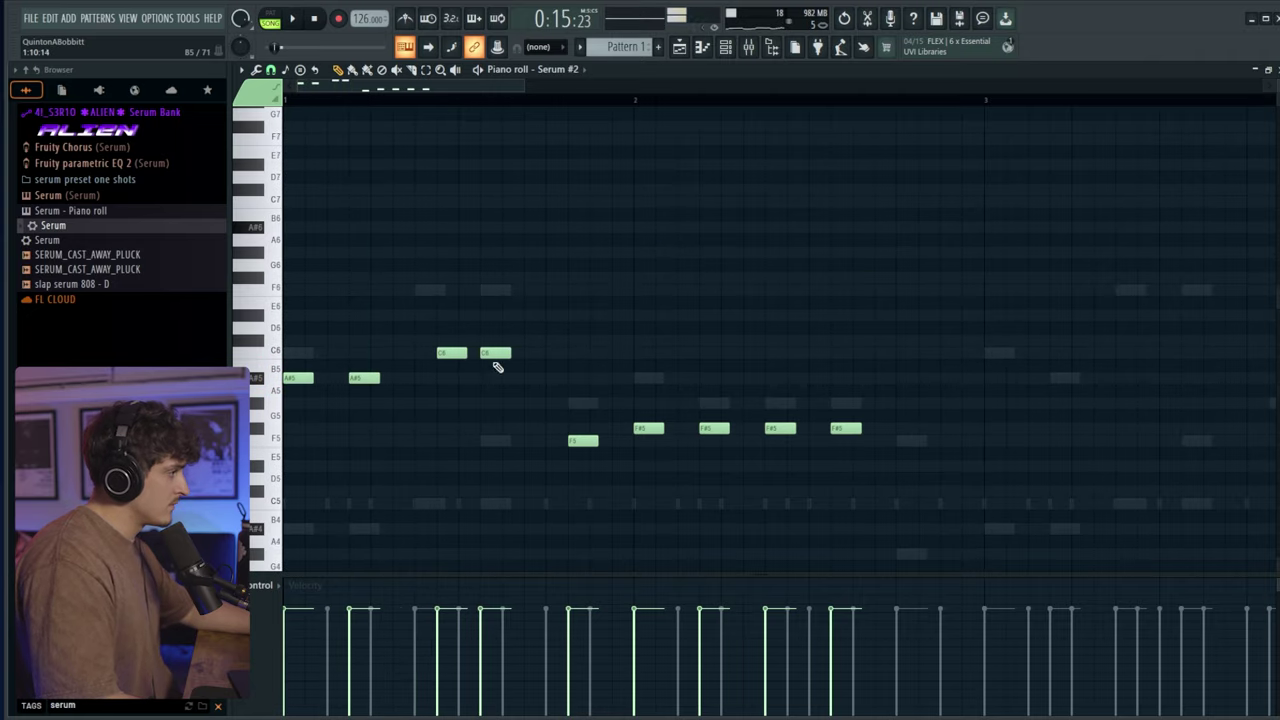
- Try a short extra C6 note after the two C6 notes in bar 1 and play the bassline
left_click(550, 353)
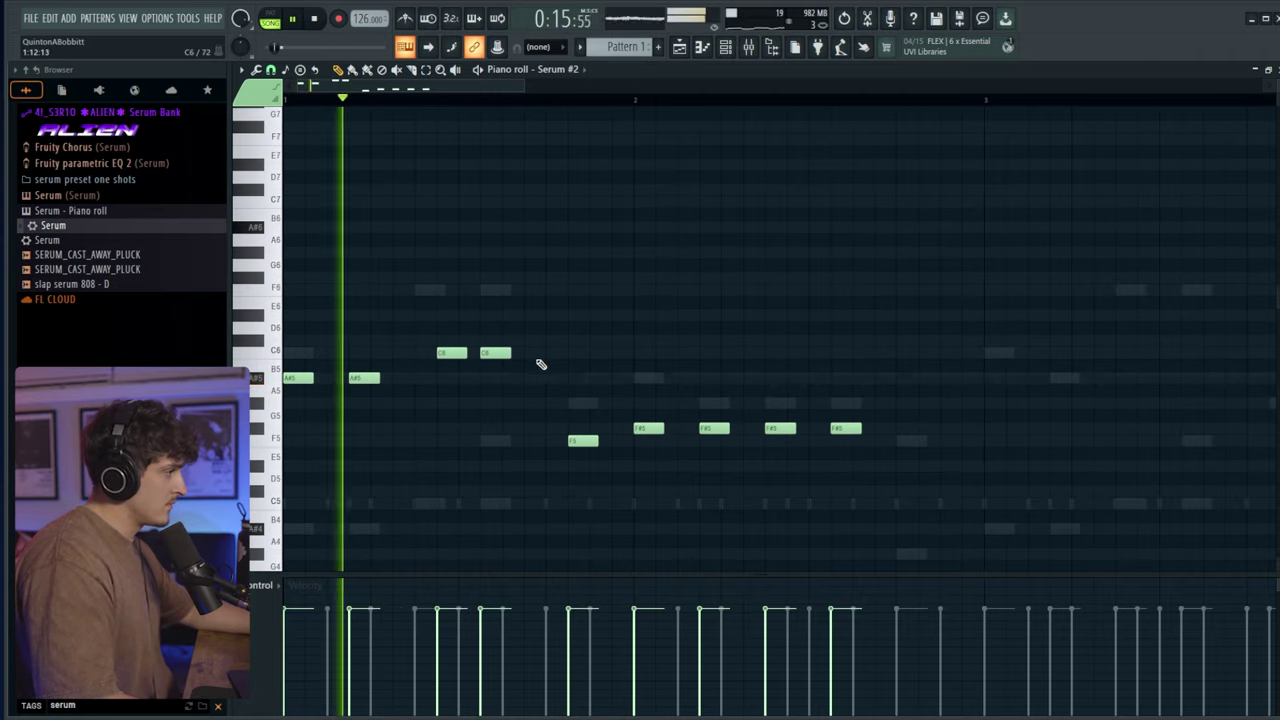
right_click(560, 353)
left_click(552, 353)
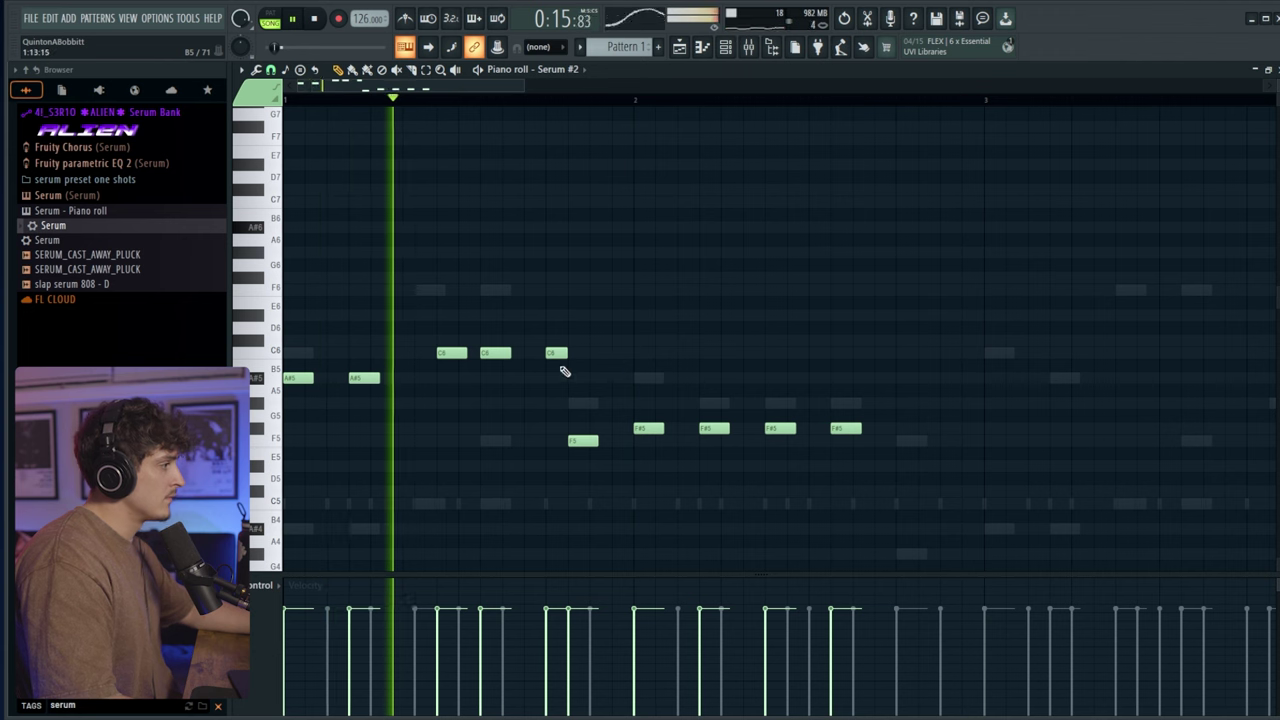
key("ctrl+Up")
key("space")
key("space")
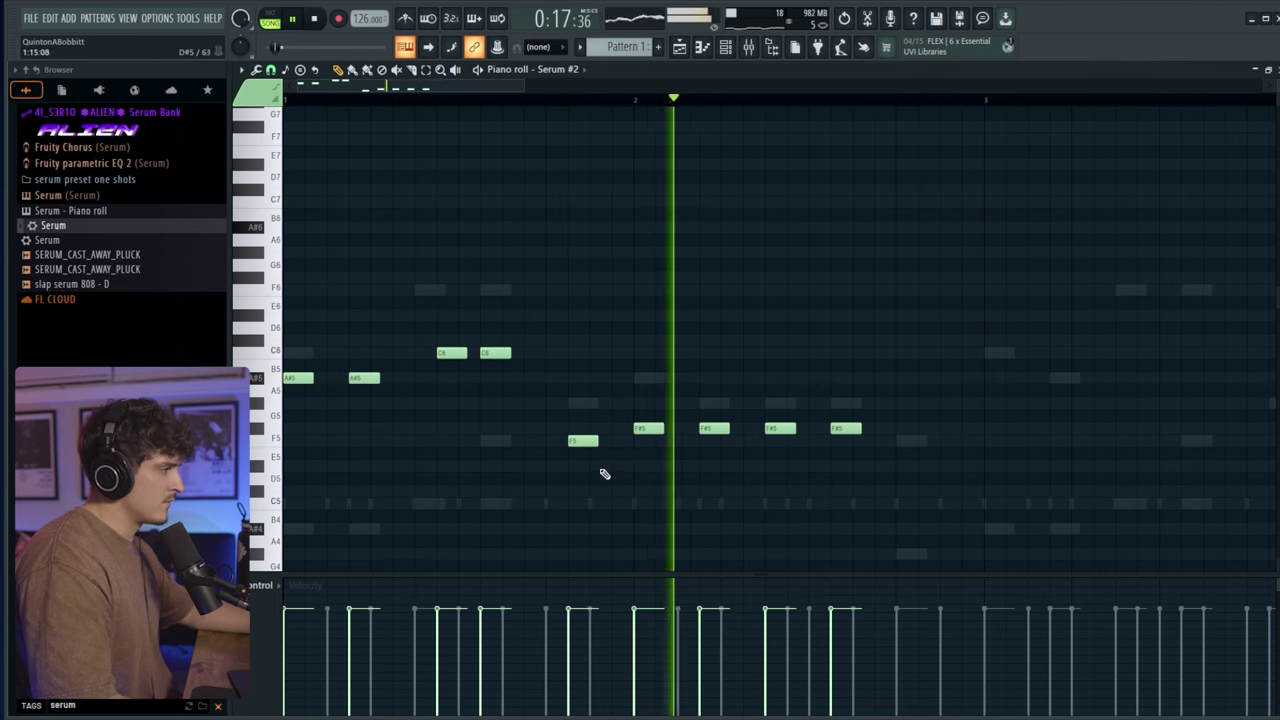
- Fill out the bassline with extra A#5, F5 and F#5 notes and two closing G#5 notes, shifting the last original F#5 later
left_click(620, 441)
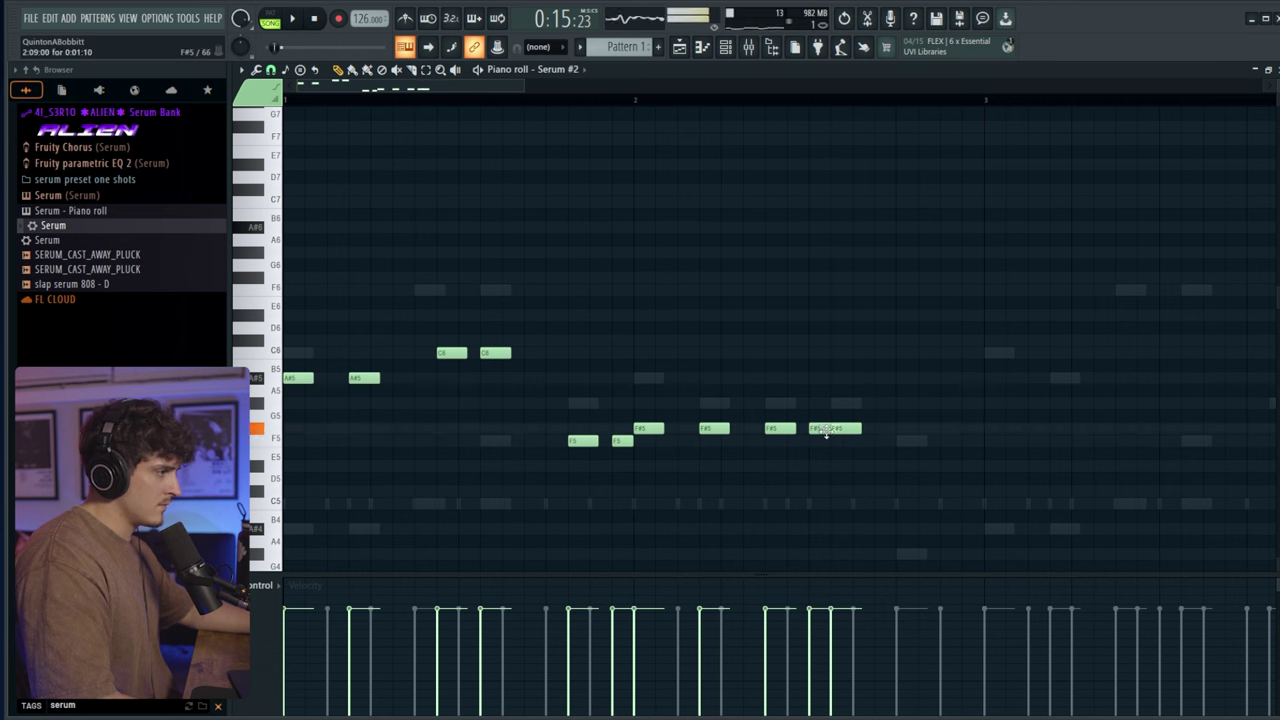
key("space")
left_click_drag(857, 428, 878, 428)
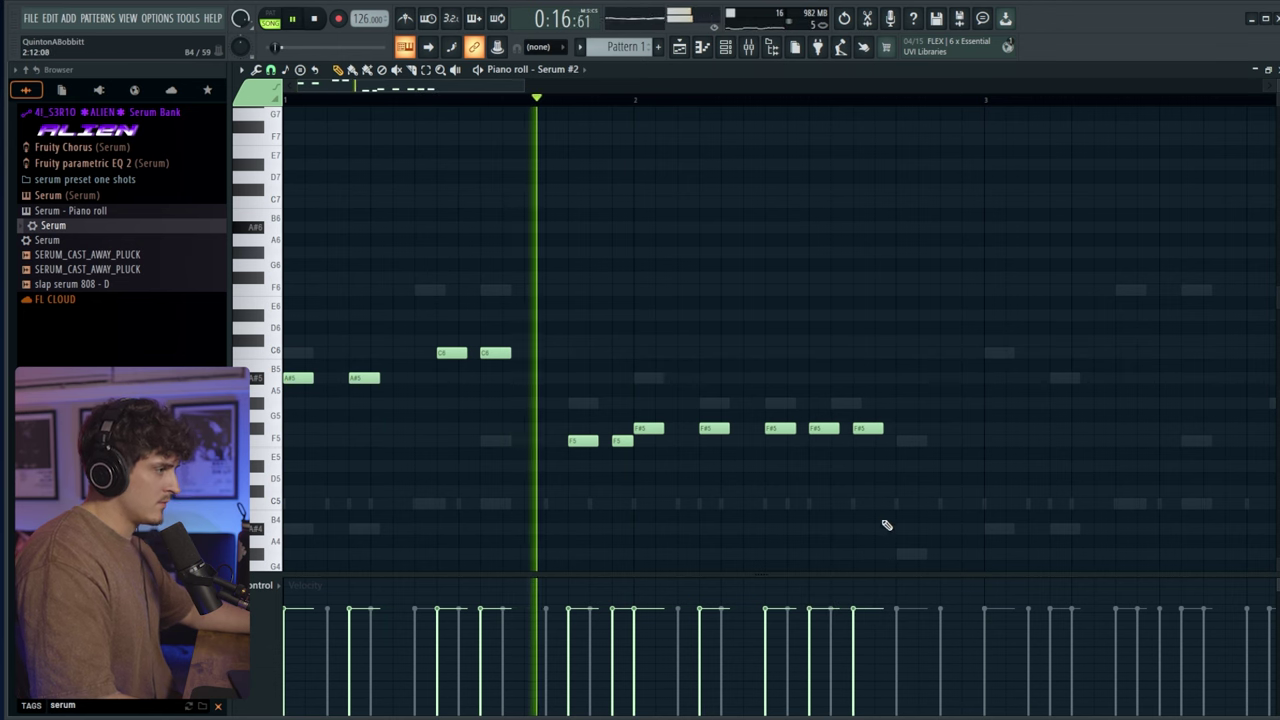
scroll(896, 520, "down", 3)
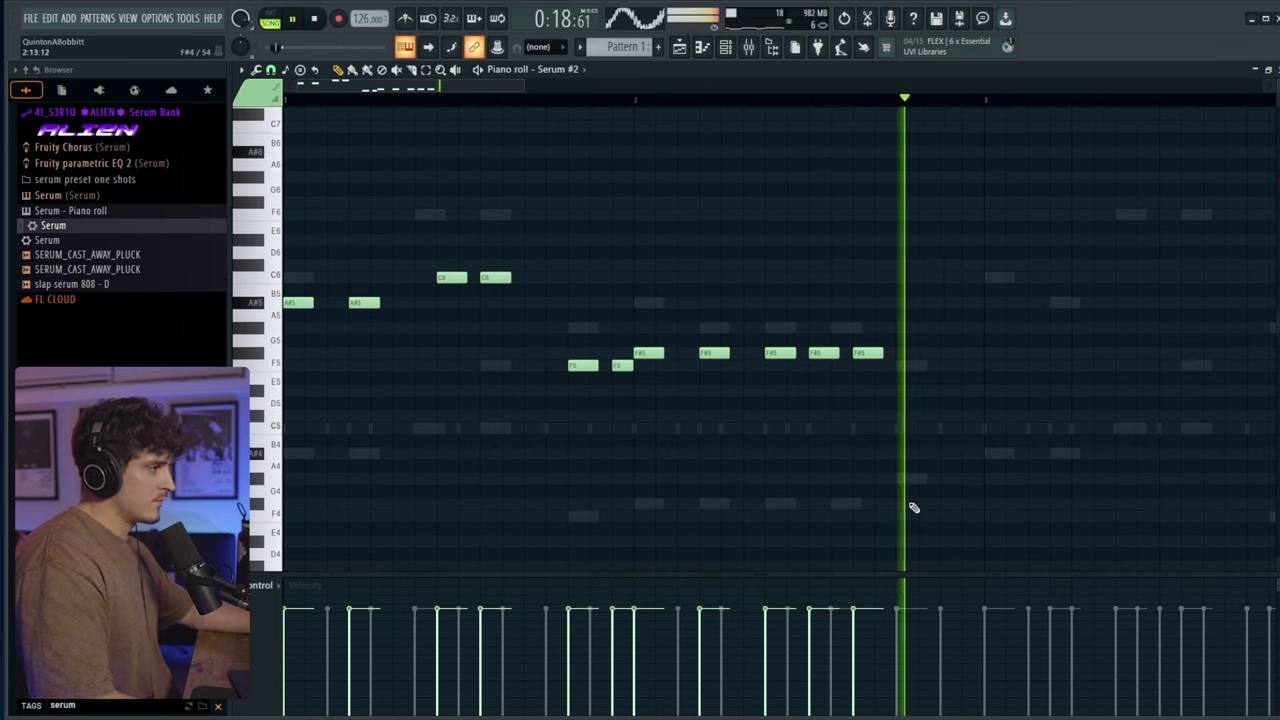
scroll(408, 363, "down", 2)
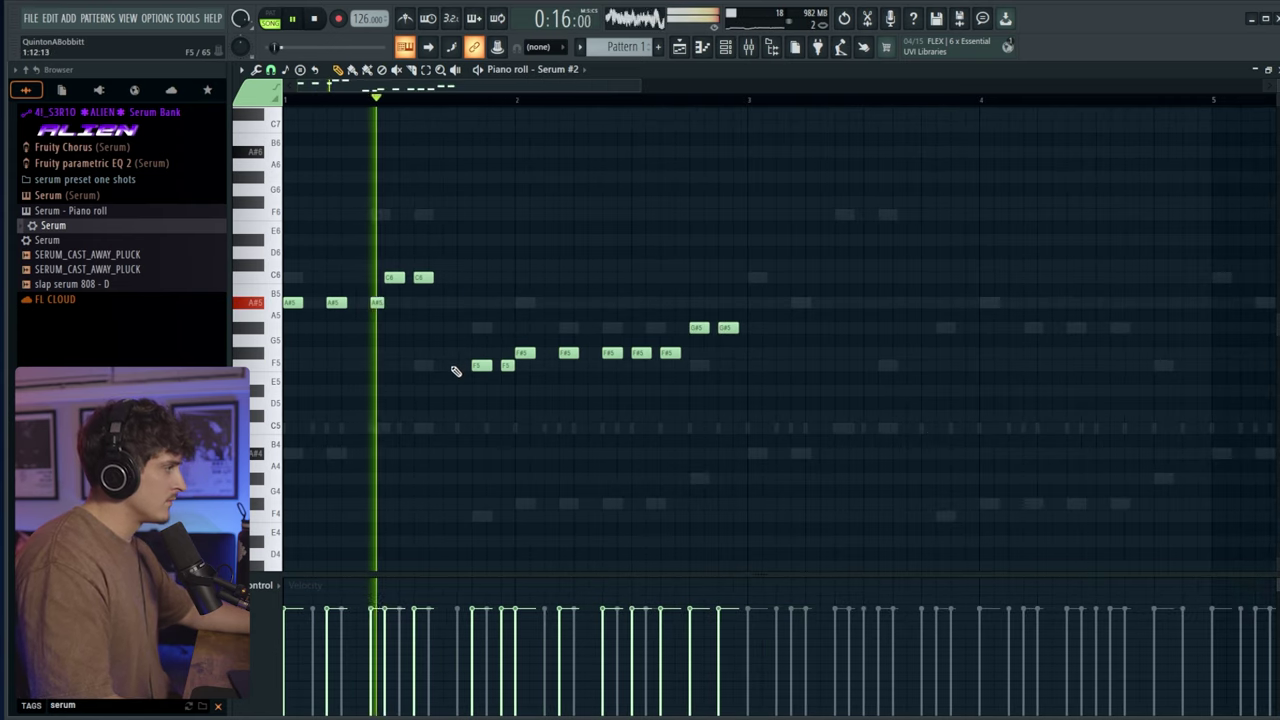
- Add a short third C6 note in bar 1, delete the short F5 before bar 2 and shift the remaining F5 later
left_click(452, 277)
left_click_drag(462, 278, 456, 278)
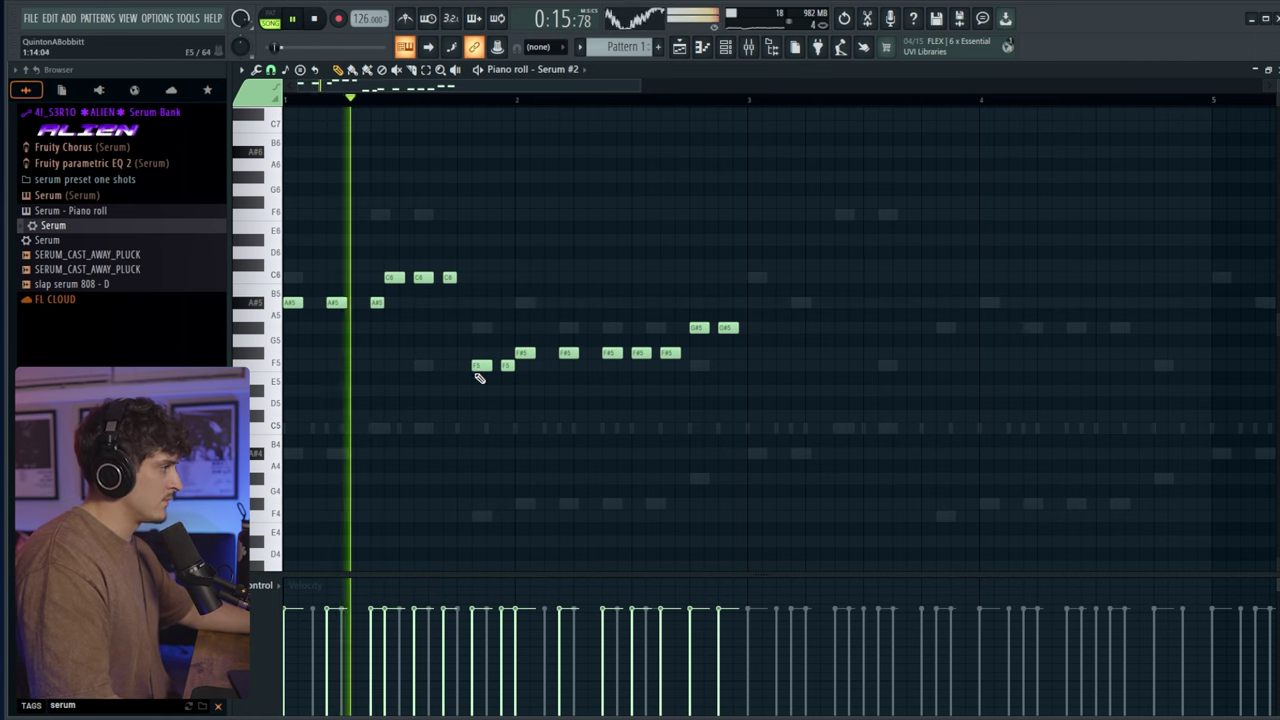
right_click(507, 365)
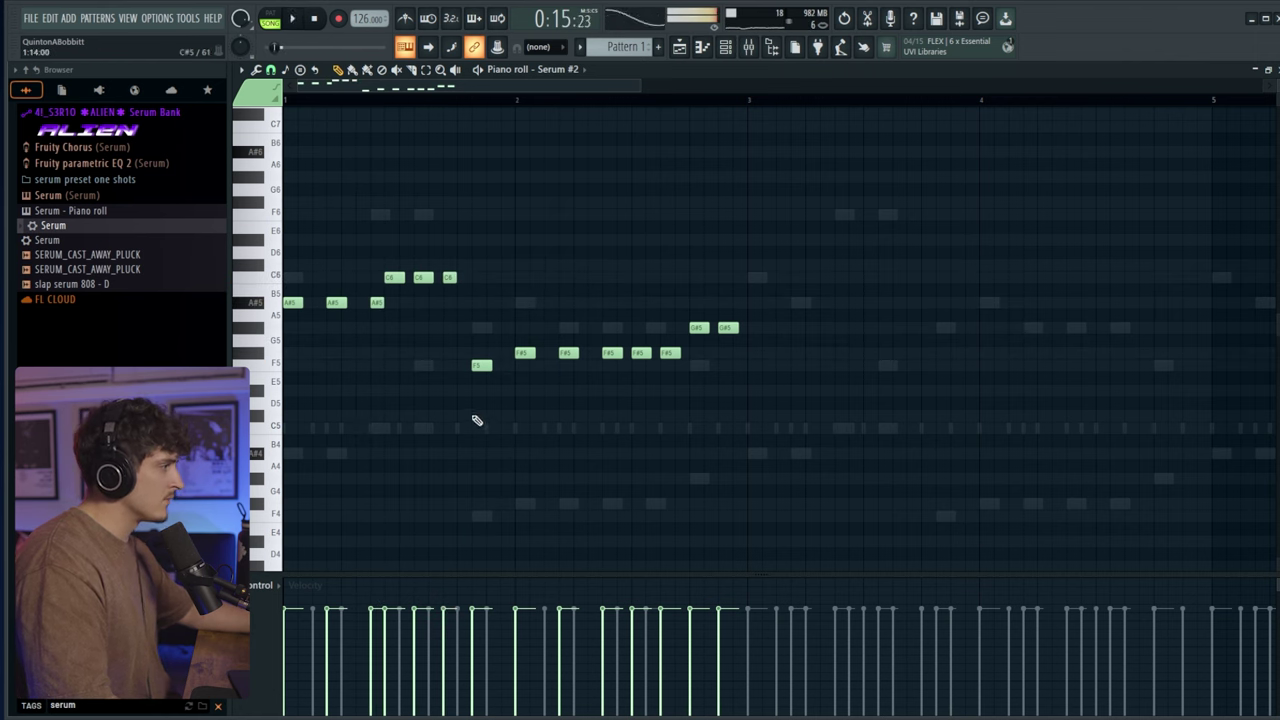
mouse_move(480, 365)
left_mouse_down()
mouse_move(466, 364)
mouse_move(495, 364)
left_mouse_up()
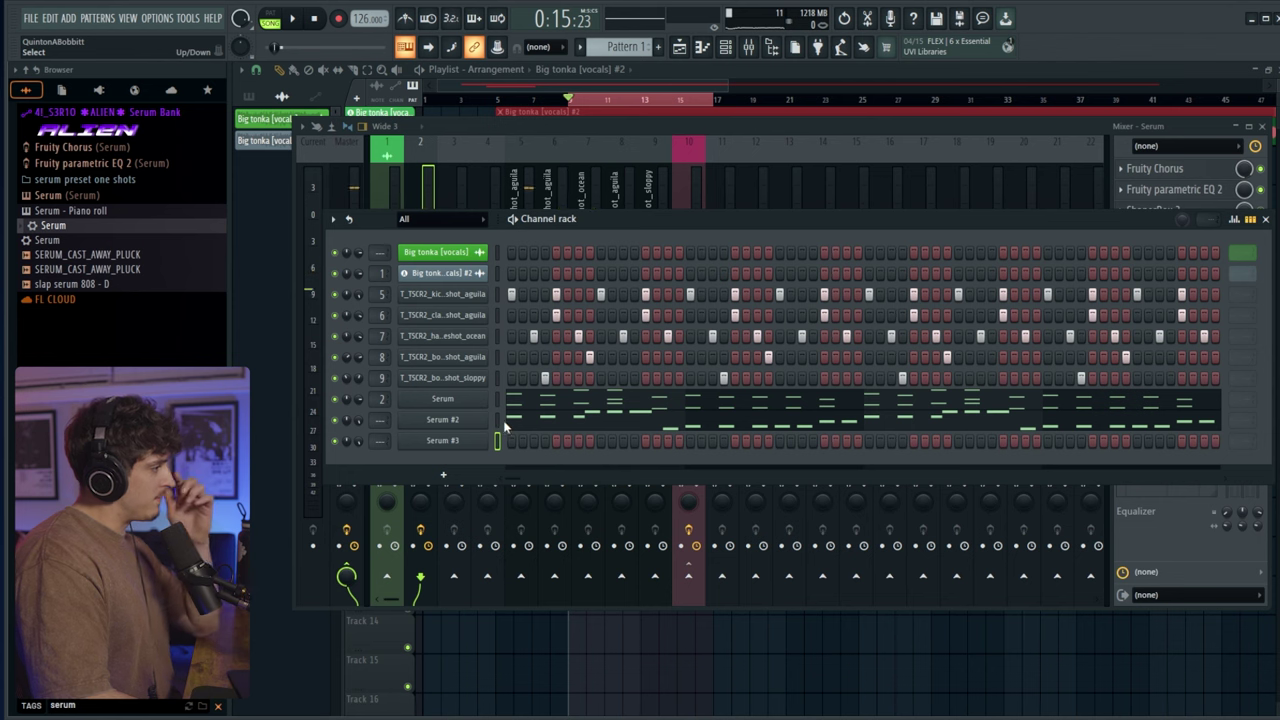
- Route the Serum #2 and Serum #3 channels to mixer track 3
left_click(515, 126)
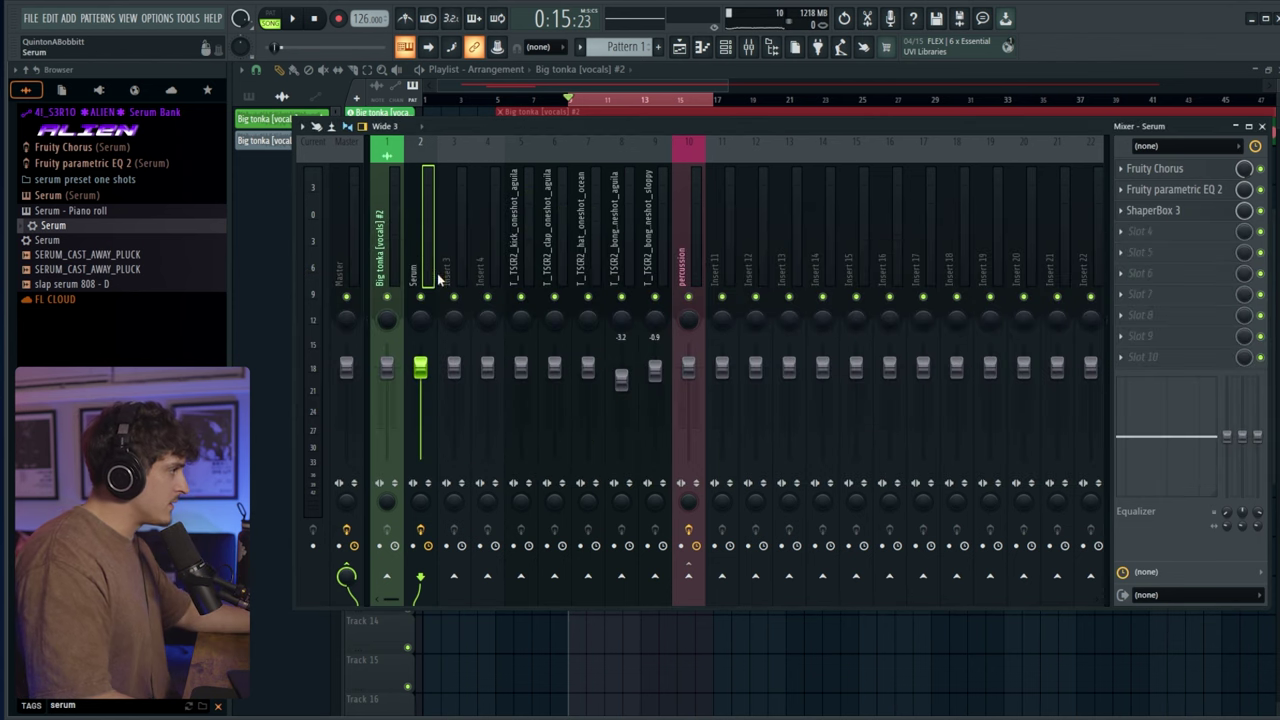
key("F9")
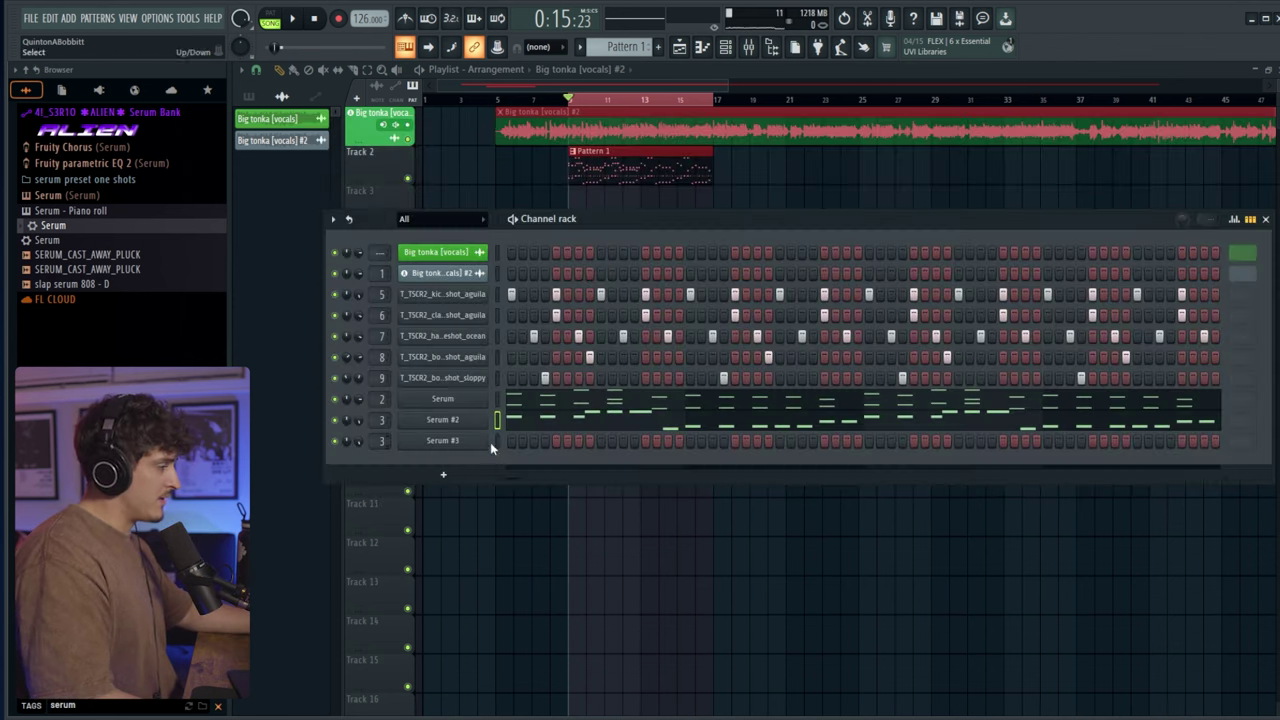
- Switch Serum #3 to the next preset and play the two bass layers with the kick
left_click(443, 443)
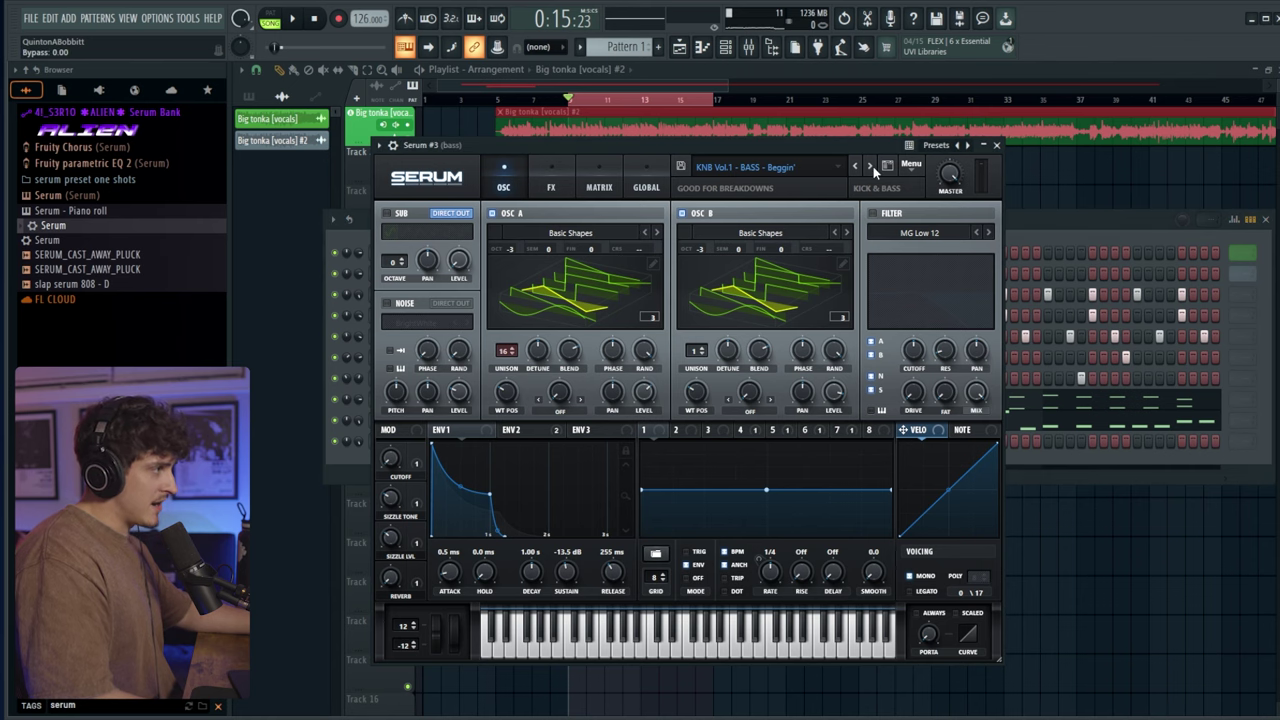
left_click(870, 167)
key("Escape")
key("space")
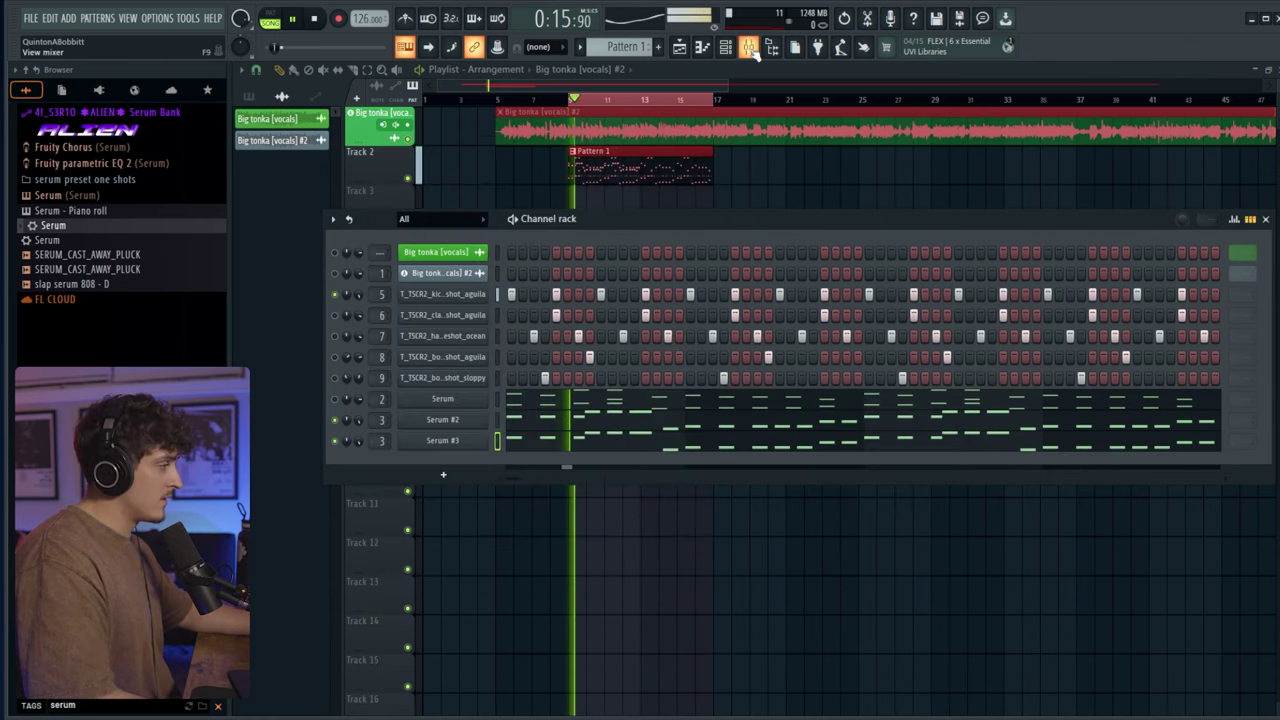
- Insert ShaperBox 3 on the bass mixer track and add its Volume shaper with a 1/4 sidechain curve
left_click(750, 49)
left_click(1135, 170)
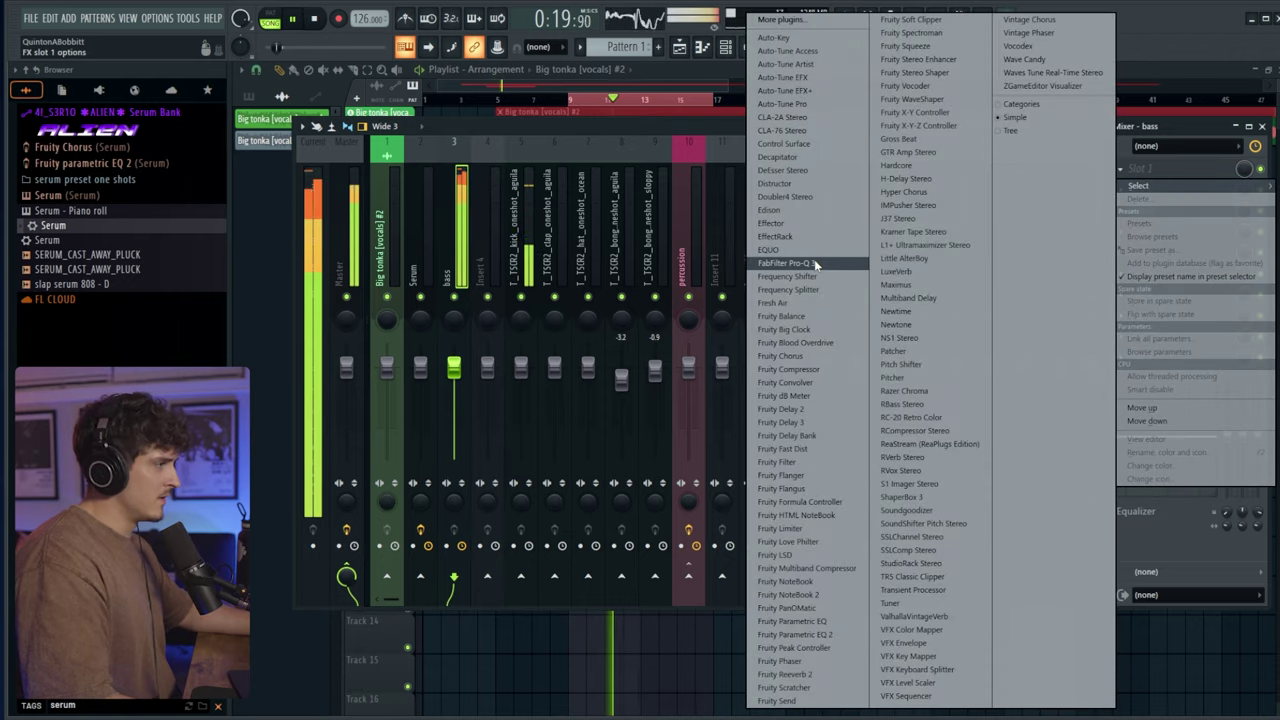
left_click(523, 116)
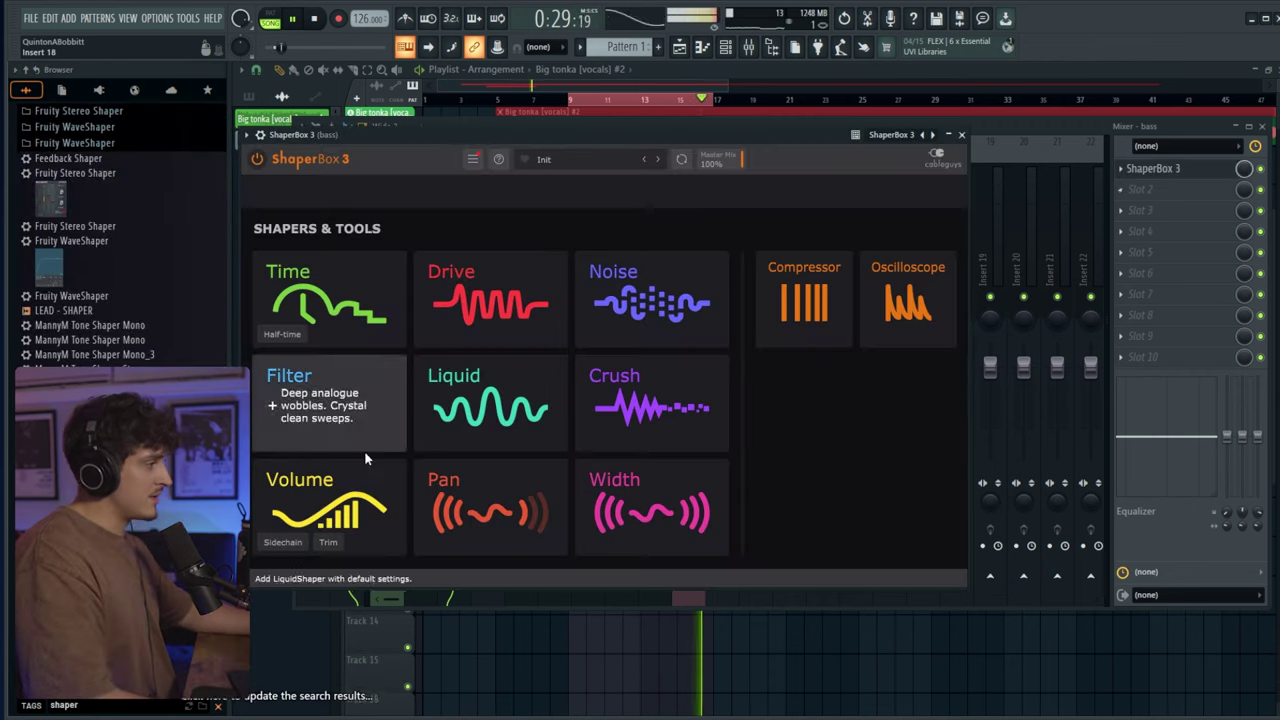
left_click(310, 500)
left_click_drag(550, 140, 638, 134)
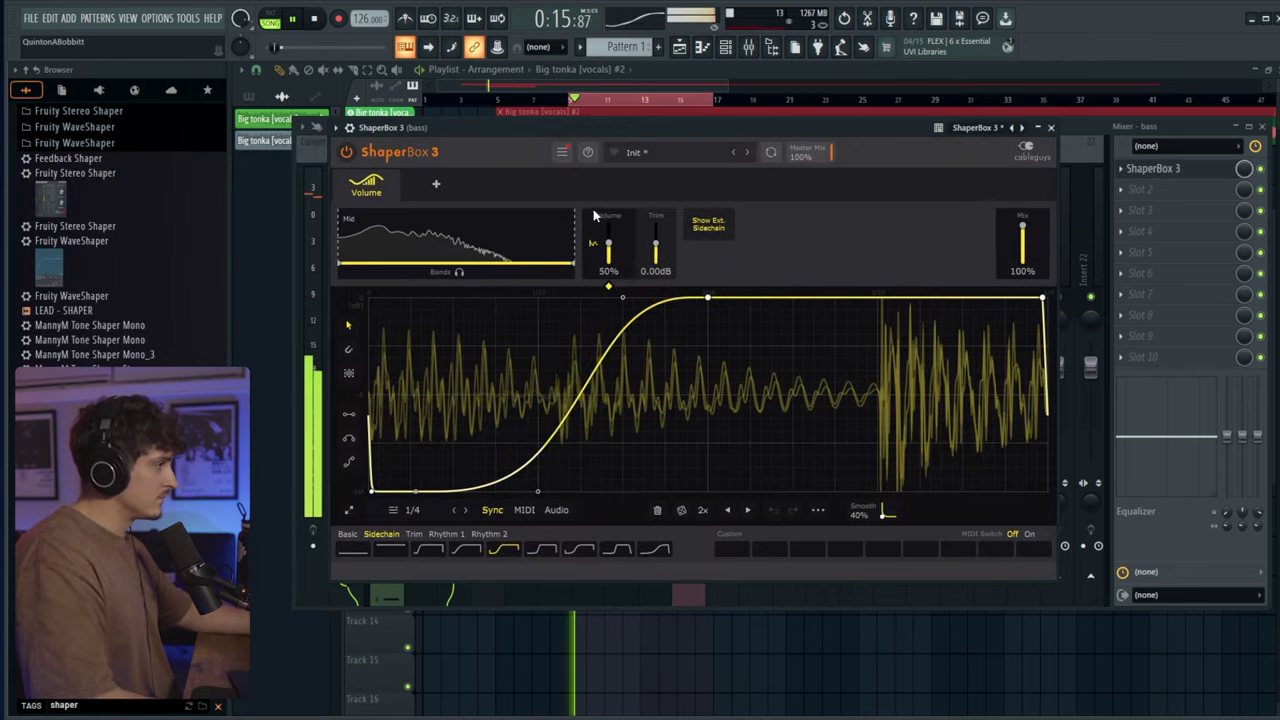
- Limit the bass volume shaping to frequencies below about 2.33 kHz and delay the rise of the sidechain curve
left_click_drag(573, 263, 499, 262)
left_click_drag(538, 491, 586, 491)
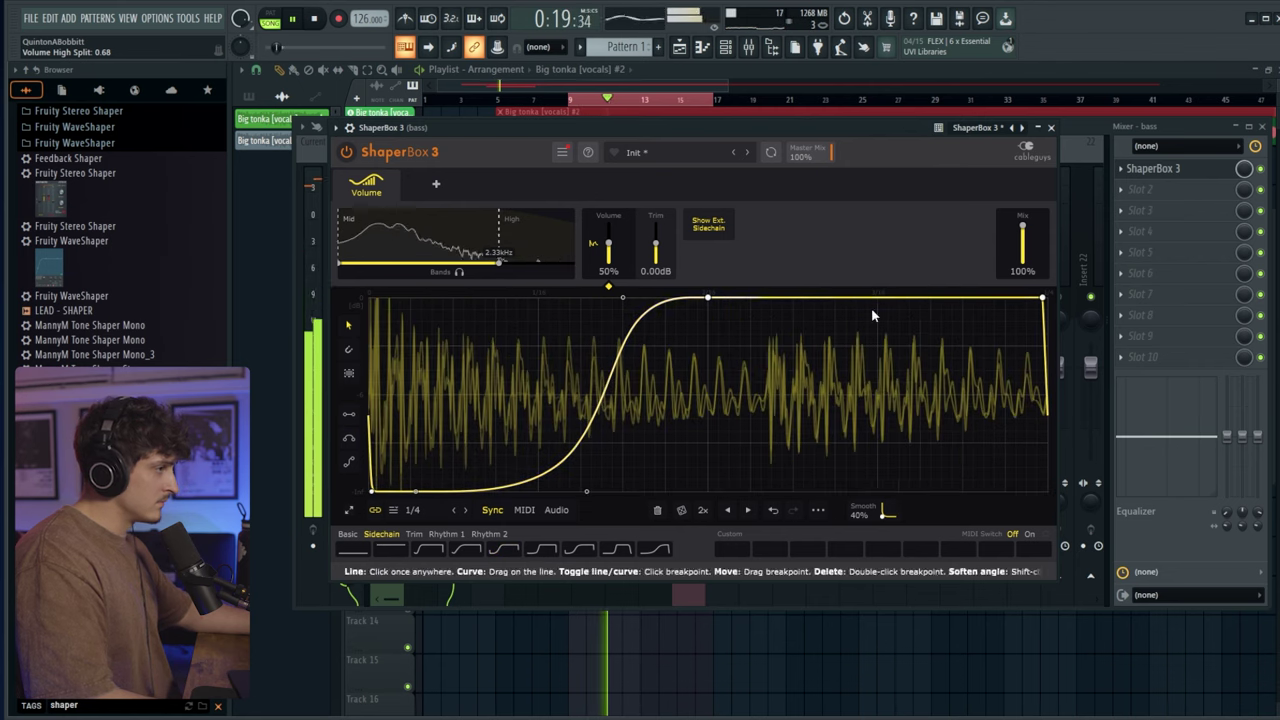
left_click(1051, 128)
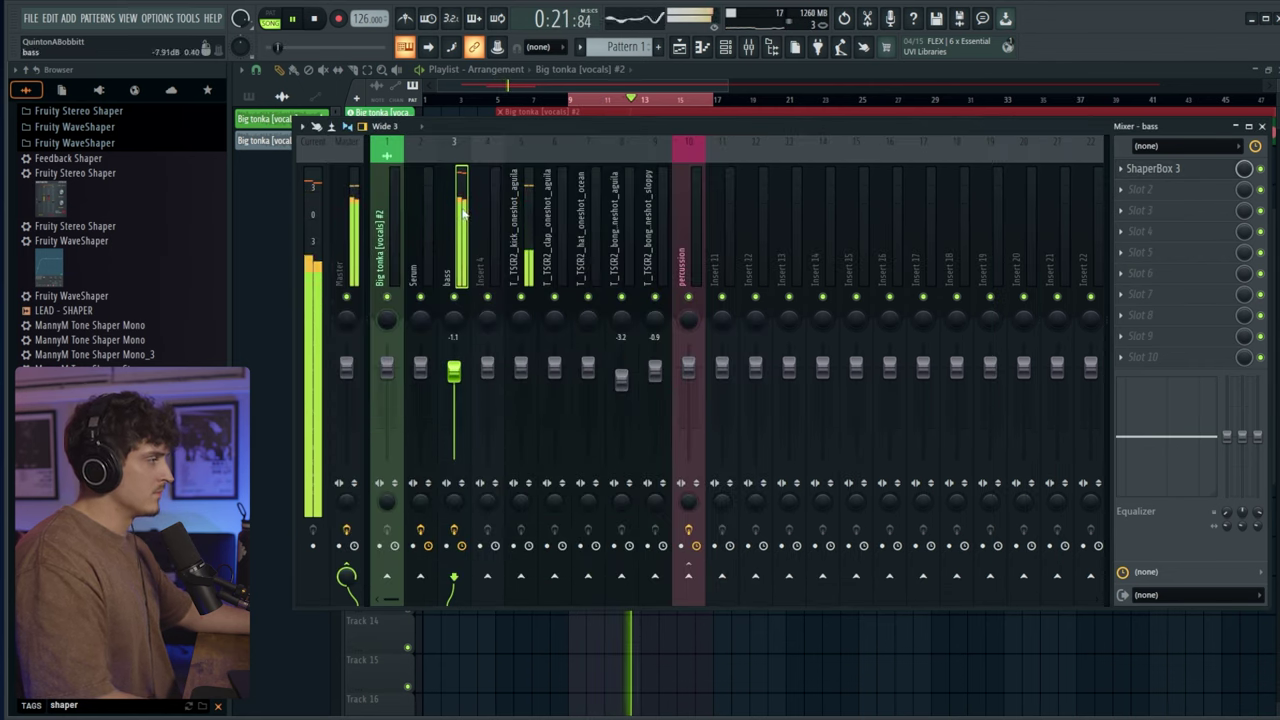
- Open the Serum #3 bass synth and adjust its sub oscillator's level and octave
left_click(726, 50)
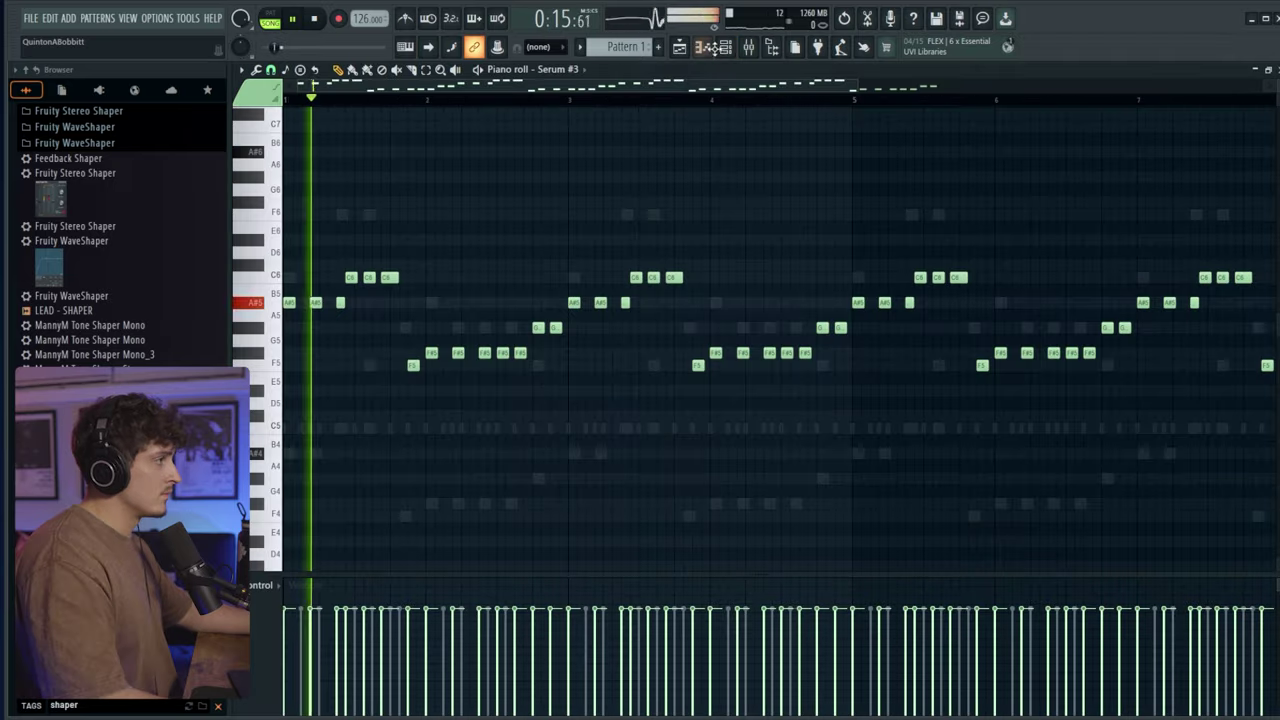
key("F6")
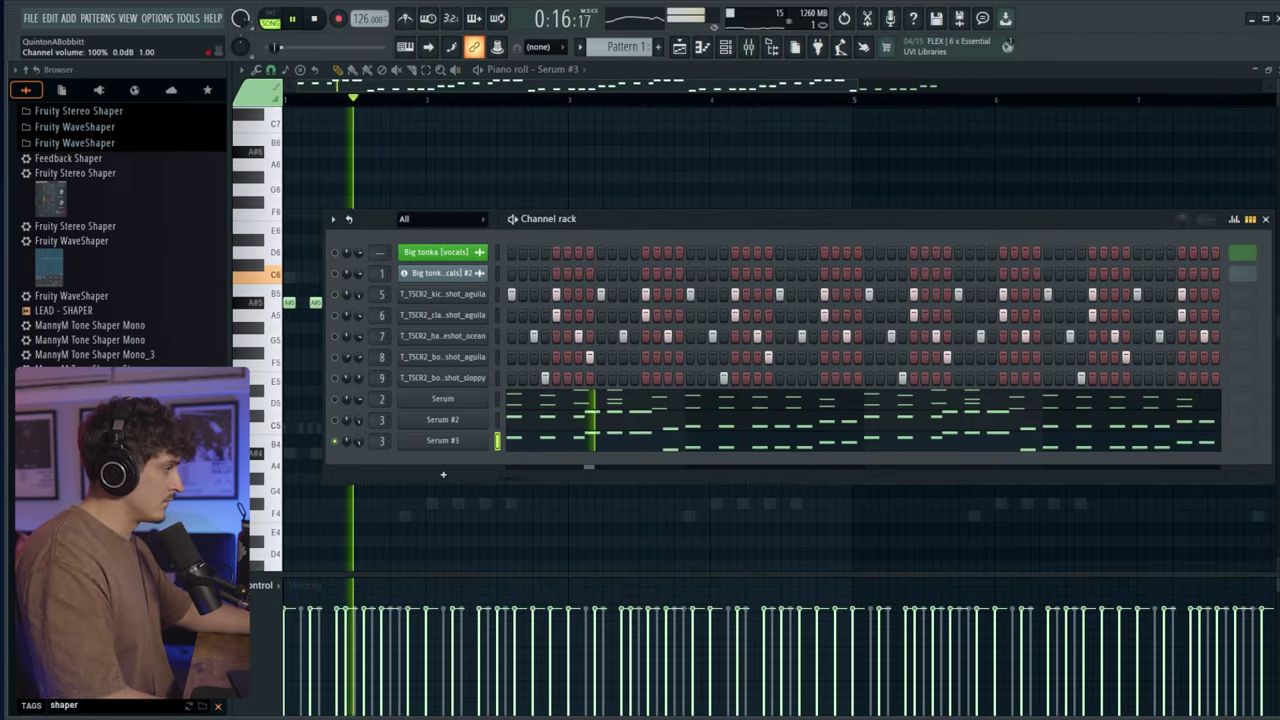
left_click(443, 442)
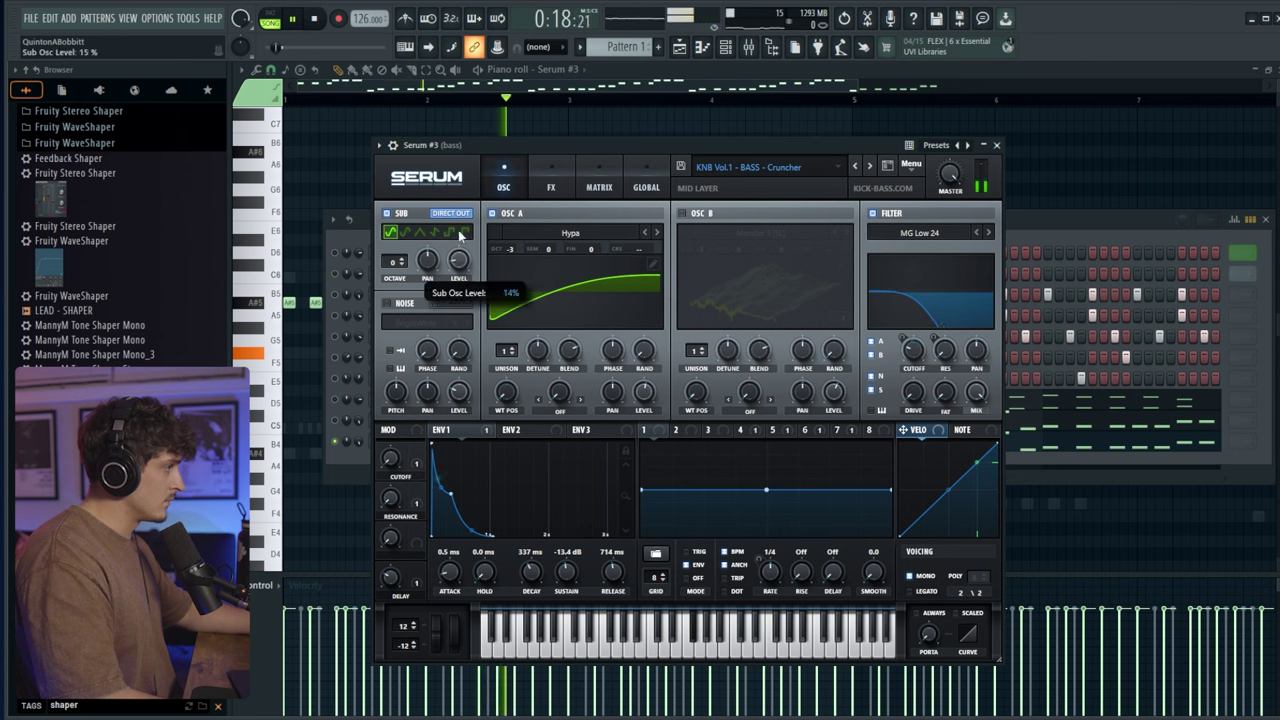
left_click(403, 268)
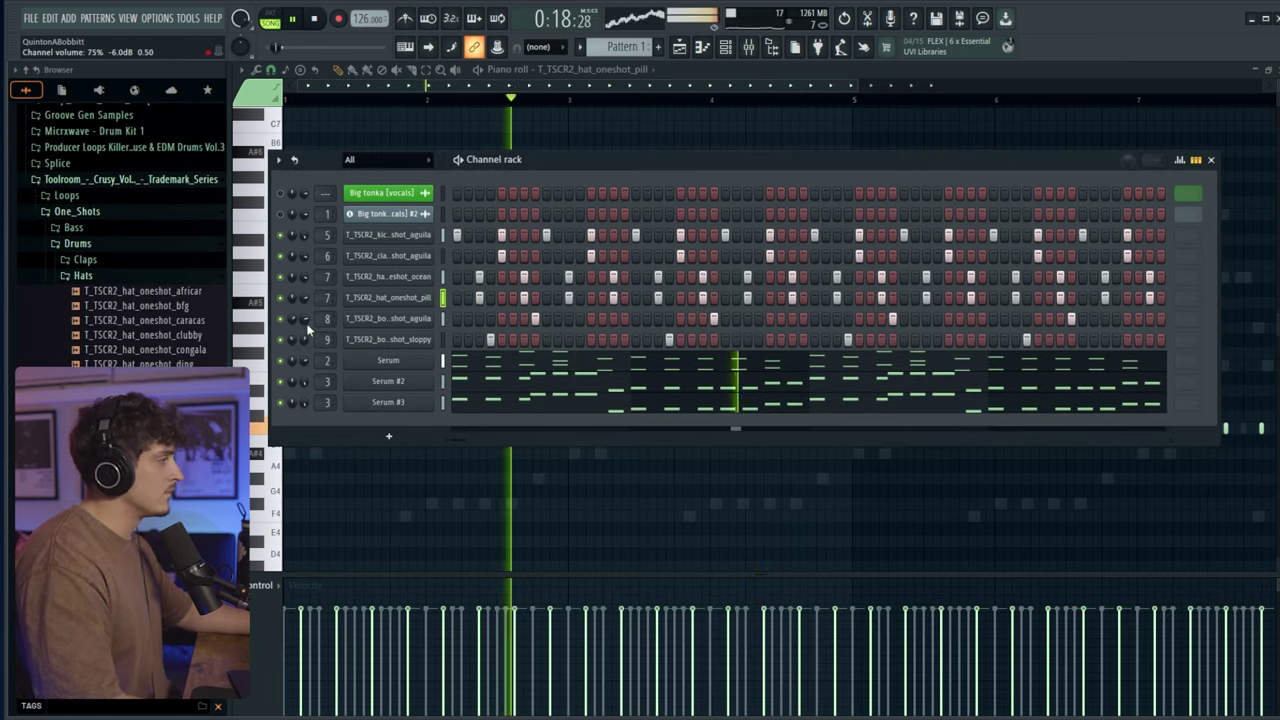
- Find T_TSCR2_126_perc_loop_acid_ext among the Toolroom pack's percussion loops and place it on Track 3 at bar 9
left_click(100, 276)
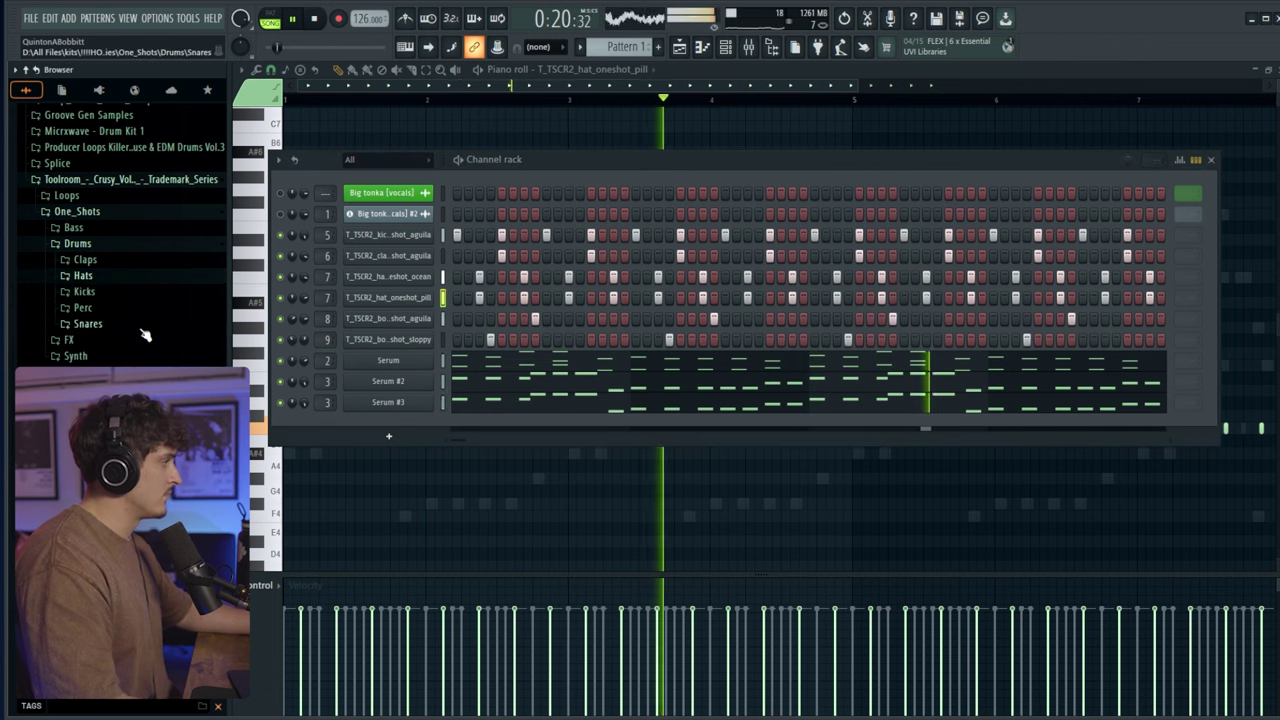
key("F5")
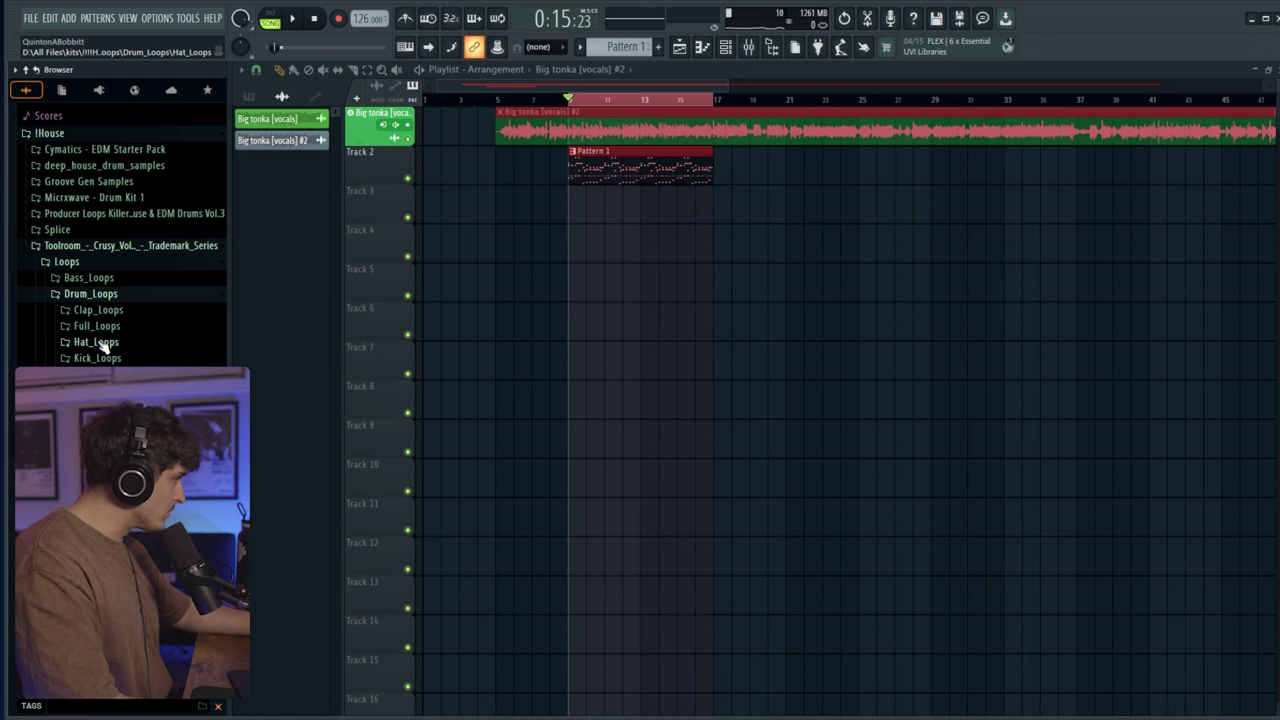
scroll(135, 315, "down", 3)
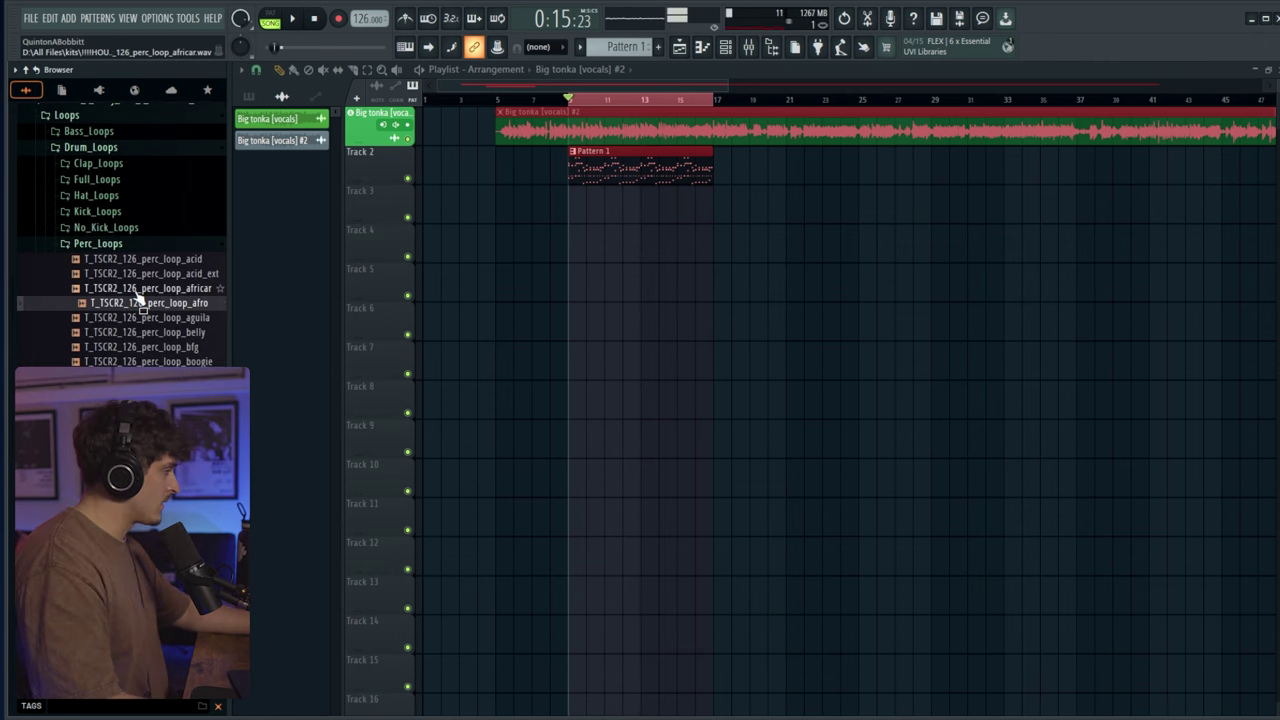
left_click_drag(150, 273, 586, 202)
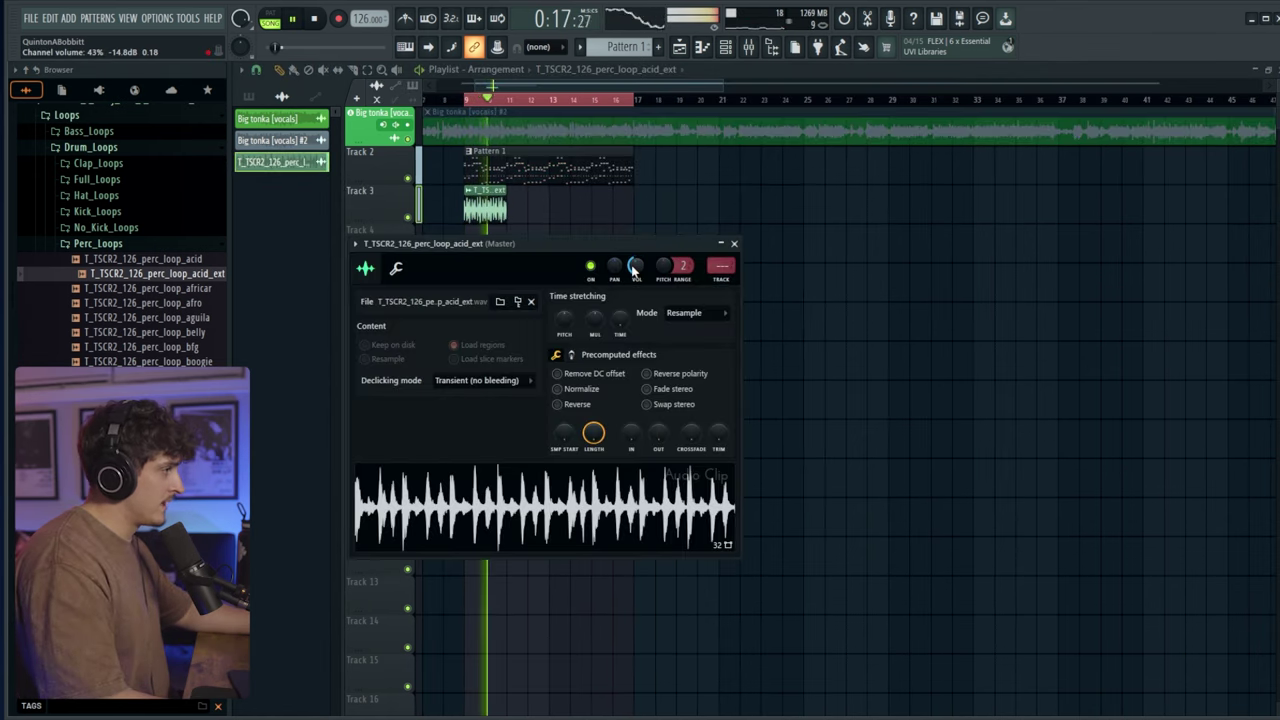
- Route the percussion loop to a free mixer track and move that track to position 9, beside the percussion bus
left_click(717, 285)
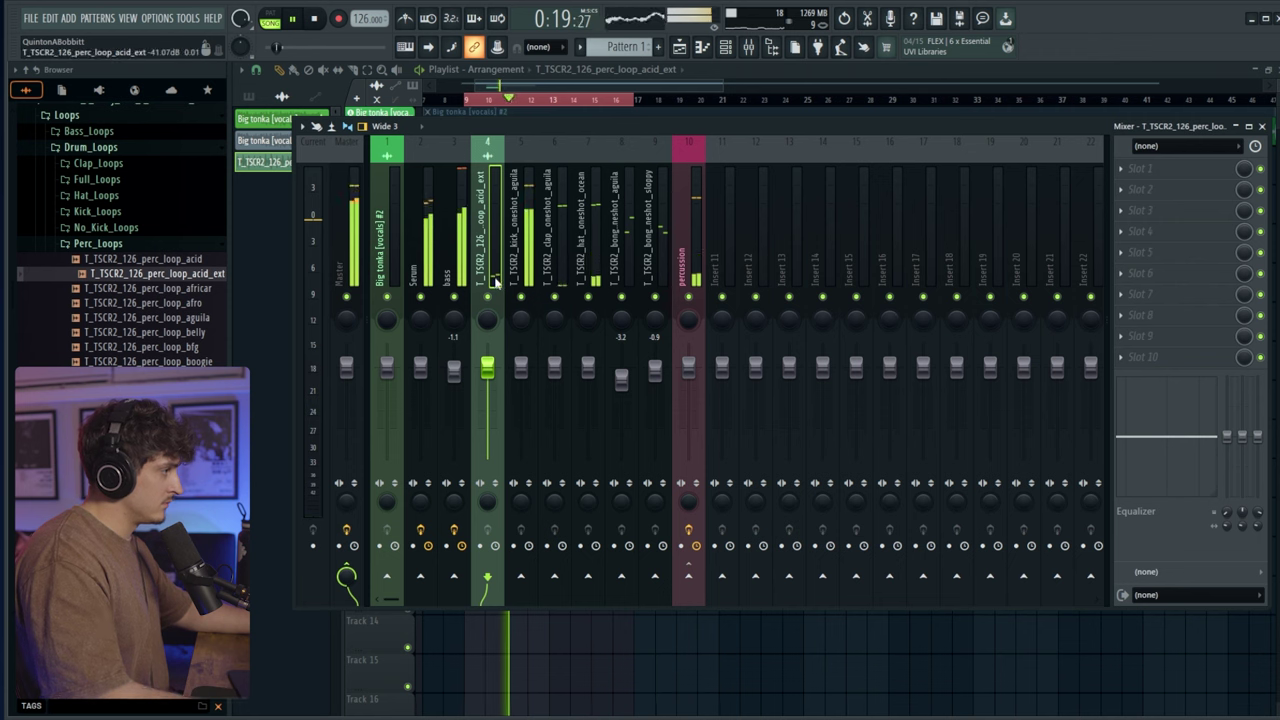
key("alt+Right")
key("alt+Right")
key("alt+Right")
key("alt+Right")
key("alt+Right")
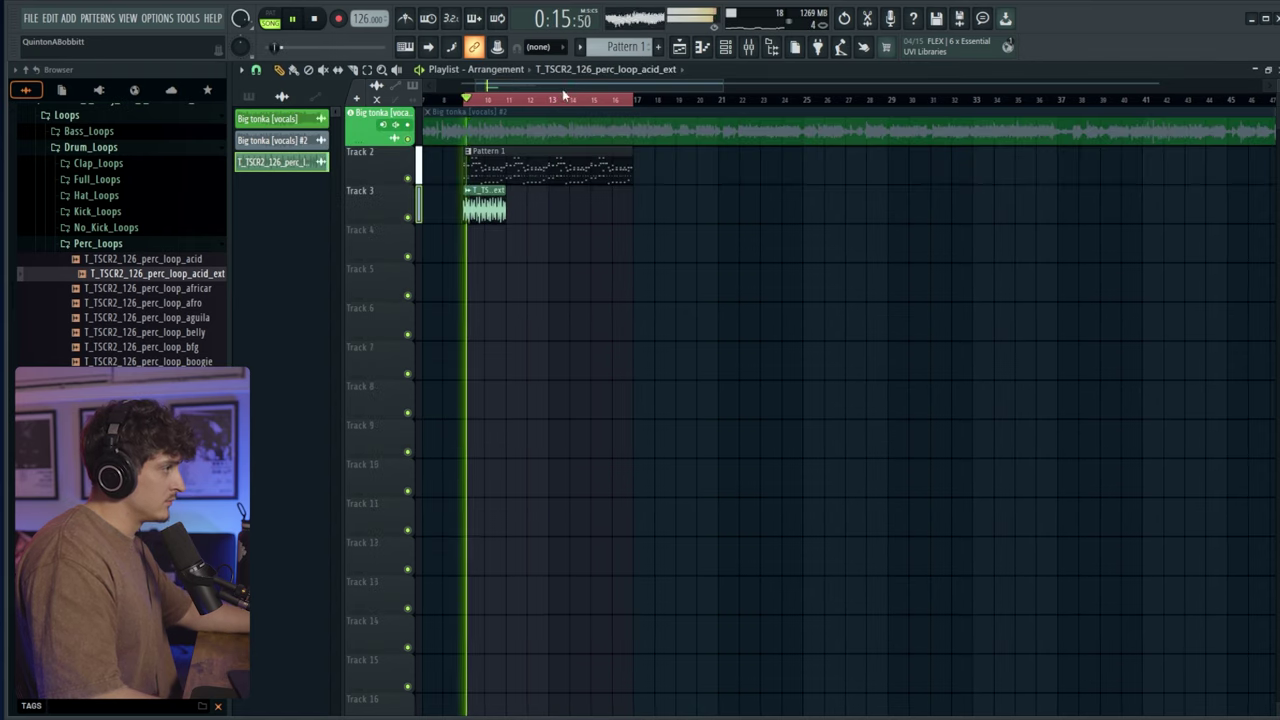
- Repeat the percussion loop on Track 3 so four copies fill bars 9 to 17, and bring up the mixer
left_click(485, 207)
key("ctrl+b")
left_click_drag(528, 207, 563, 207)
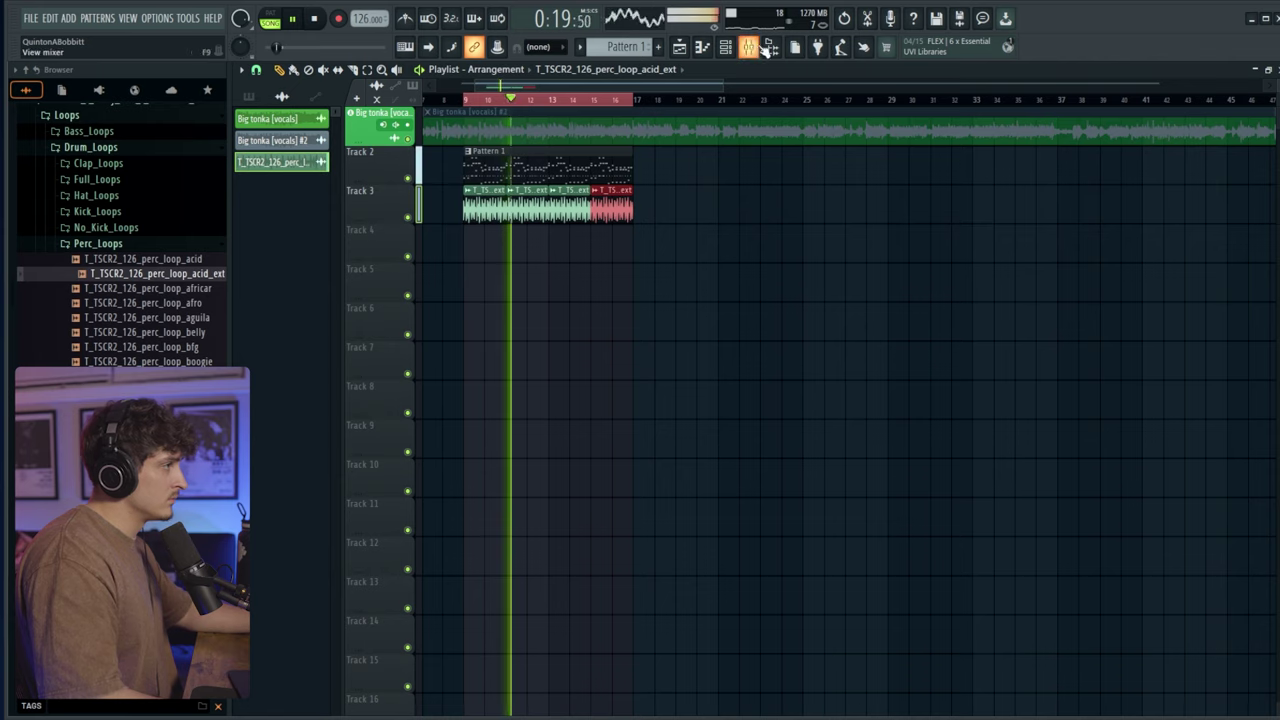
left_click(748, 47)
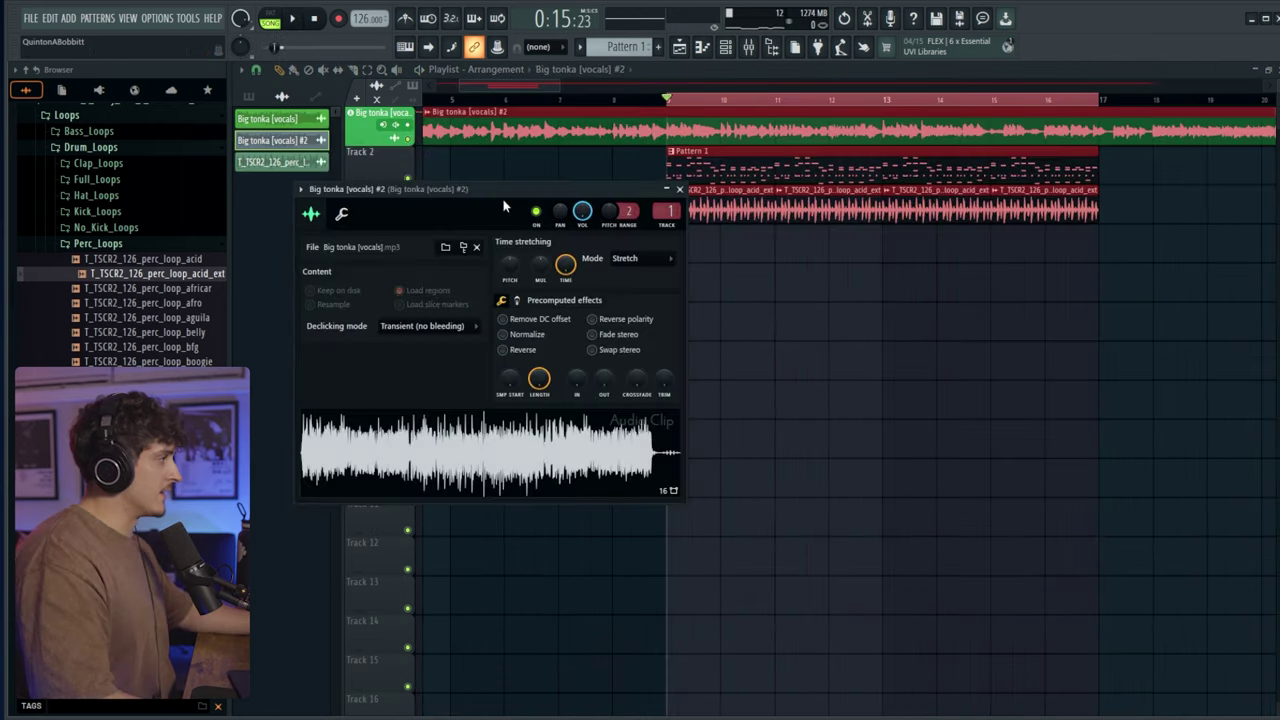
- Set the vocal clip's gain to 1.5 dB and the four percussion loop clips' gain to -1.9 dB
left_click(346, 215)
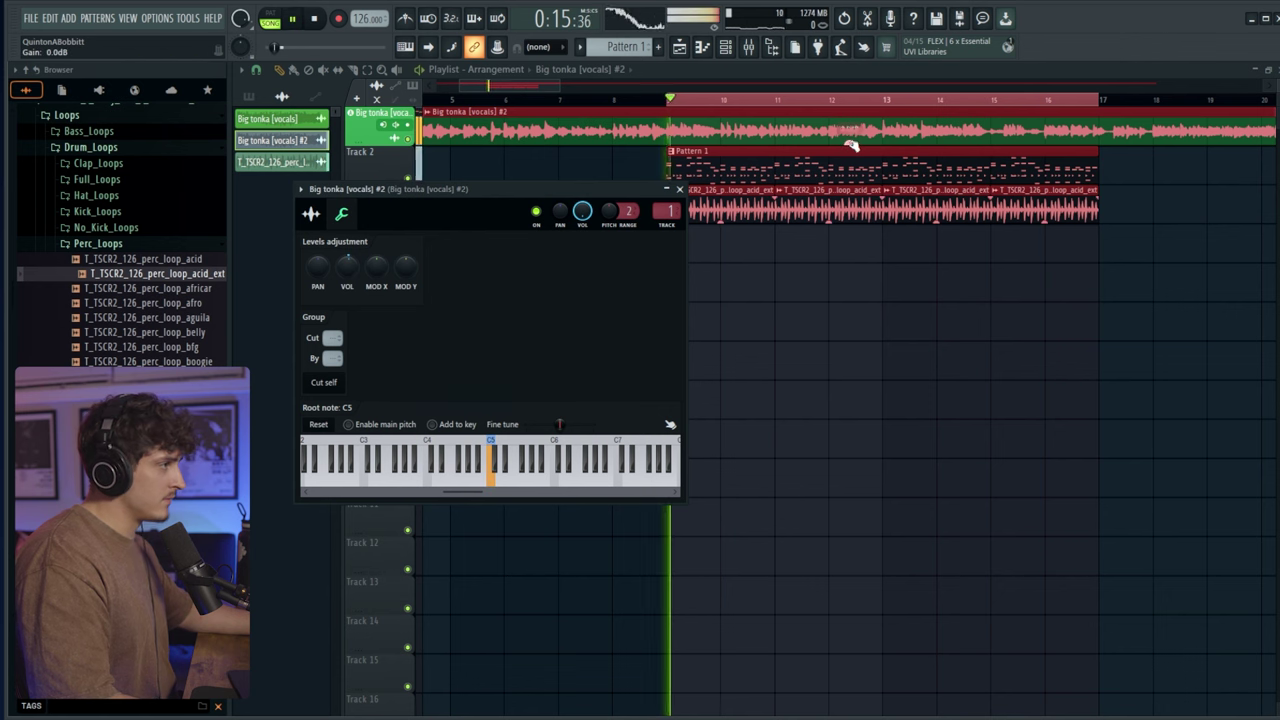
key("Escape")
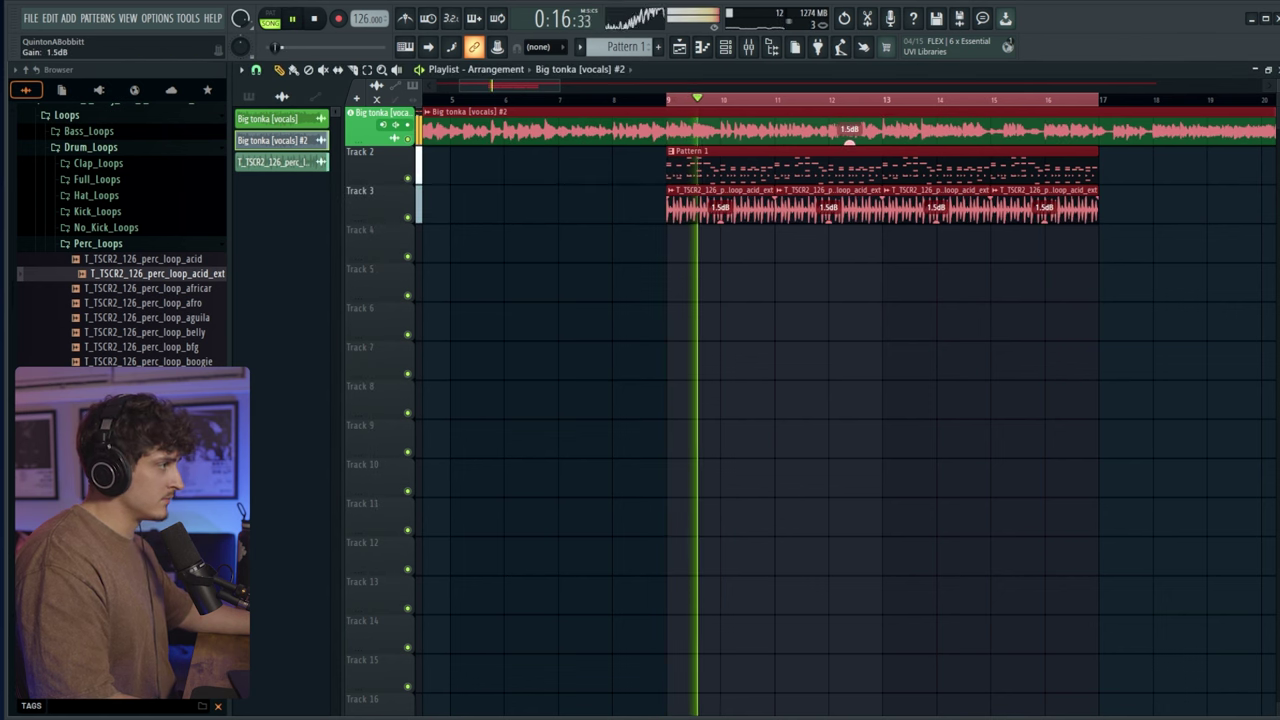
left_click(880, 357)
right_click(905, 360)
left_click_drag(672, 255, 1046, 223)
left_click(803, 274)
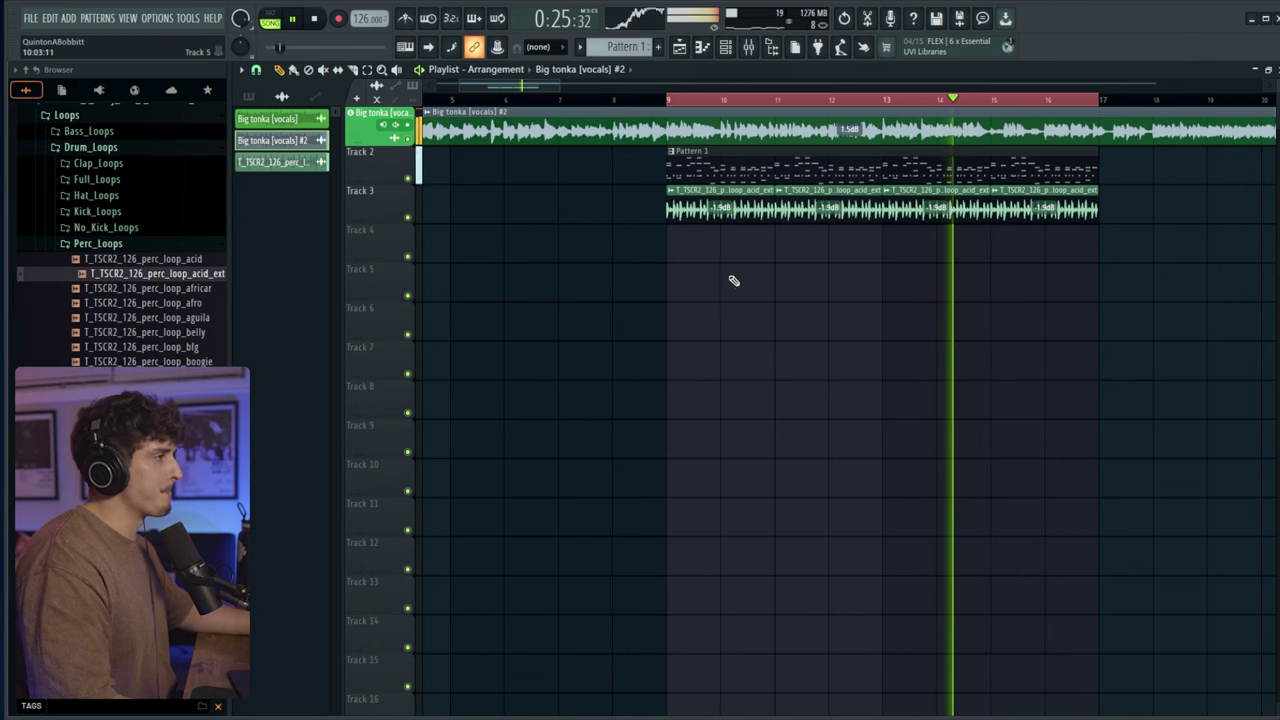
- Split Pattern 1 into one clip per channel and copy all drum, Serum and loop clips to bars 1 to 8
scroll(690, 101, "down", 1)
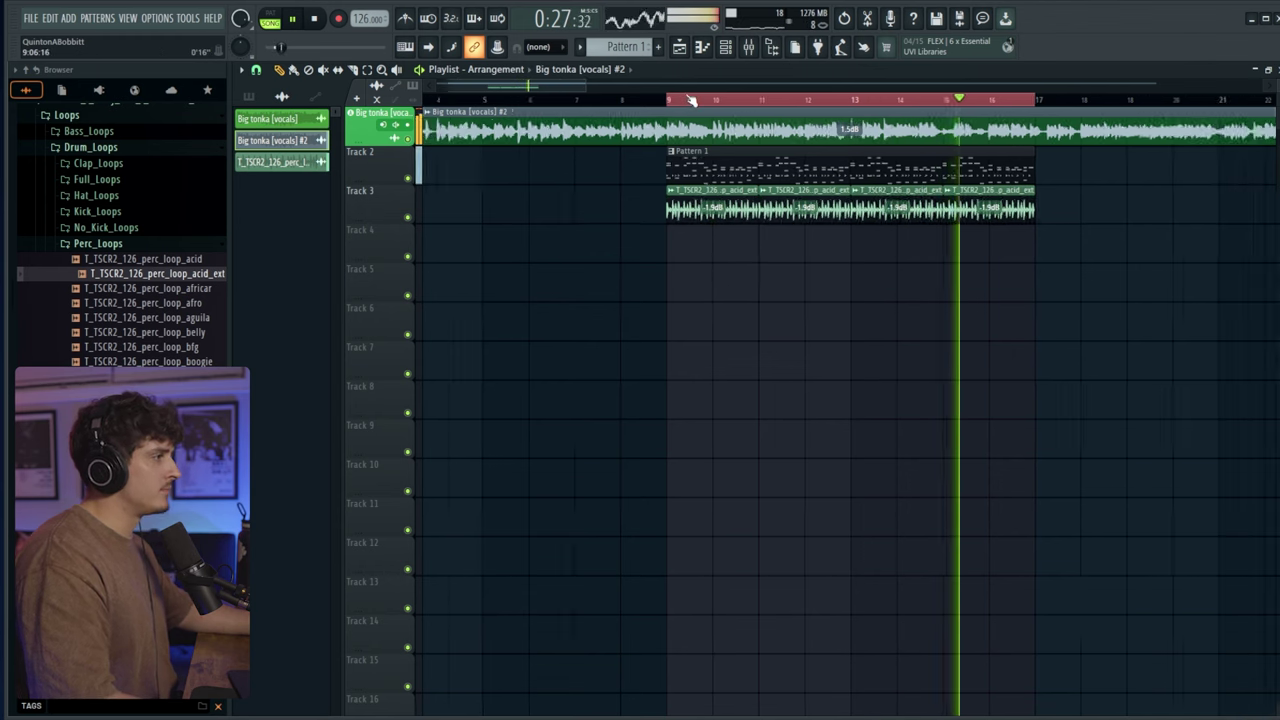
scroll(690, 101, "down", 1)
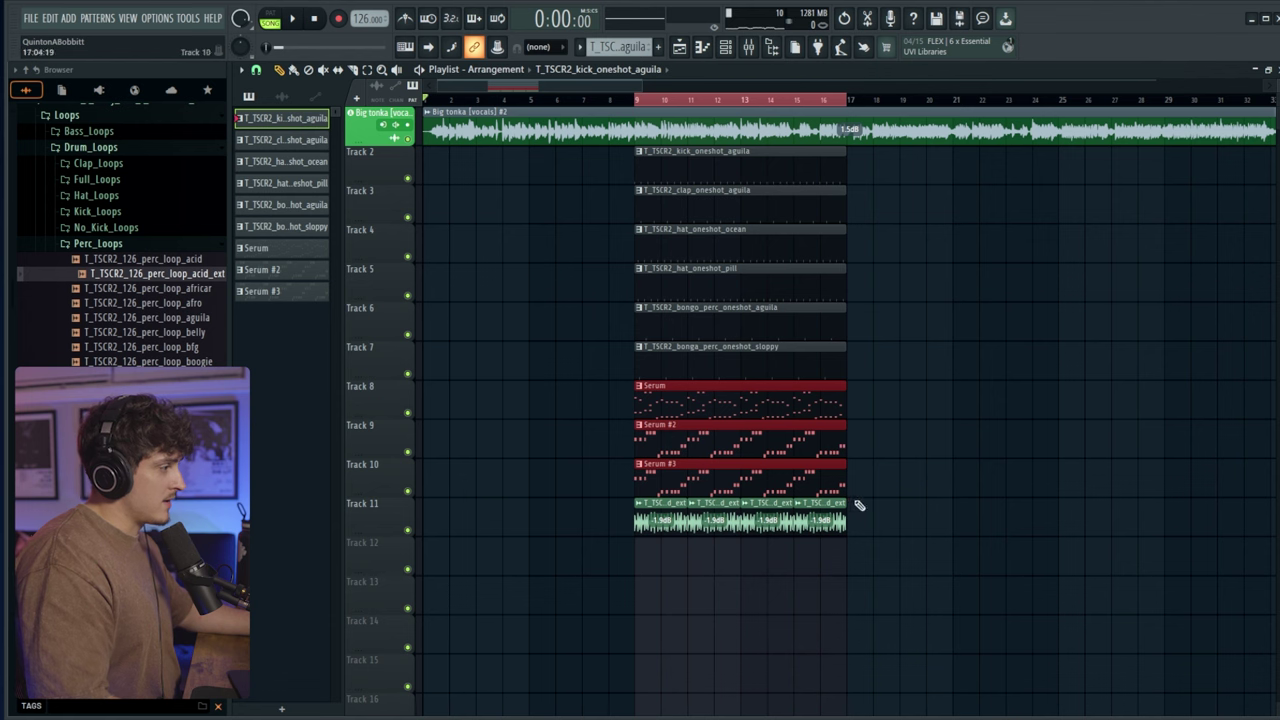
left_click_drag(956, 612, 486, 189)
left_click_drag(686, 180, 372, 174)
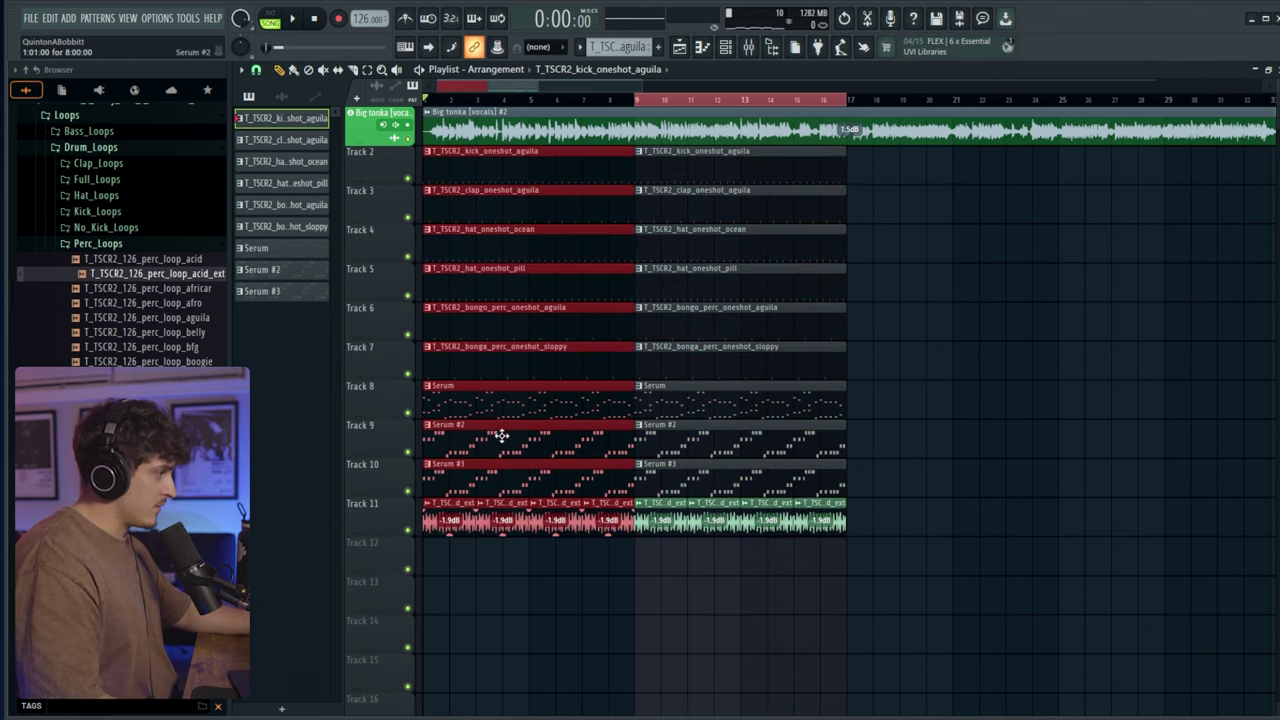
- Delete the Serum #2, Serum #3 and kick clips from the first eight bars and play the arrangement from the start
right_click(509, 440)
right_click(472, 481)
left_click(450, 100)
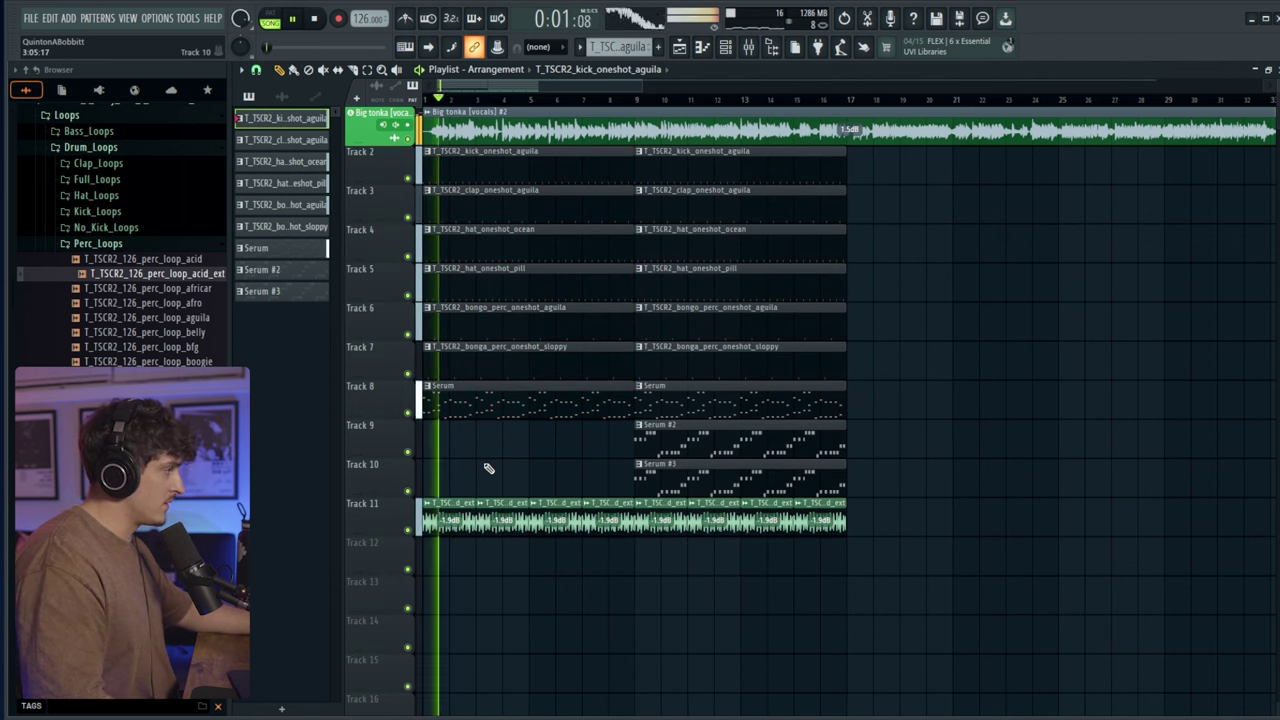
right_click(466, 168)
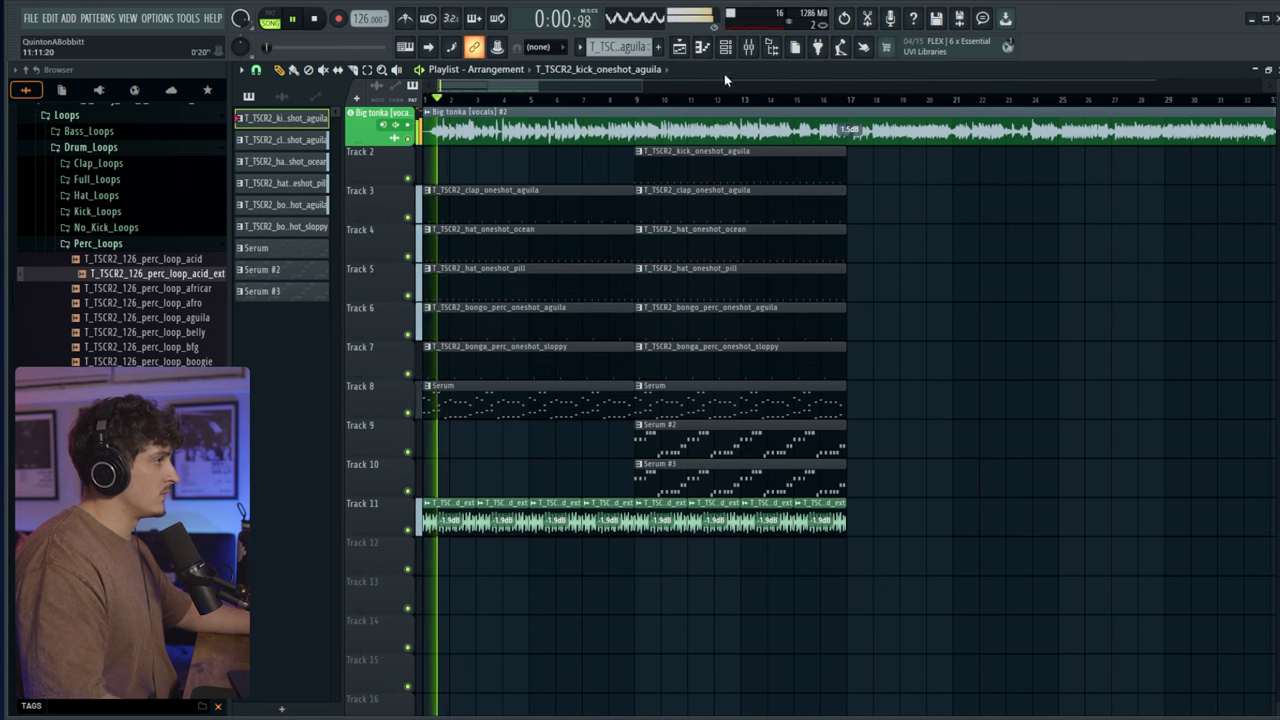
- Select the Big tonka vocals and Serum mixer tracks together and route both into mixer track 11
left_click(748, 48)
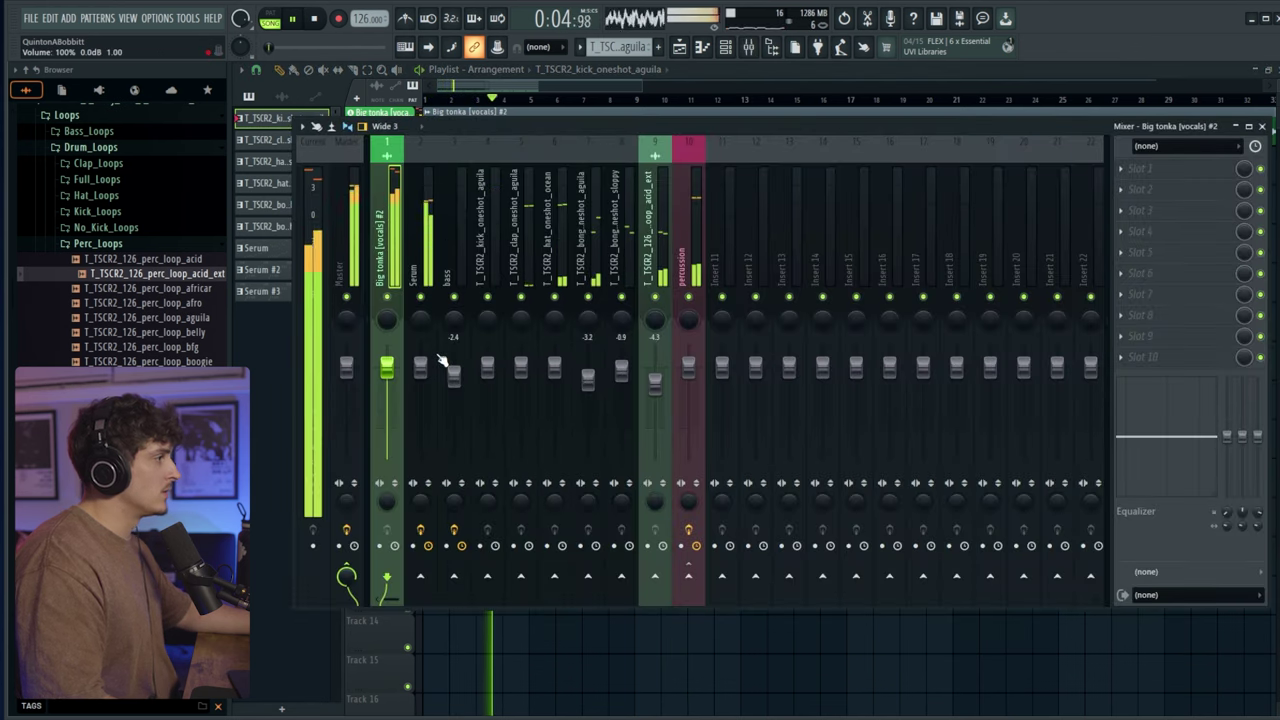
left_click(425, 265)
left_click(690, 270)
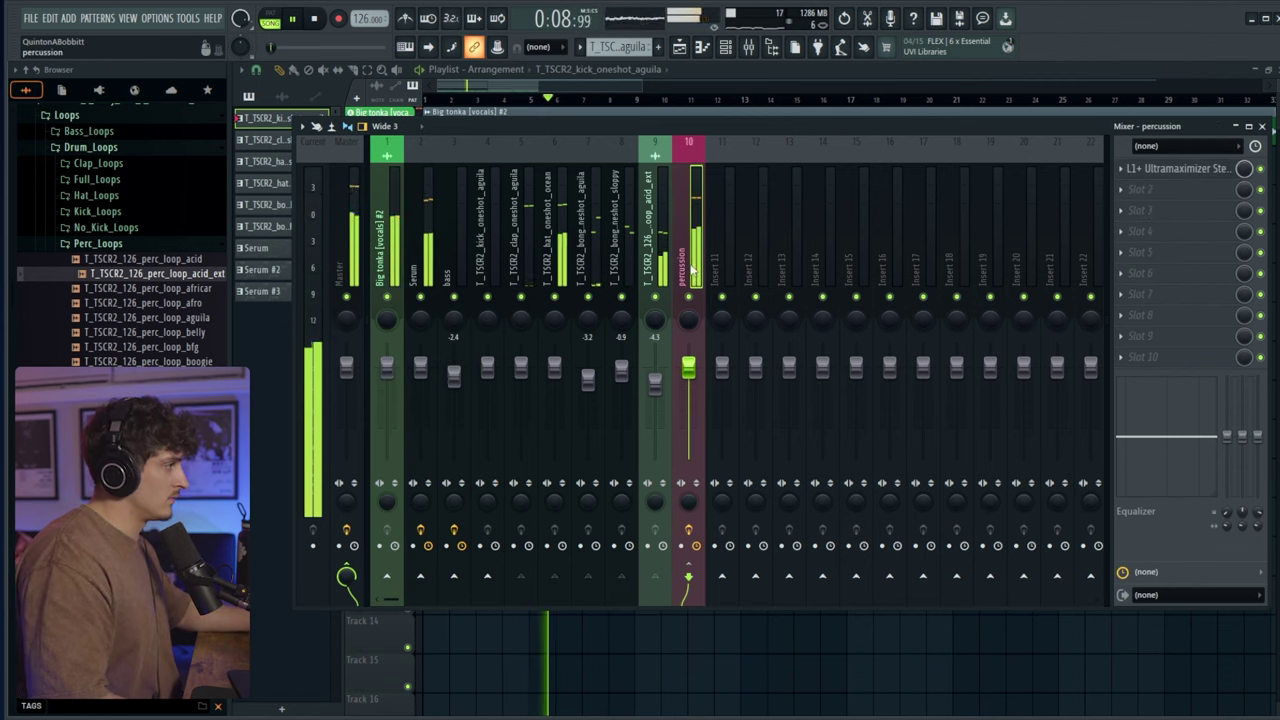
left_click(426, 268)
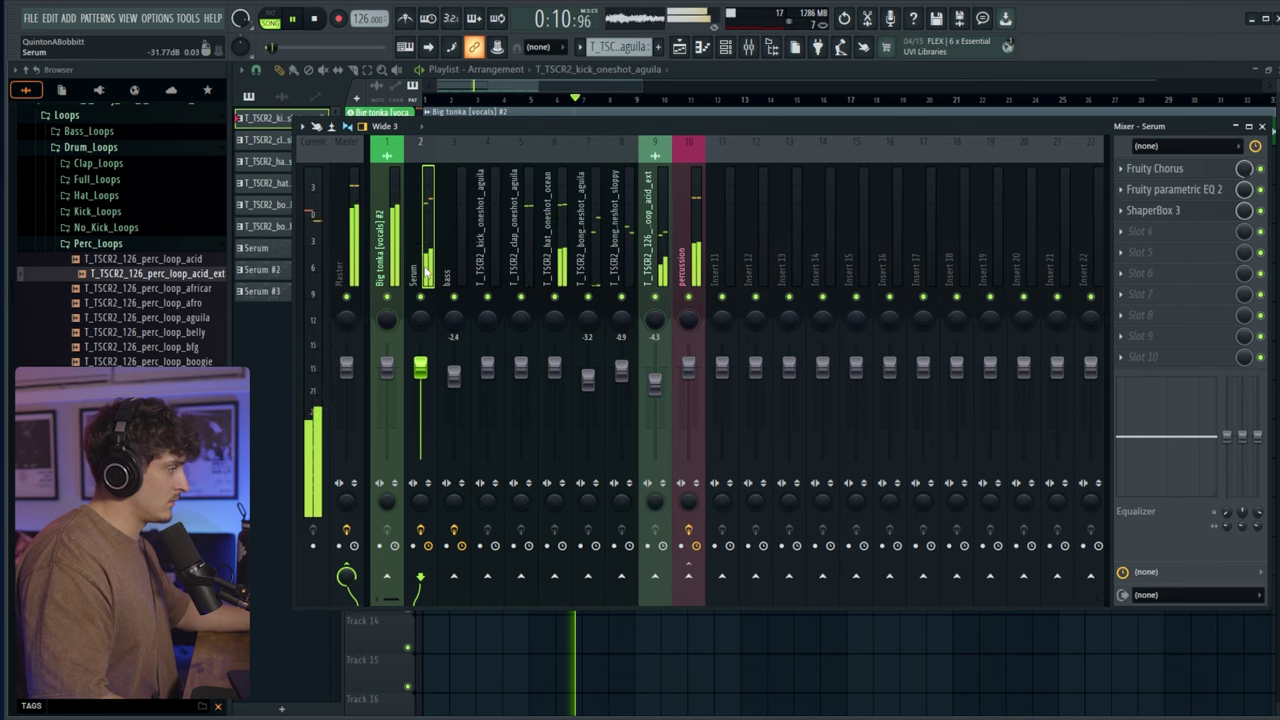
double_click(394, 255)
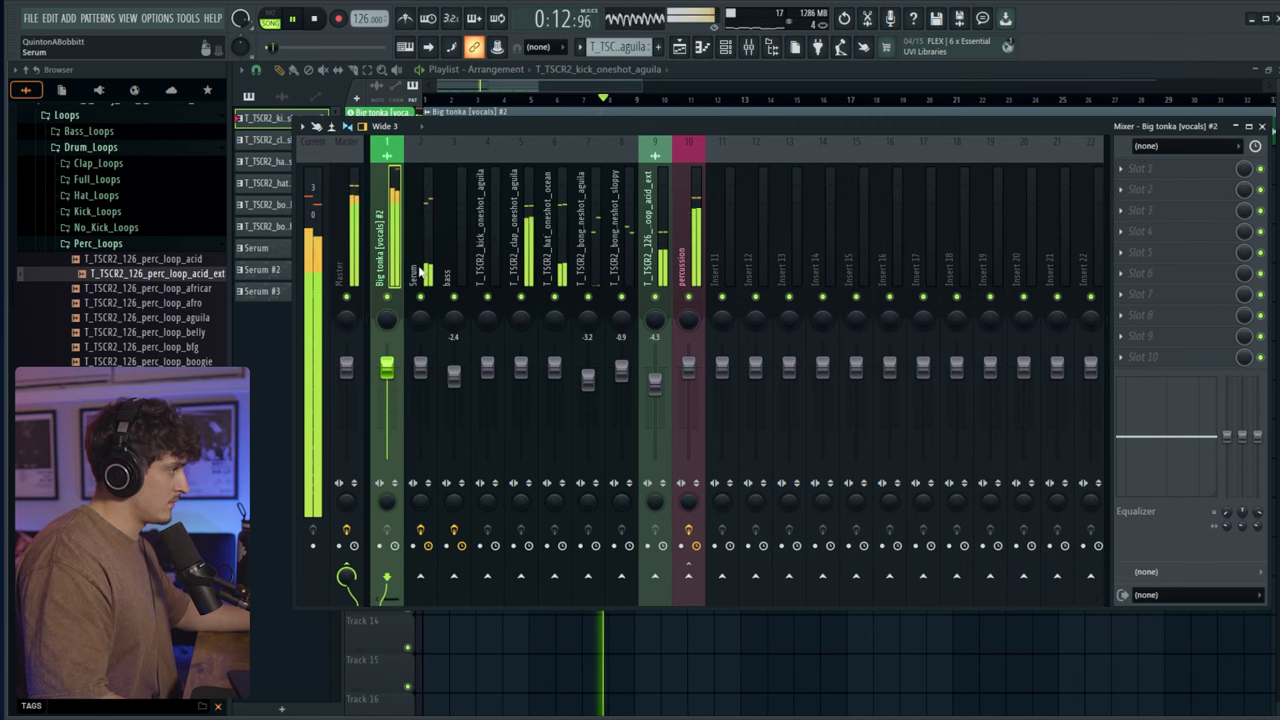
left_click(424, 266)
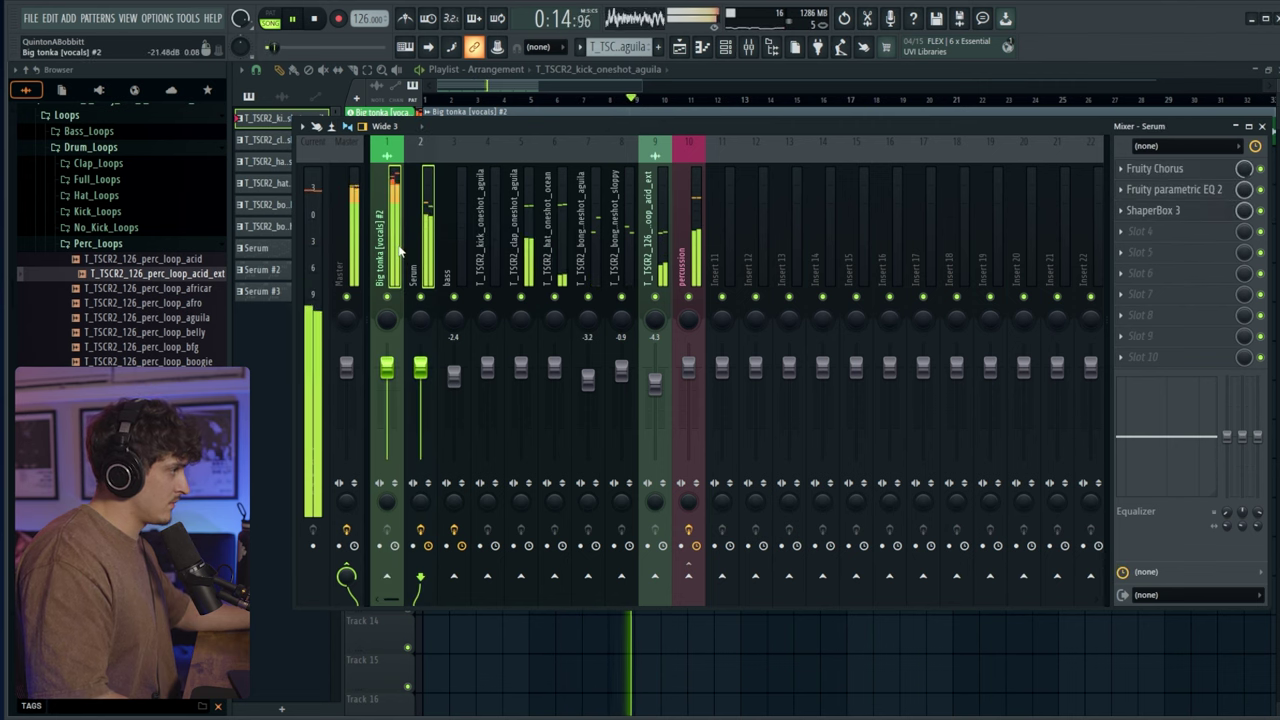
left_click(722, 577)
- Rename mixer track 11 as reverb bus and load ValhallaVintageVerb in its first effect slot
left_click(728, 245)
double_click(738, 246)
type("reverb bus")
key("Return")
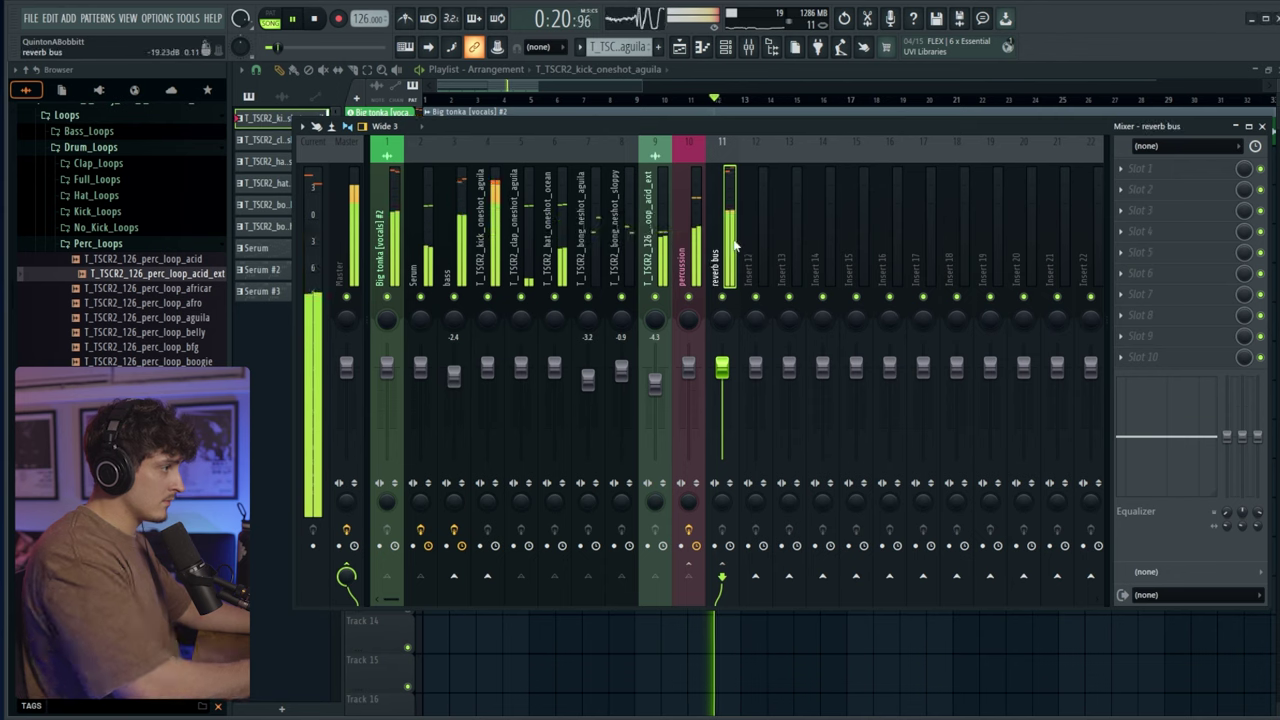
left_click(1145, 168)
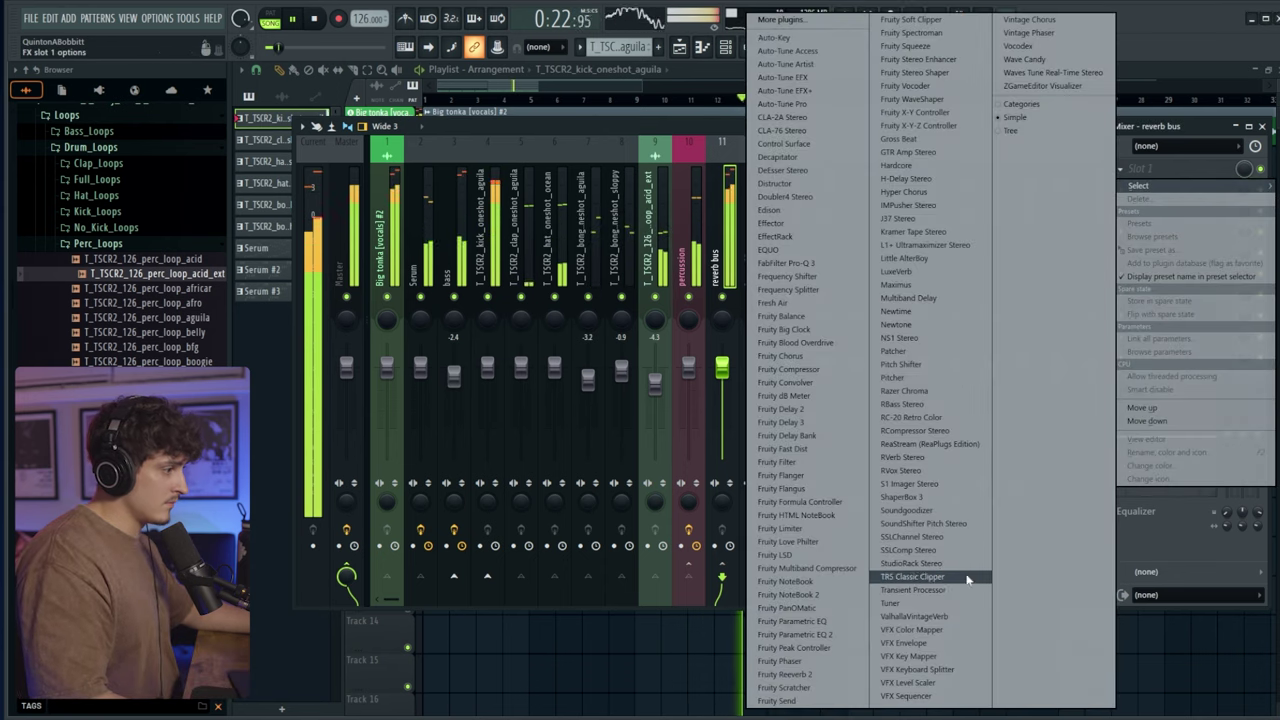
left_click(914, 616)
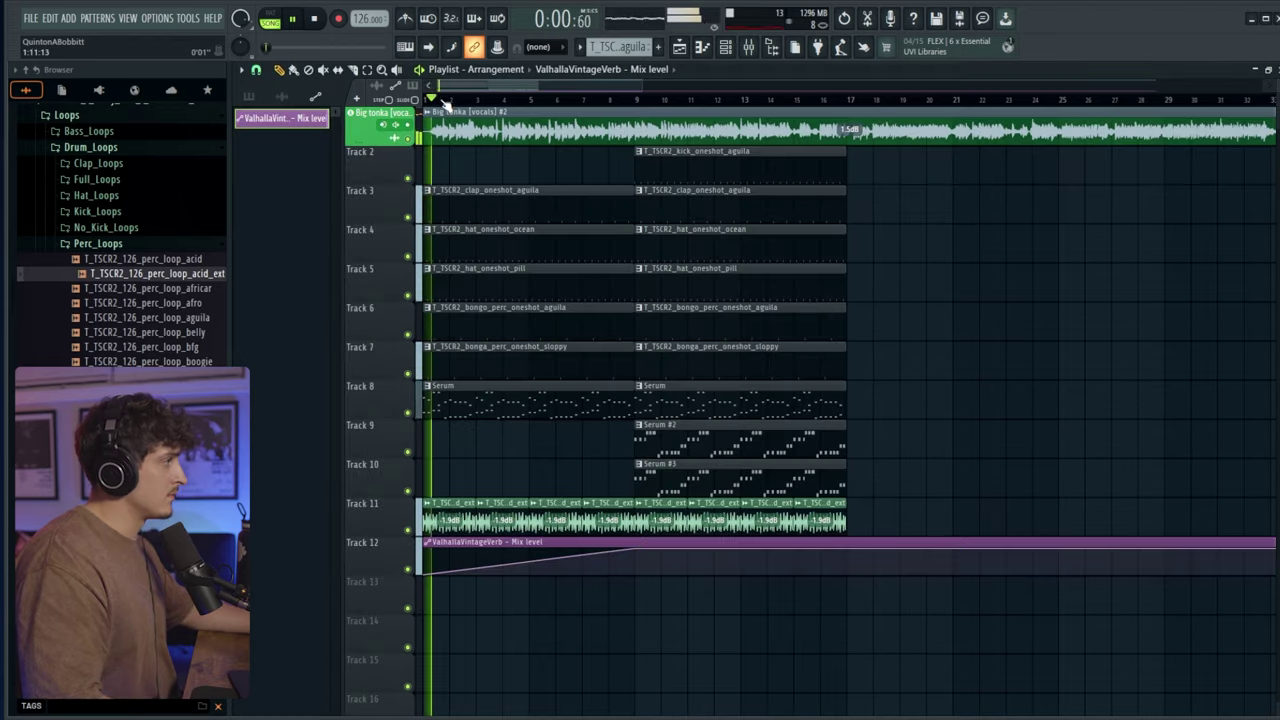
- Shape the ValhallaVintageVerb mix-level automation on Track 12 into a curved rise from bar 1 to bar 9
scroll(446, 105, "up", 3)
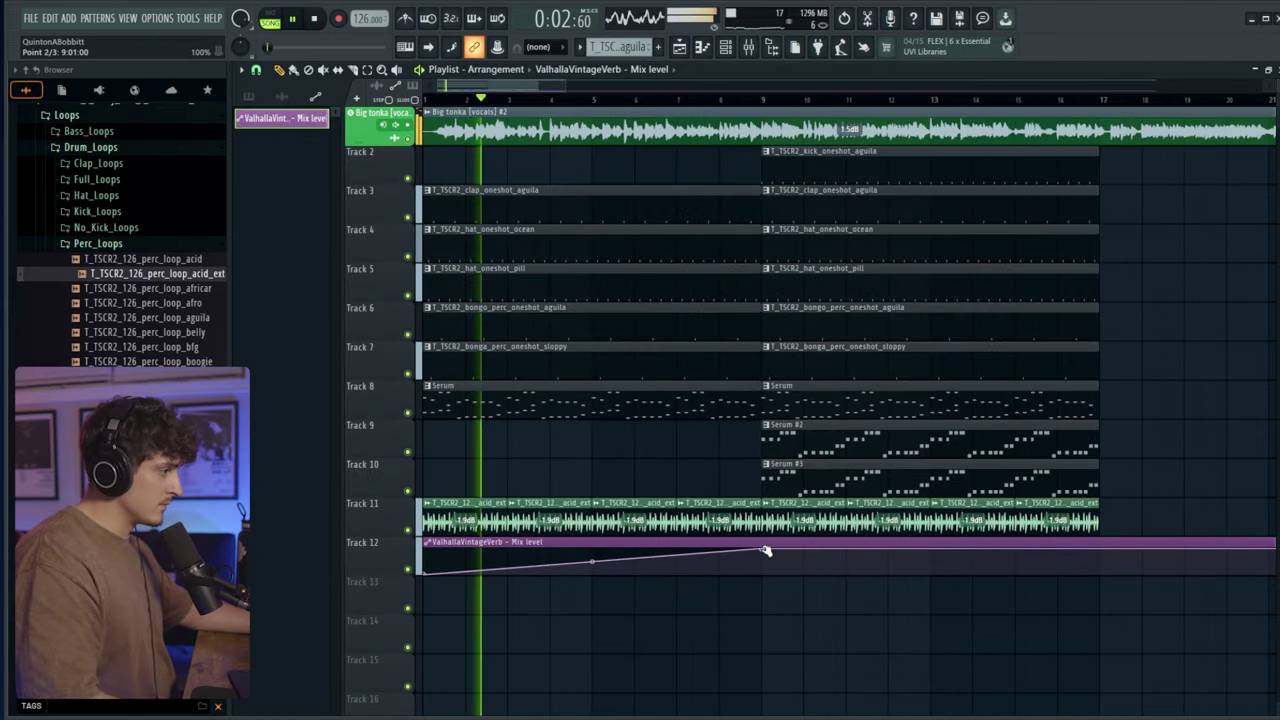
left_click_drag(592, 562, 592, 578)
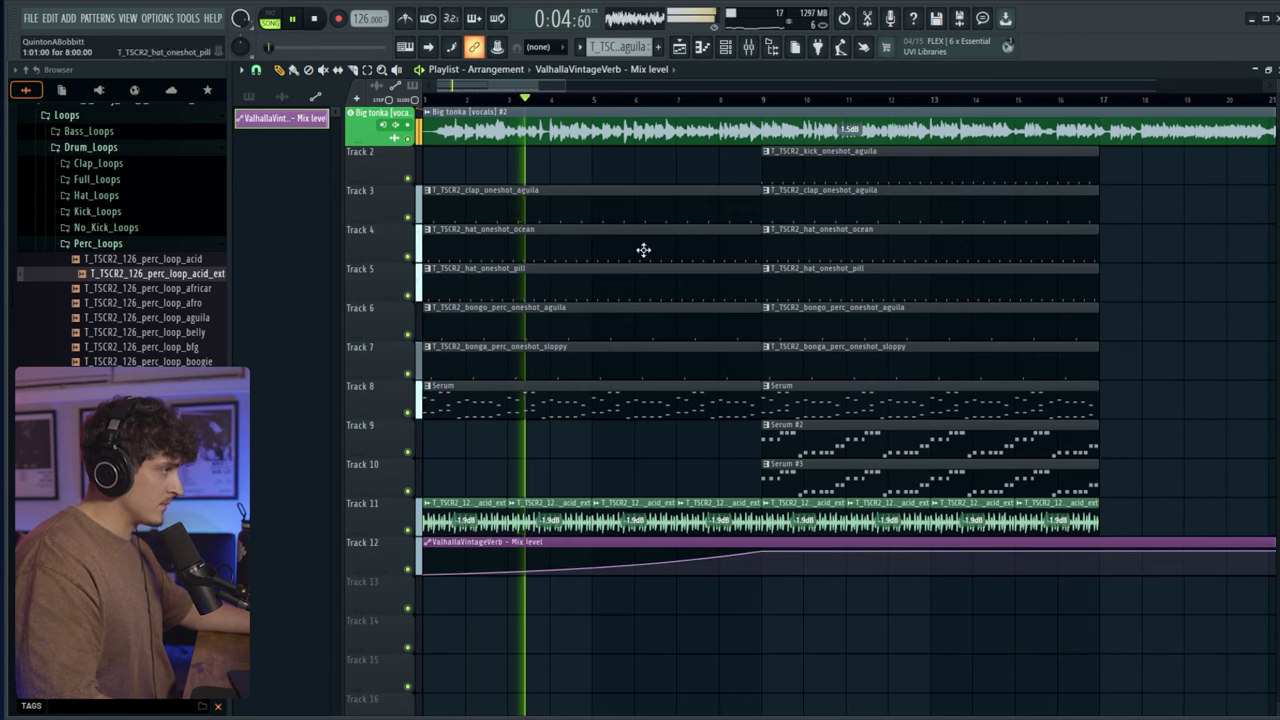
- Reshape the Track 12 reverb mix-level automation so its rise peaks at bar 8 and drops steeply to zero just after it
scroll(651, 103, "up", 2)
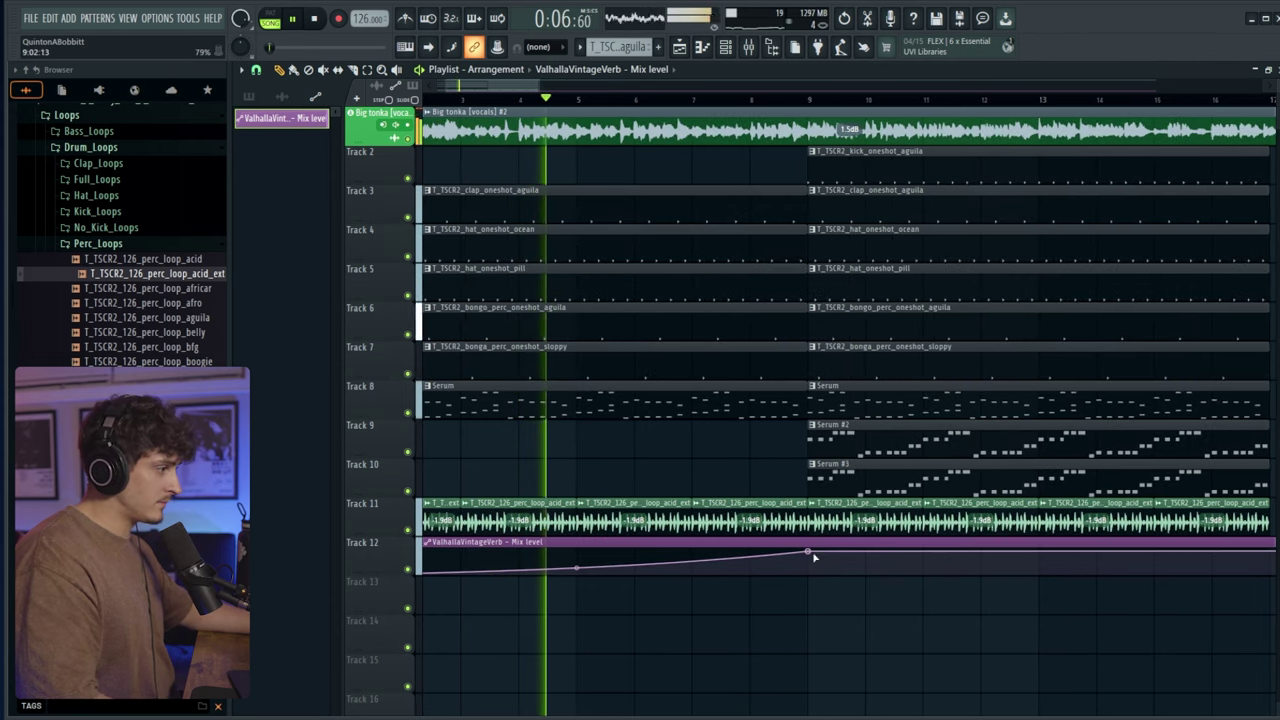
right_click(750, 553)
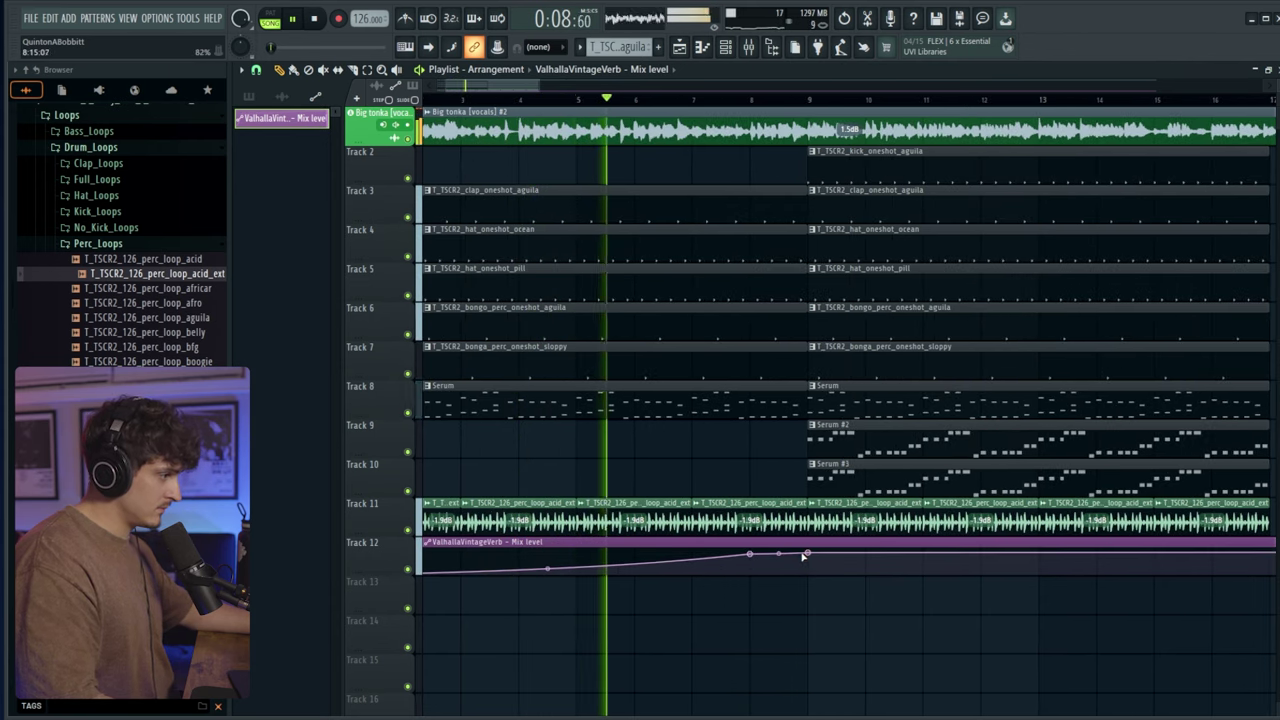
left_click_drag(807, 556, 751, 572)
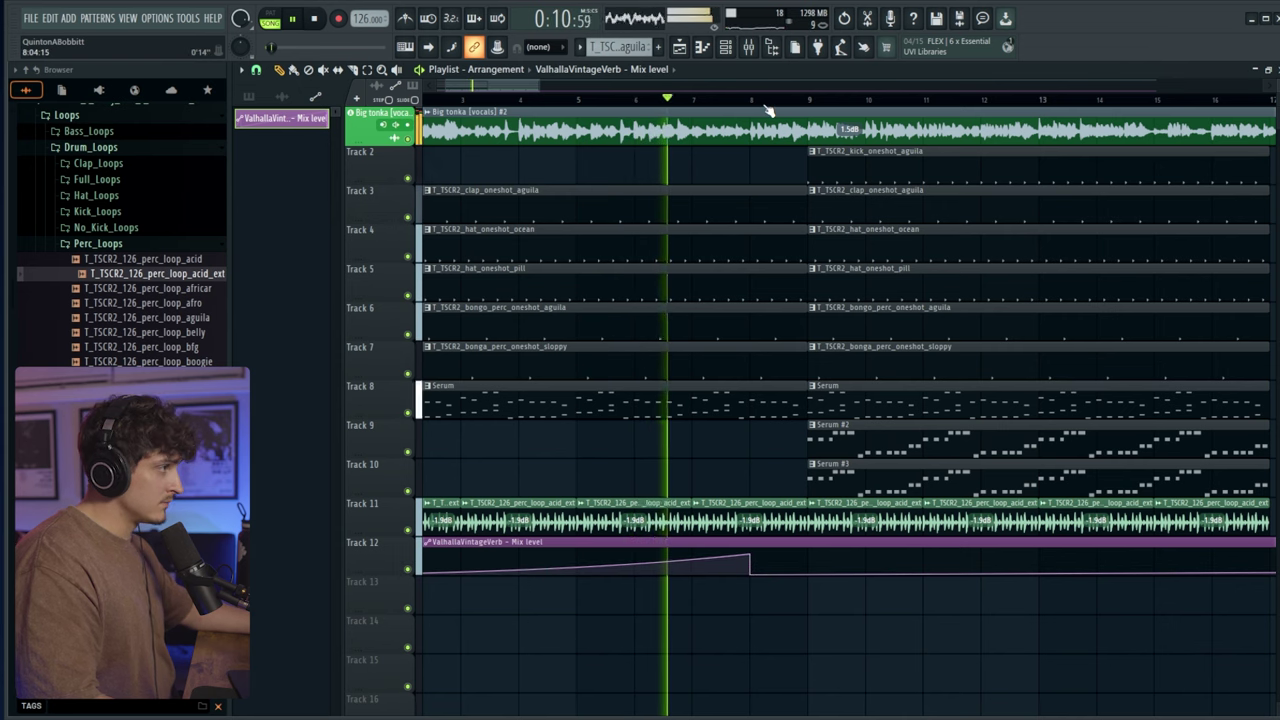
scroll(767, 110, "up", 4)
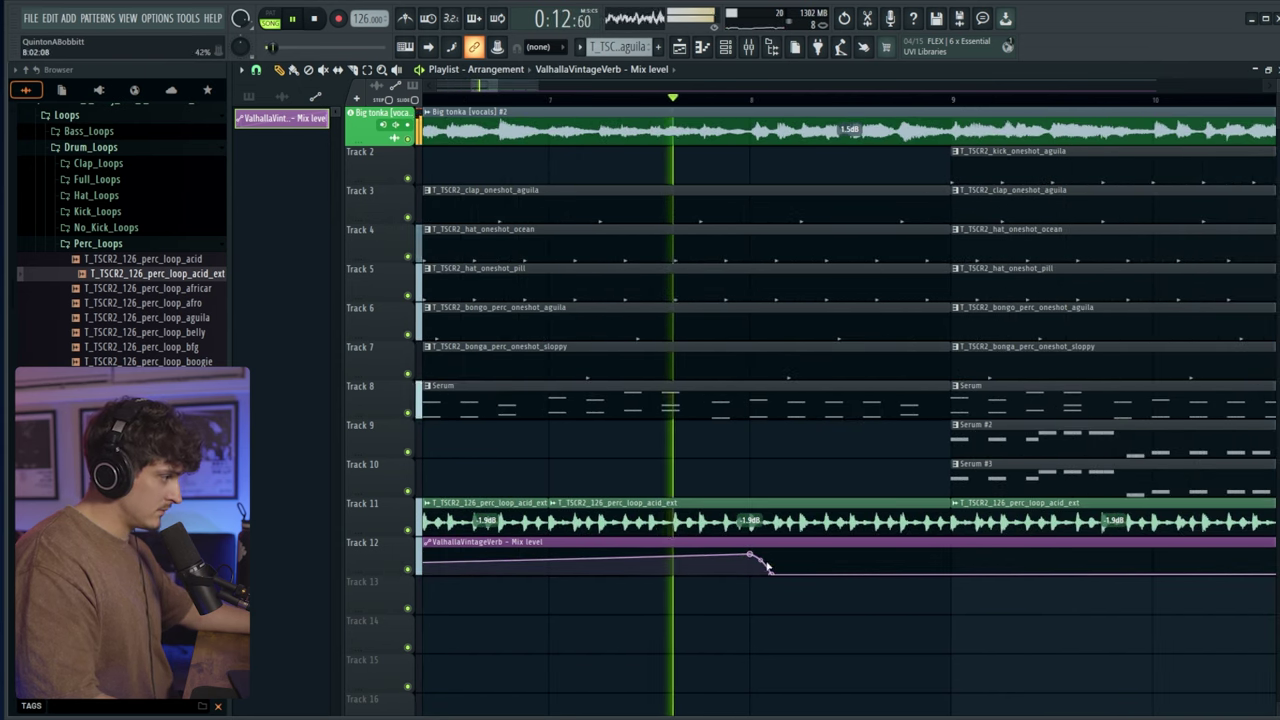
scroll(612, 104, "down", 2)
scroll(612, 104, "down", 1)
scroll(530, 100, "down", 2)
scroll(514, 100, "up", 2)
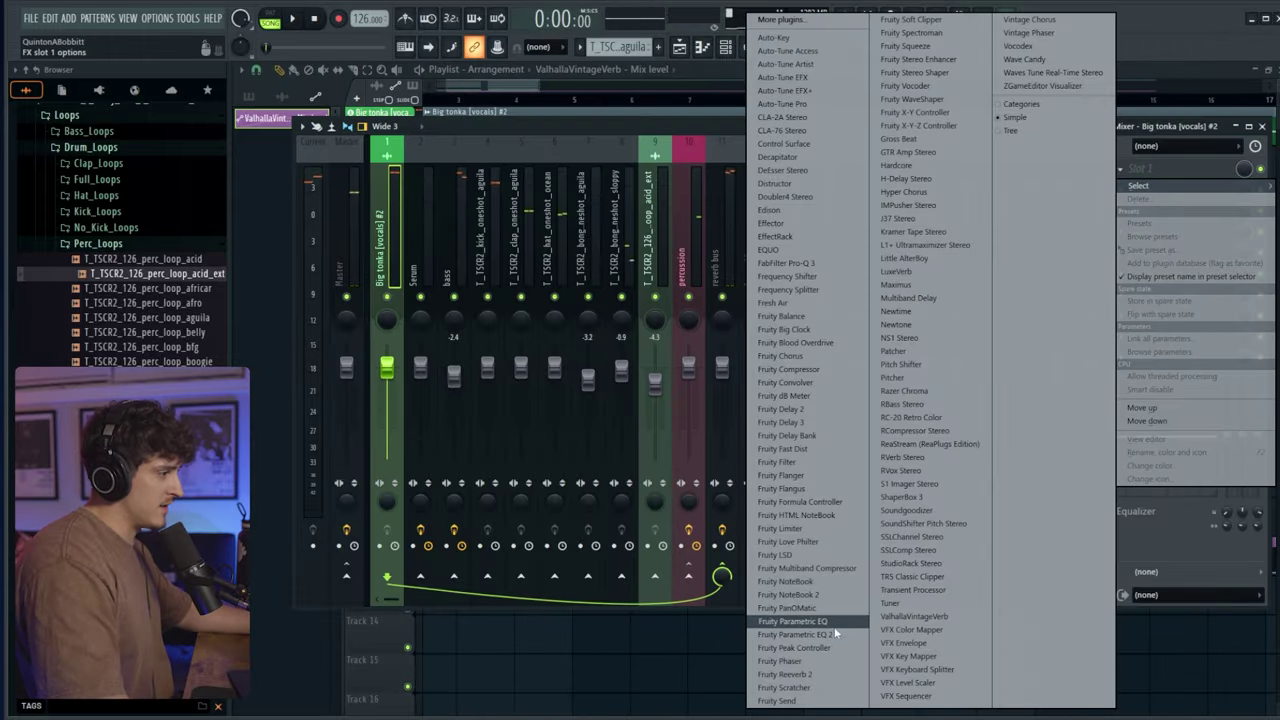
- Load Fruity Parametric EQ 2 on the Big tonka vocals mixer track and cut the low frequencies with its first band
left_click(830, 634)
left_click_drag(412, 361, 449, 409)
key("space")
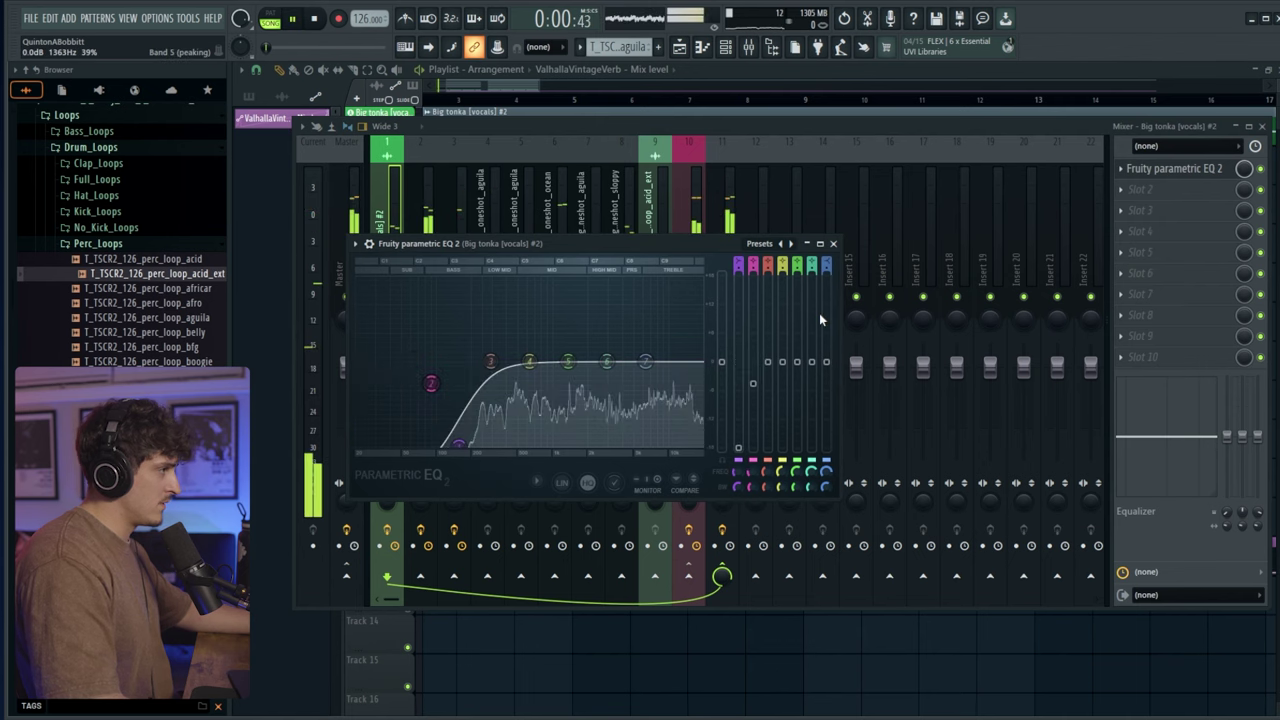
left_click(833, 243)
- Play the transition into bar 9 and solo the bass mixer track
left_click(790, 100)
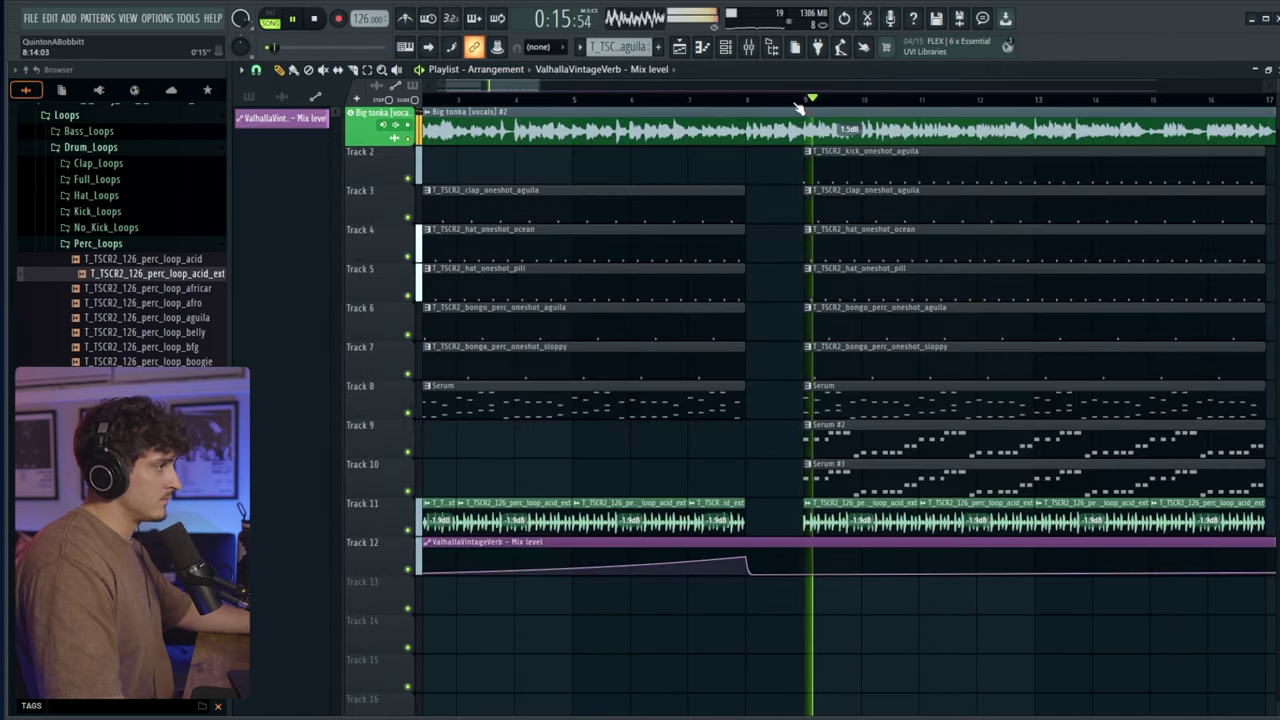
key("F9")
right_click(454, 297)
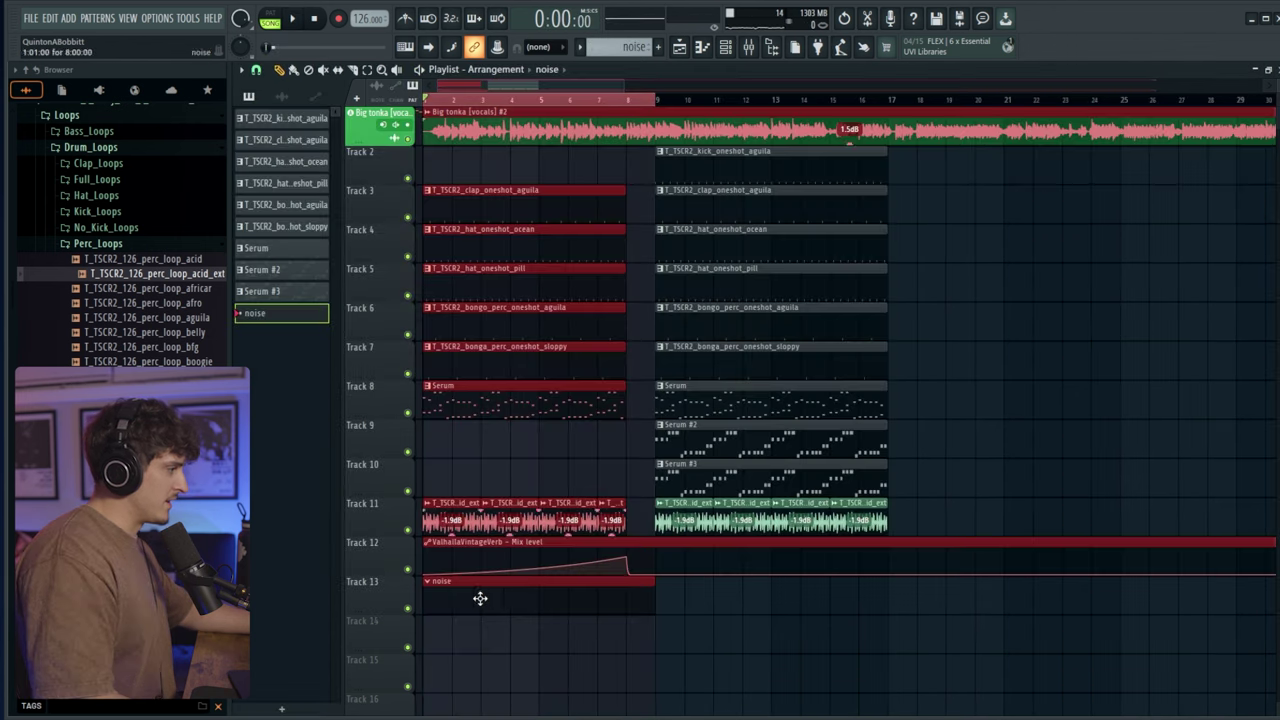
- Add the T_TSCR2_snare_oneshot_bfg sample from the Toolroom One_Shots folder as a channel for the noise pattern
left_click(473, 637)
left_click(97, 243)
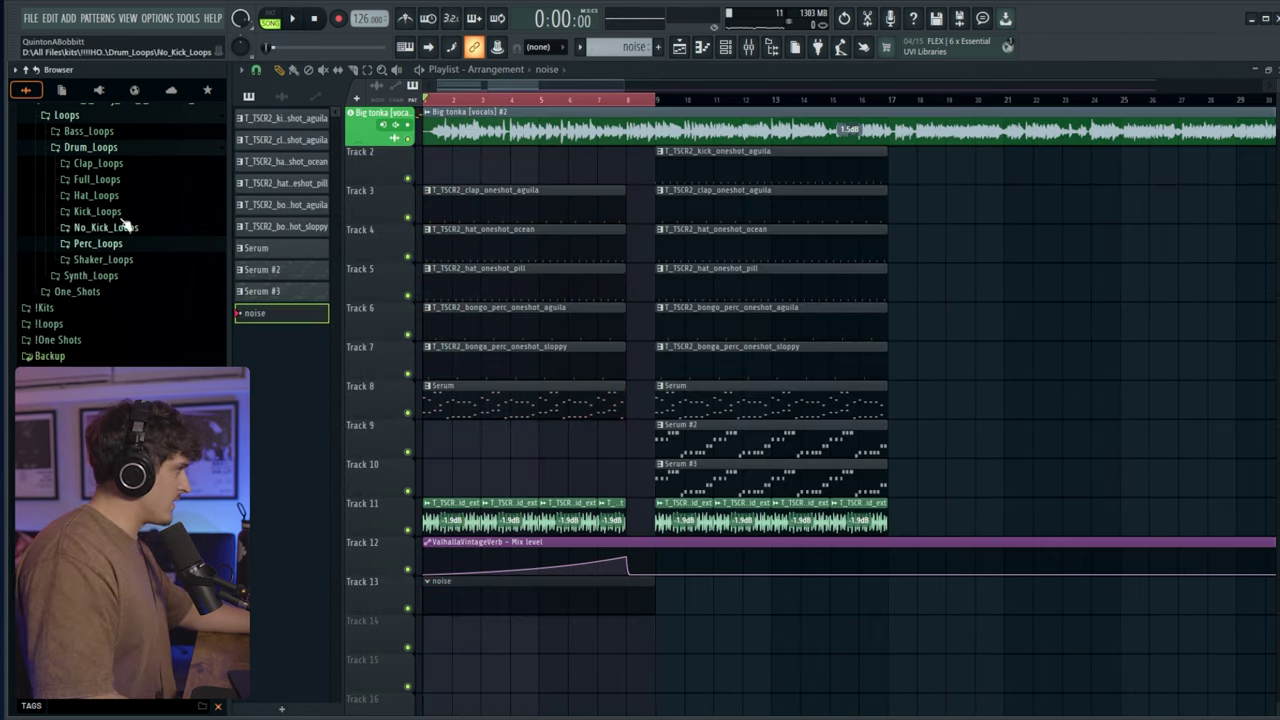
left_click(105, 149)
left_click(84, 228)
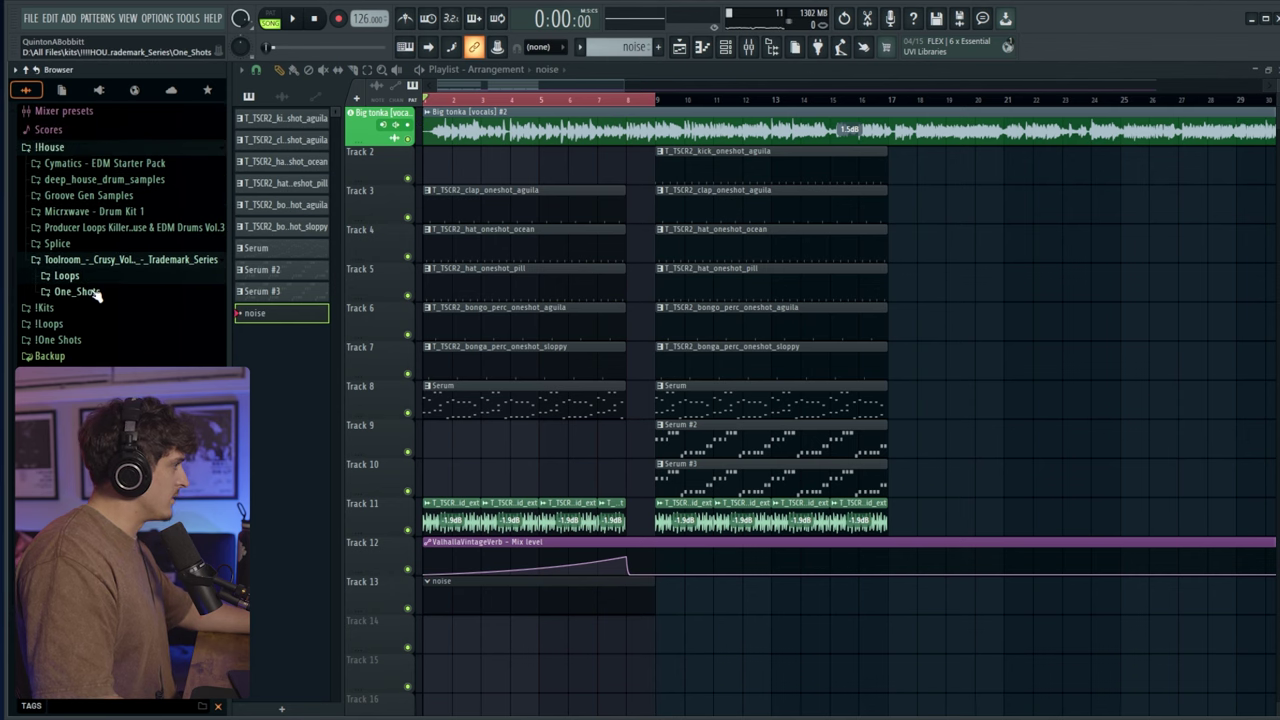
left_click(95, 292)
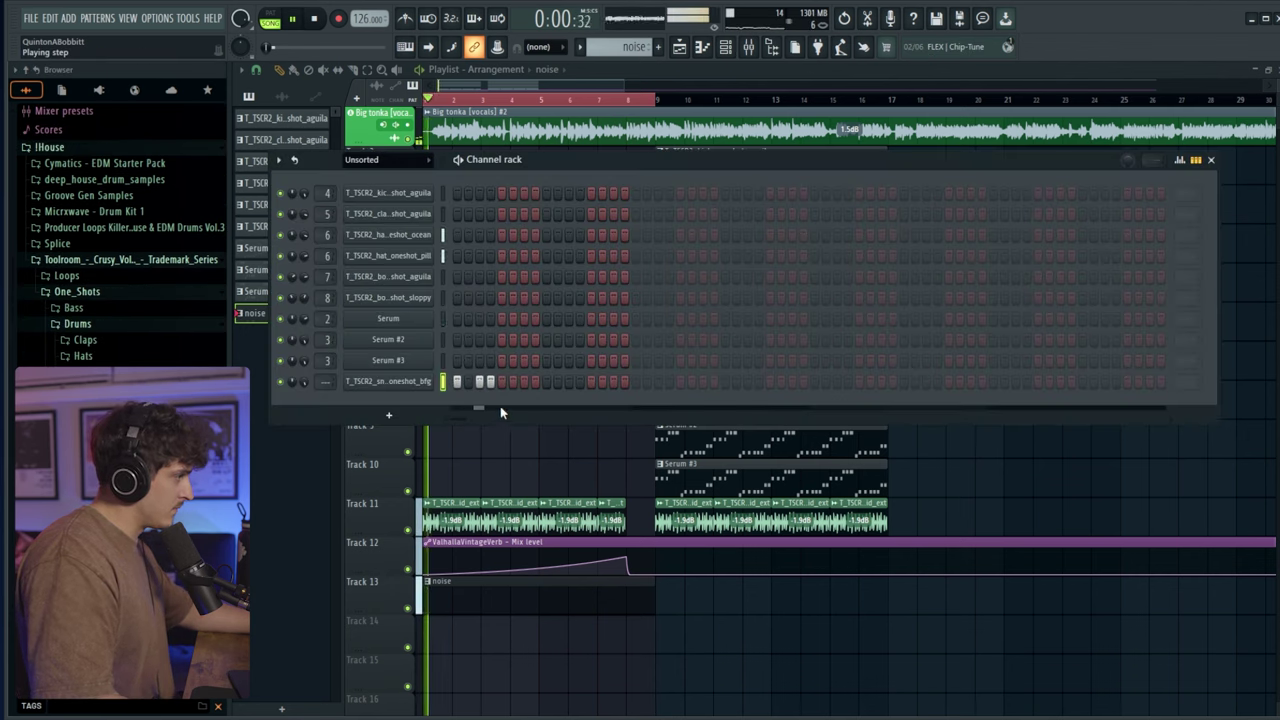
- Try three C5 snare hits on the third beat of bar 1 in the piano roll, duplicated onto the fourth beat
key("space")
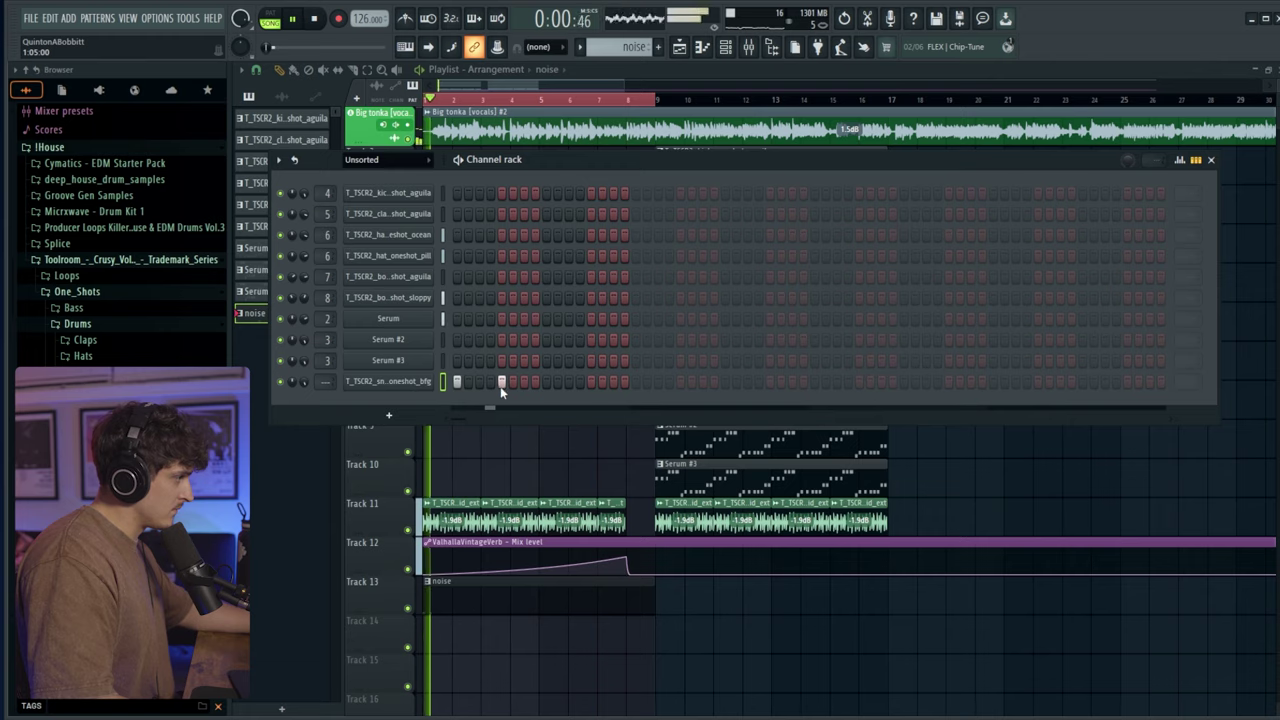
key("F7")
left_click(442, 428)
left_click(461, 428)
left_click(481, 428)
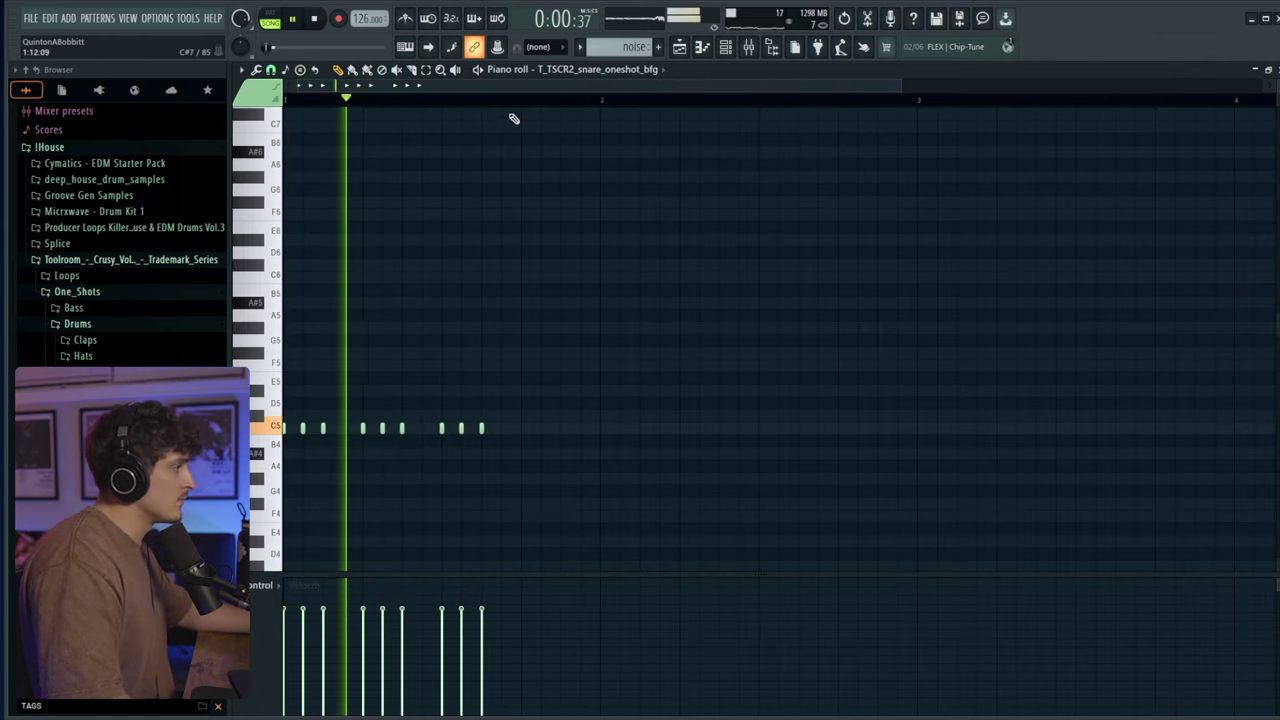
left_click_drag(500, 477, 440, 418)
key("ctrl+b")
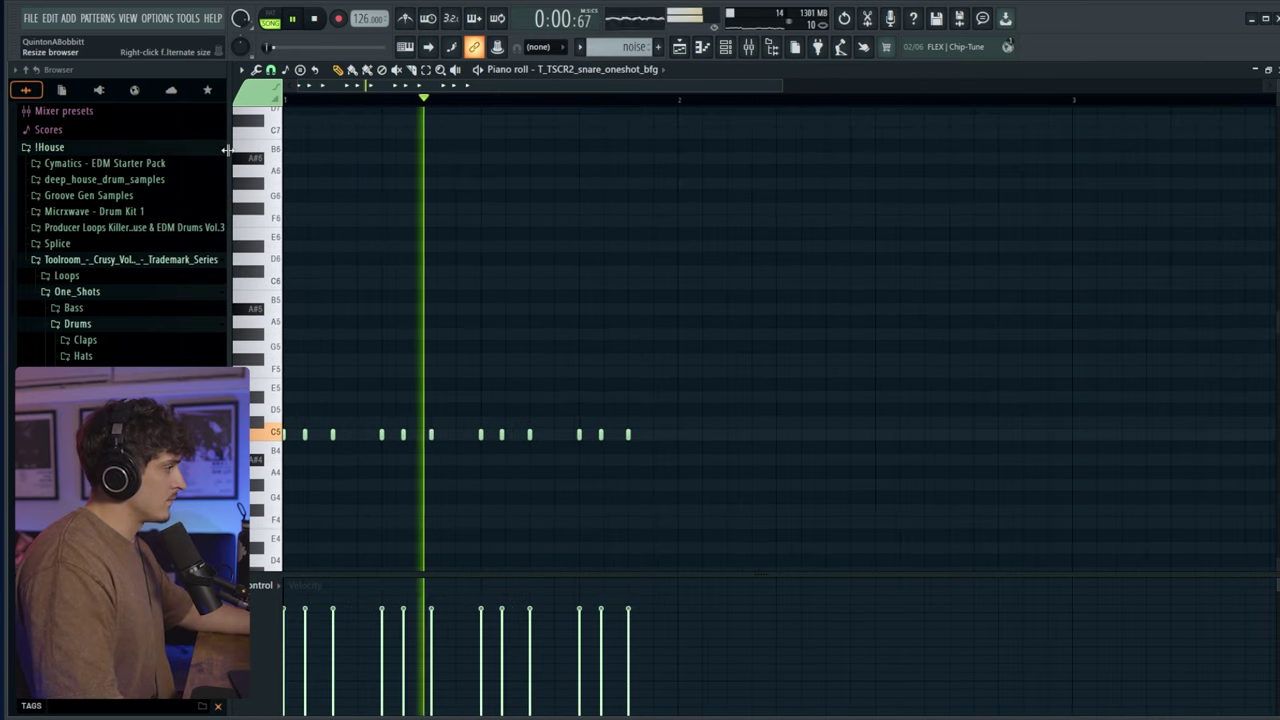
- Clear the snare hits from the second, third and fourth beats of bar 1 in the noise pattern
key("space")
right_click(628, 434)
right_click(529, 434)
right_click(501, 434)
right_click(481, 434)
right_click(579, 434)
right_click(601, 434)
right_click(403, 434)
right_click(381, 434)
- Draw consecutive sixteenth-note C5 snare hits through the first two beats of bar 1 during playback
key("space")
left_click(357, 434)
left_click(381, 434)
left_click(431, 434)
left_click(406, 434)
left_click(457, 435)
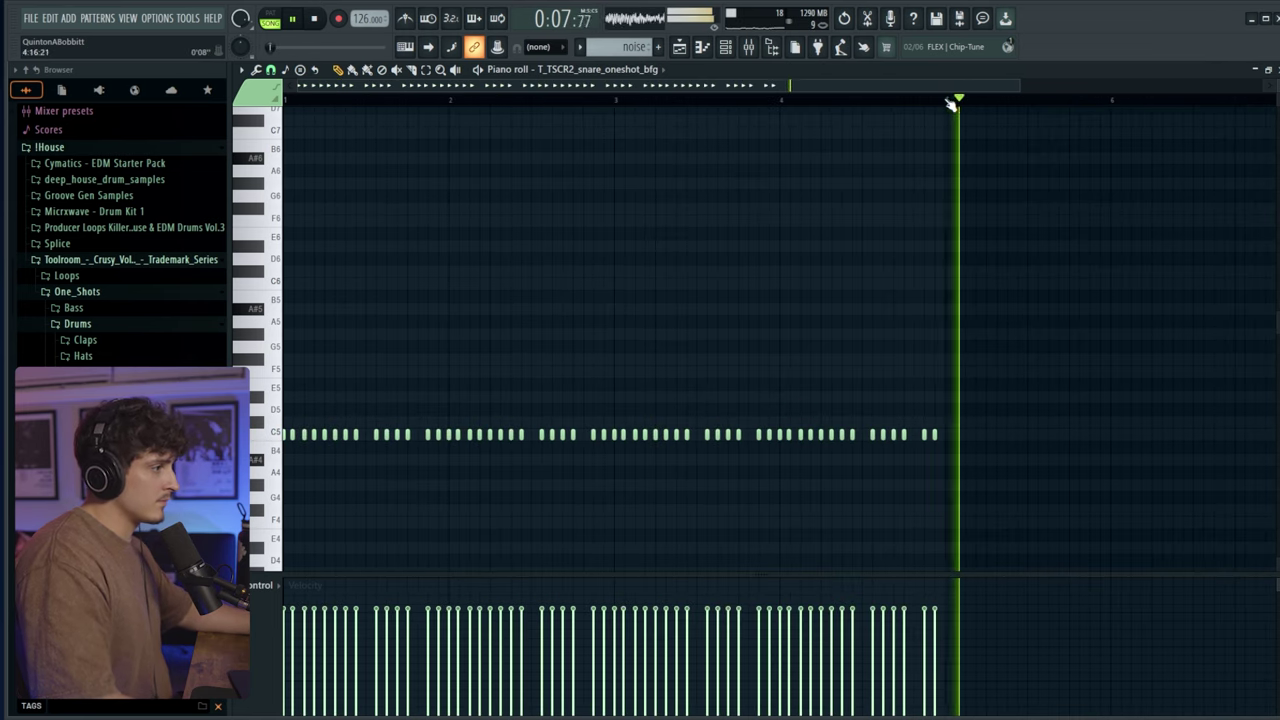
- Continue the C5 snare hits as an unbroken roll from bar 5 through bar 8 and select that section
key("space")
left_click(945, 435)
left_click(956, 435)
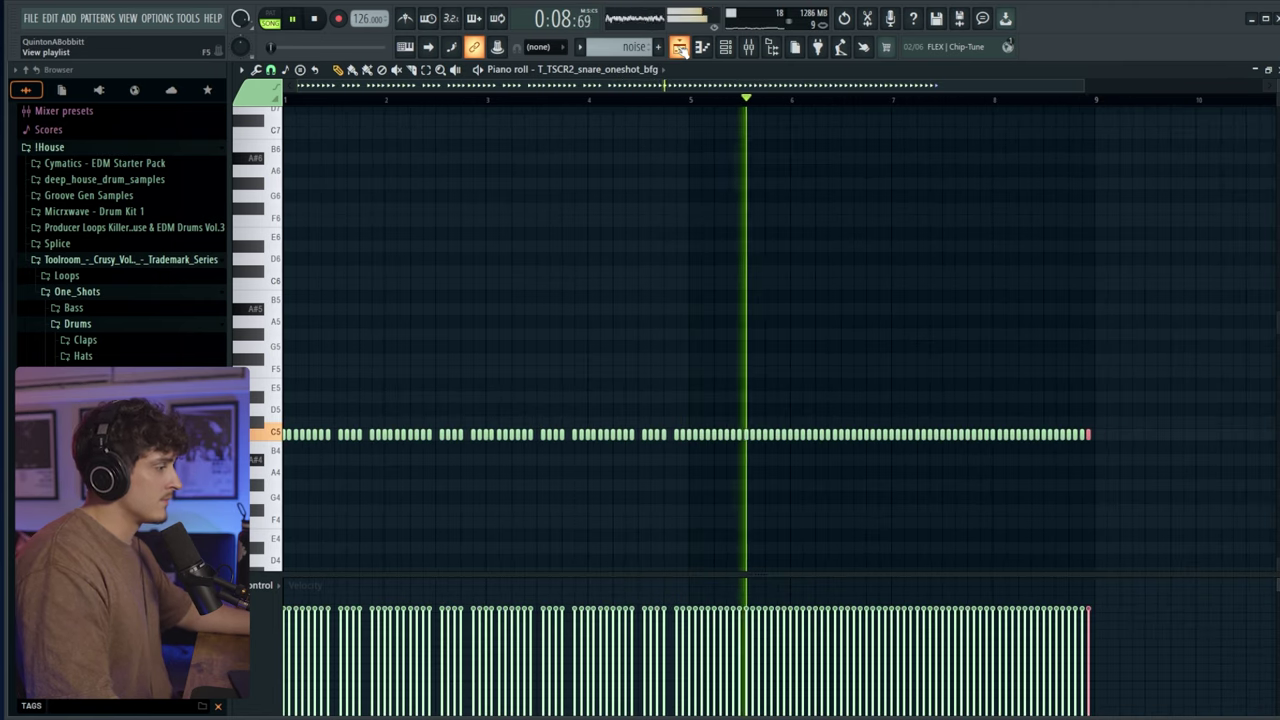
left_click_drag(1137, 489, 694, 317)
left_click_drag(1123, 476, 689, 340)
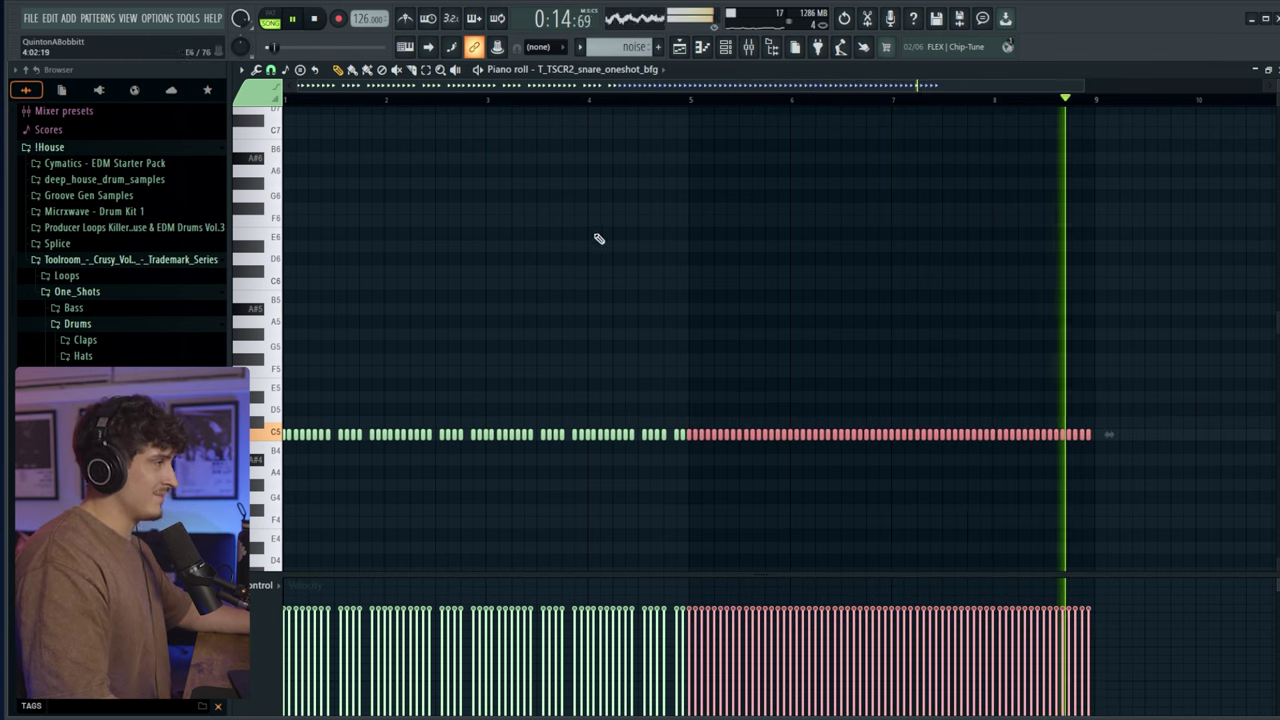
left_click(688, 48)
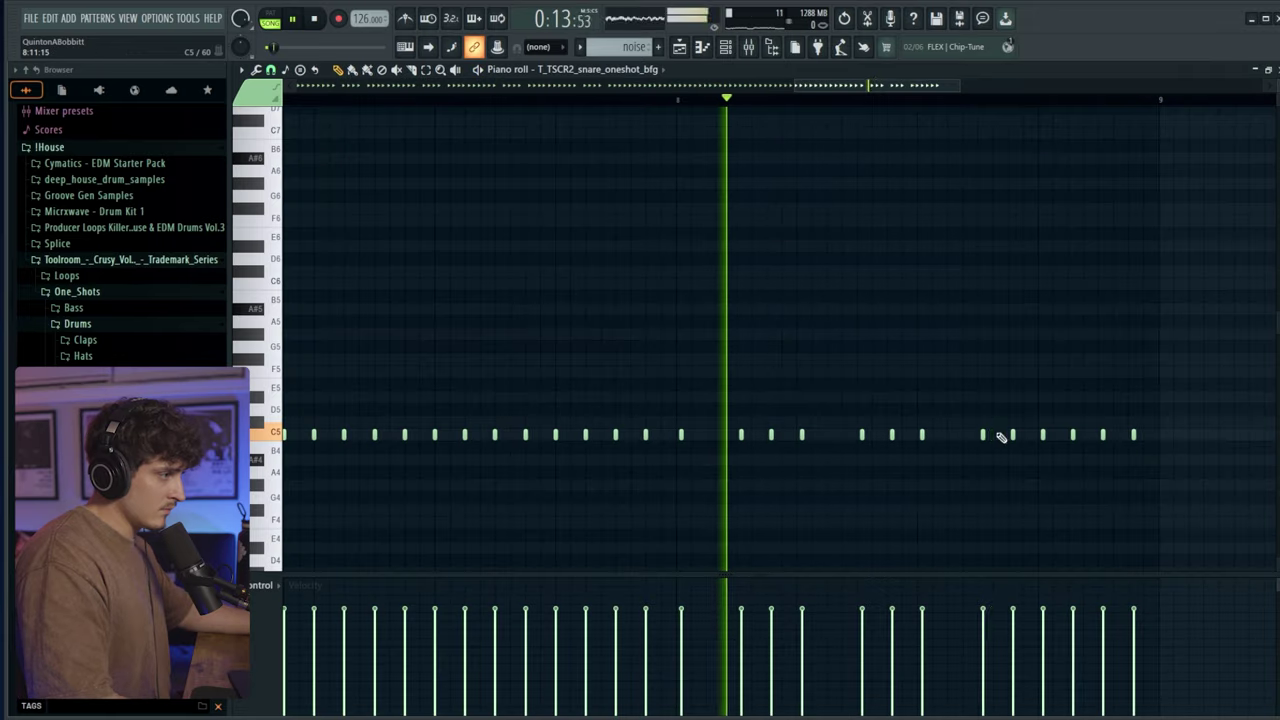
- Add quick extra C5 snare hits between the existing ones in the second half of bar 8 and audition the roll
left_click(996, 435)
key("space")
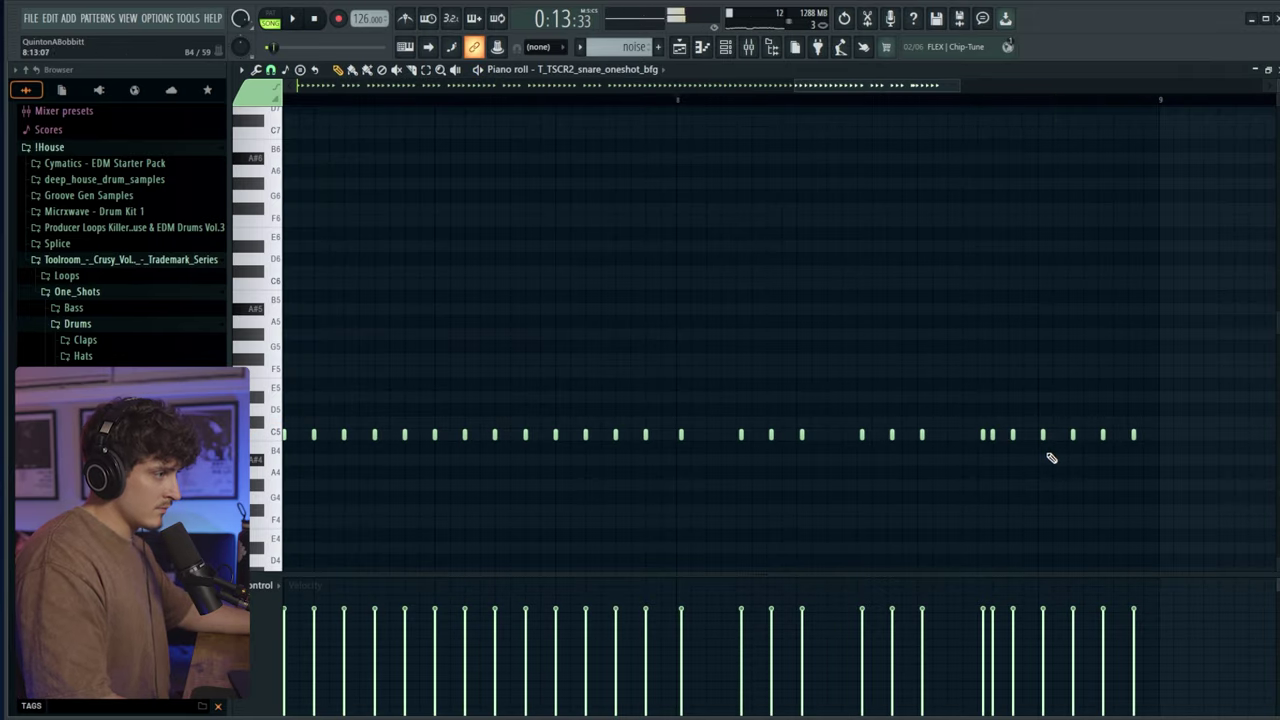
left_click(1055, 435)
left_click(1082, 435)
left_click(1113, 435)
left_click(1143, 435)
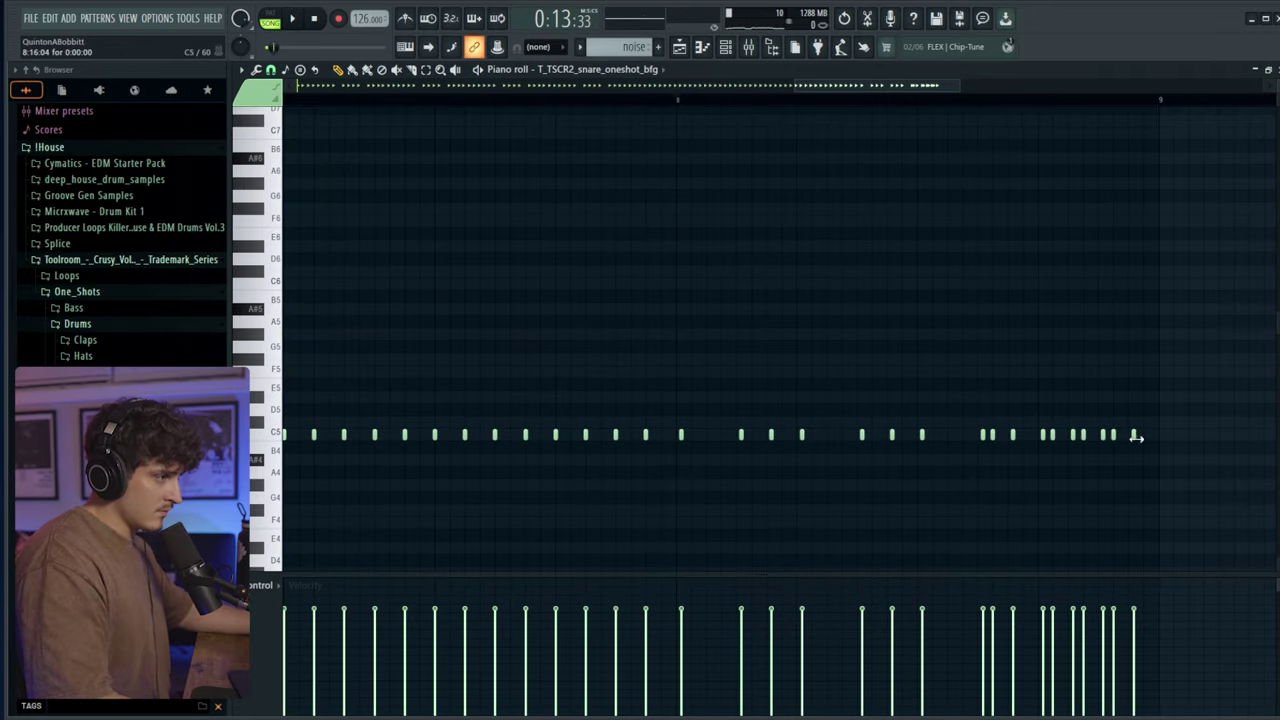
key("space")
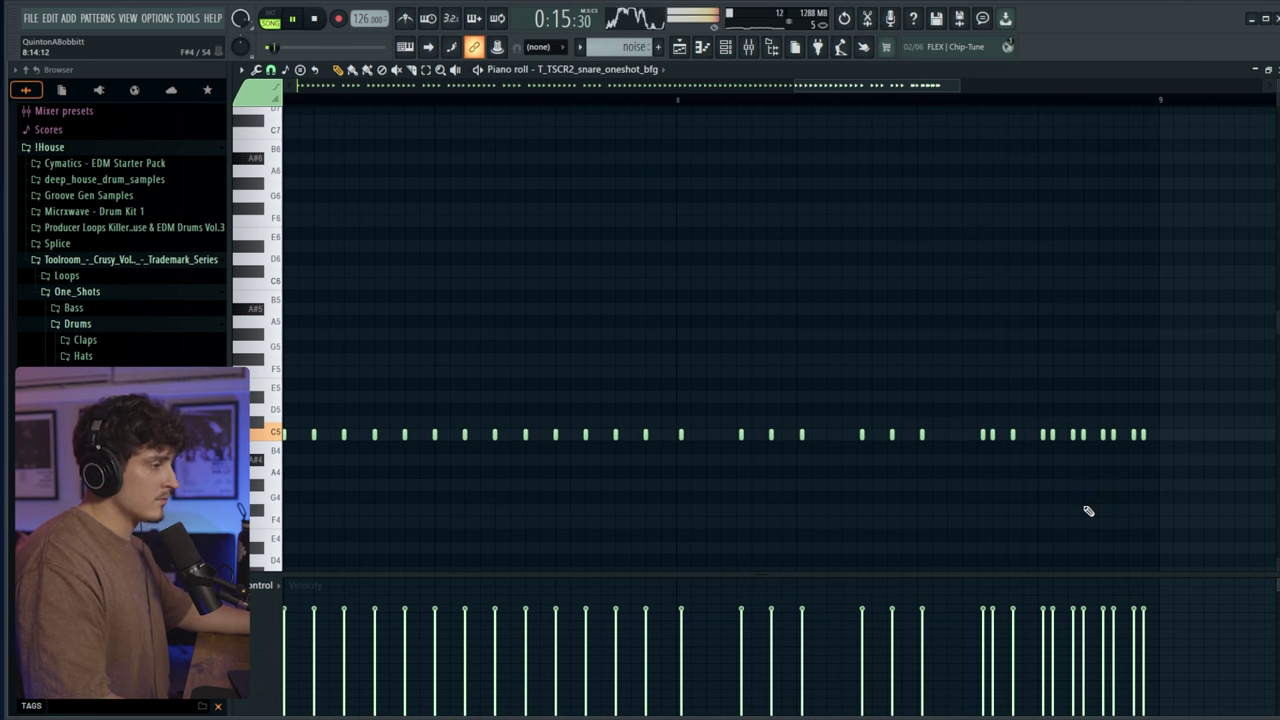
key("space")
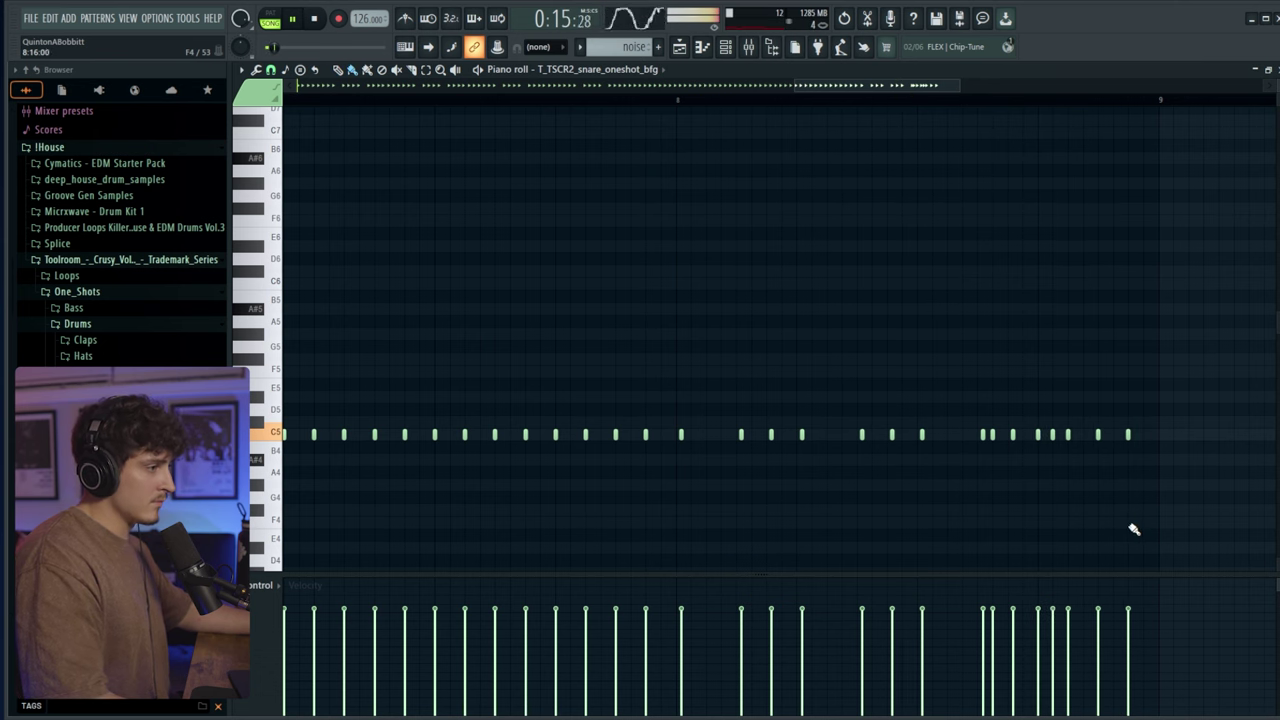
- Remove the extra snare hit from bar 8's last beat and ramp up the velocities of the final three hits
key("space")
right_click(1052, 435)
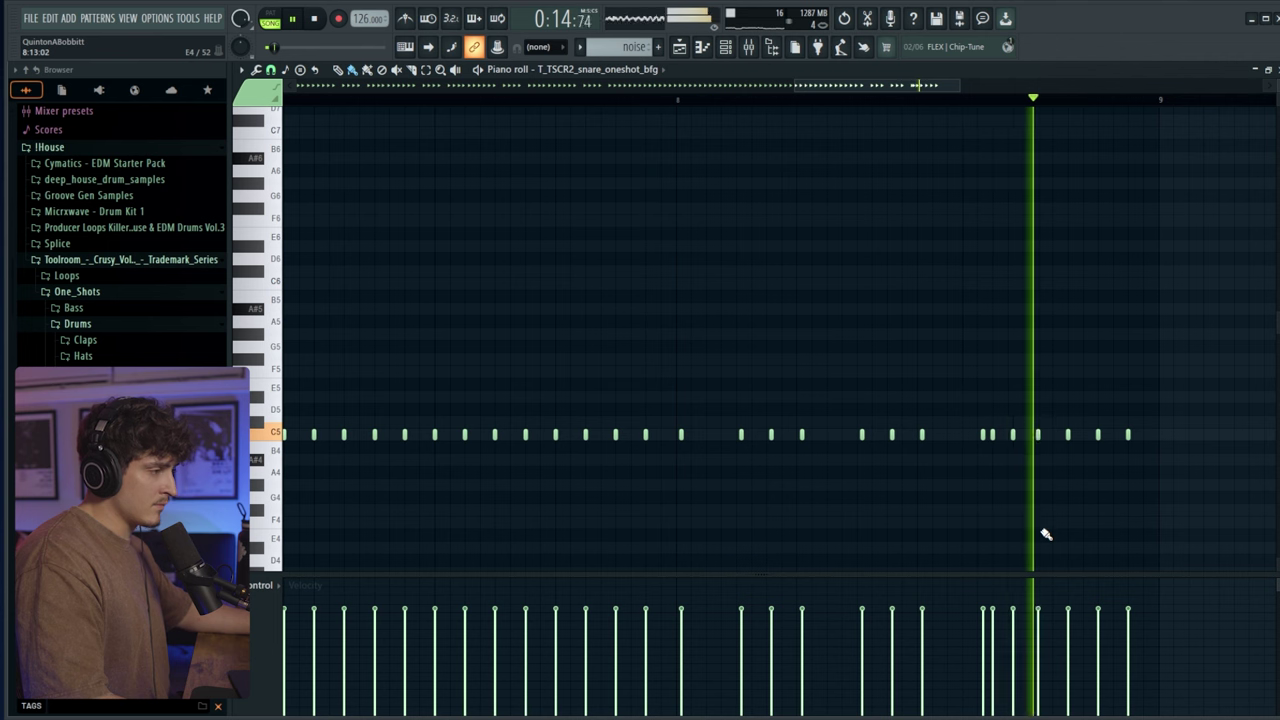
left_click(594, 100)
scroll(600, 100, "down", 2)
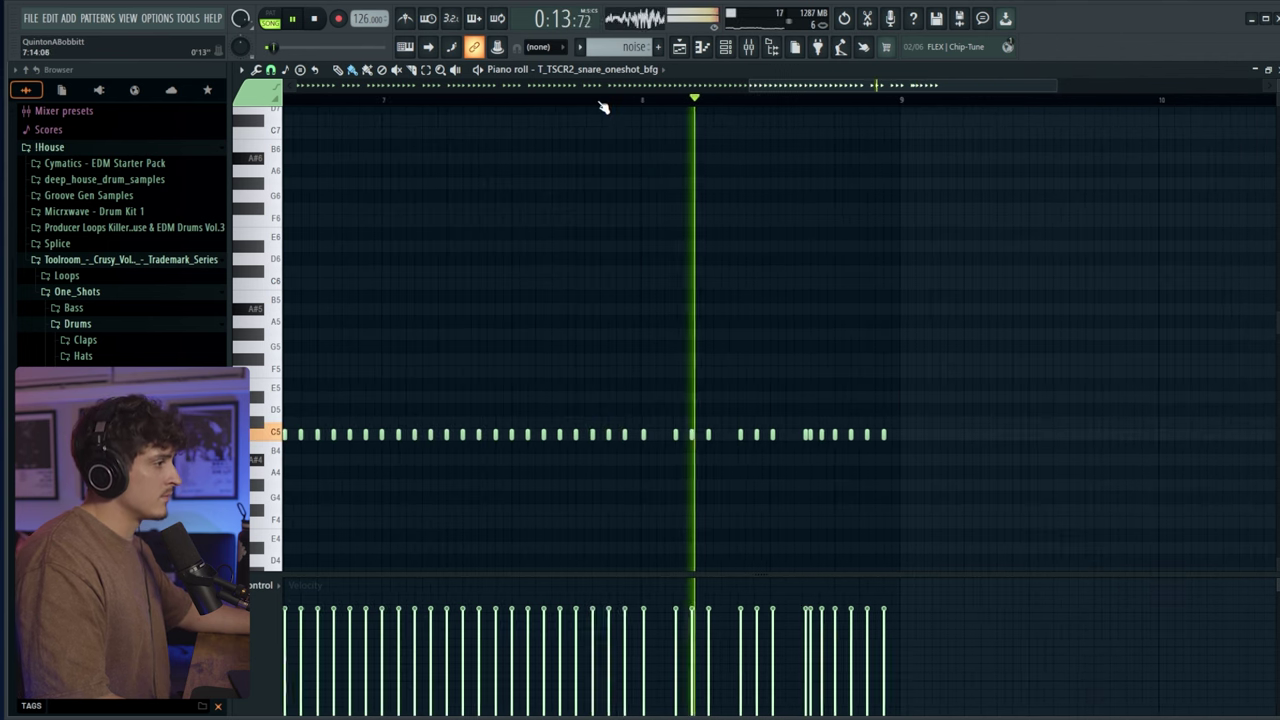
left_click_drag(846, 603, 886, 597)
key("space")
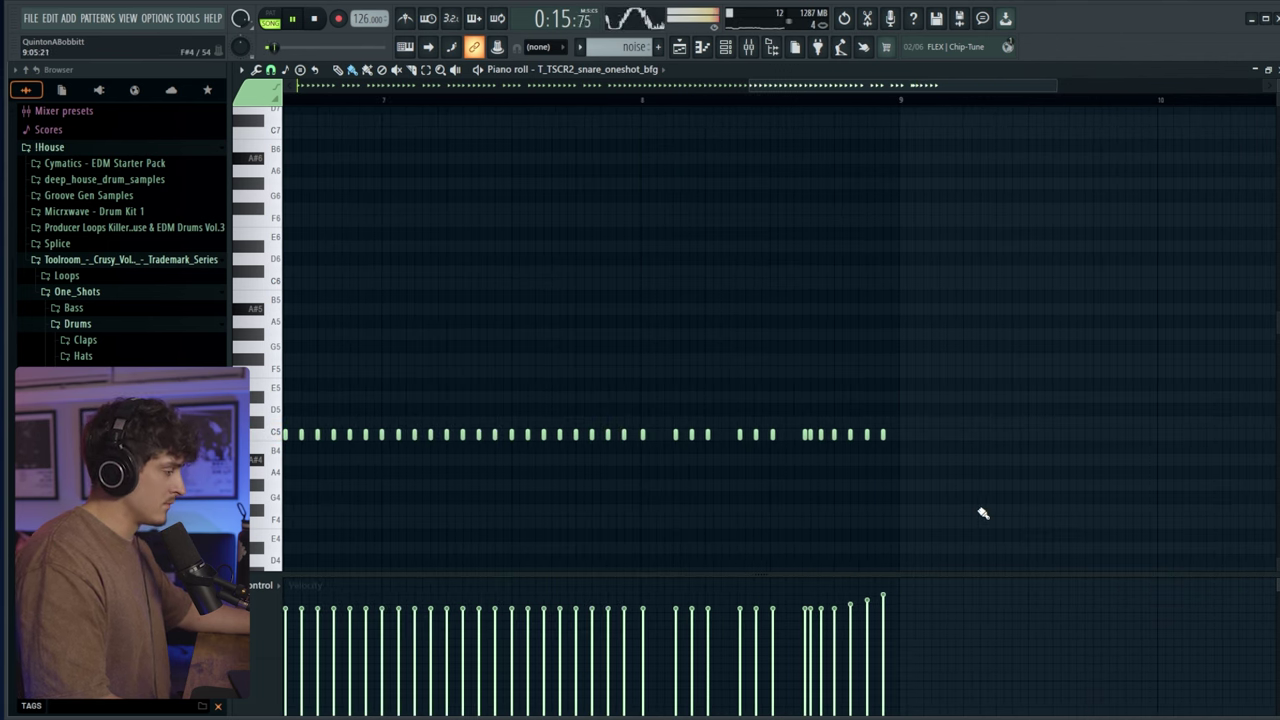
- Return to the playlist and play the arrangement with the snare roll from near its start
left_click(679, 46)
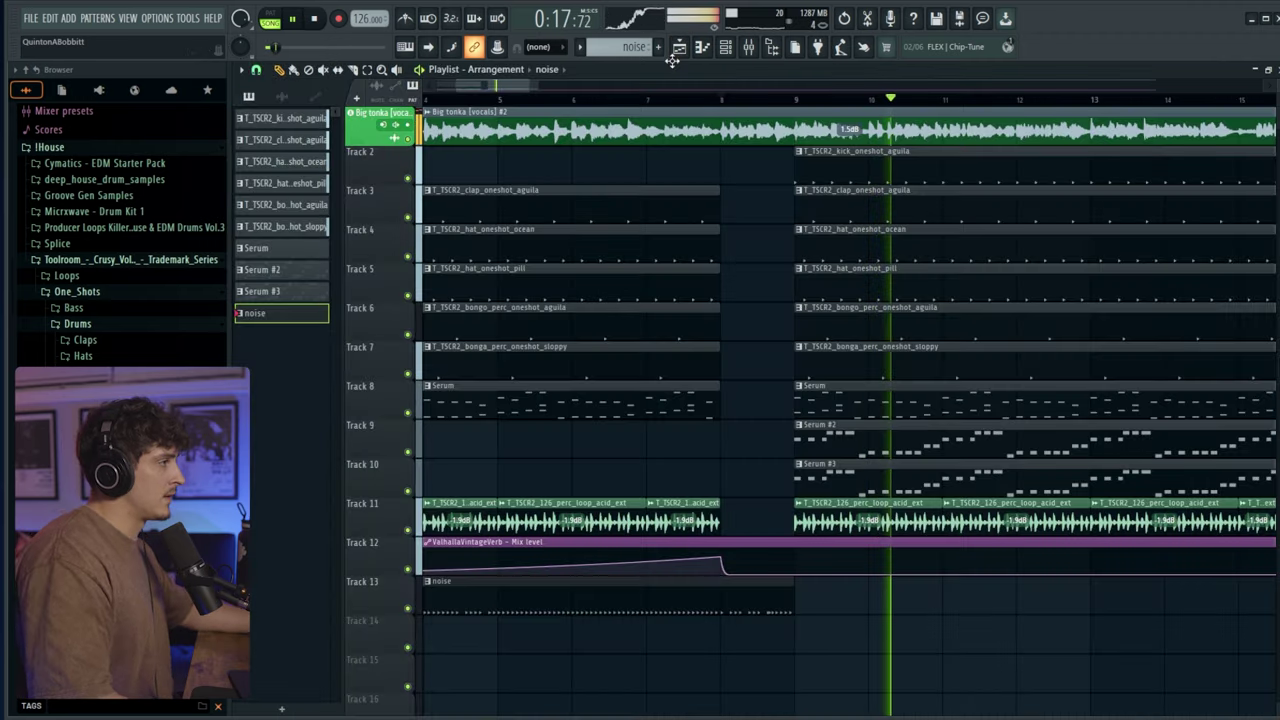
scroll(674, 100, "down", 4)
key("space")
left_click(449, 100)
key("space")
- Load ValhallaVintageVerb on the snare's mixer track 12 and set its mix to 44.4% and LowCut to 150 Hz
key("F9")
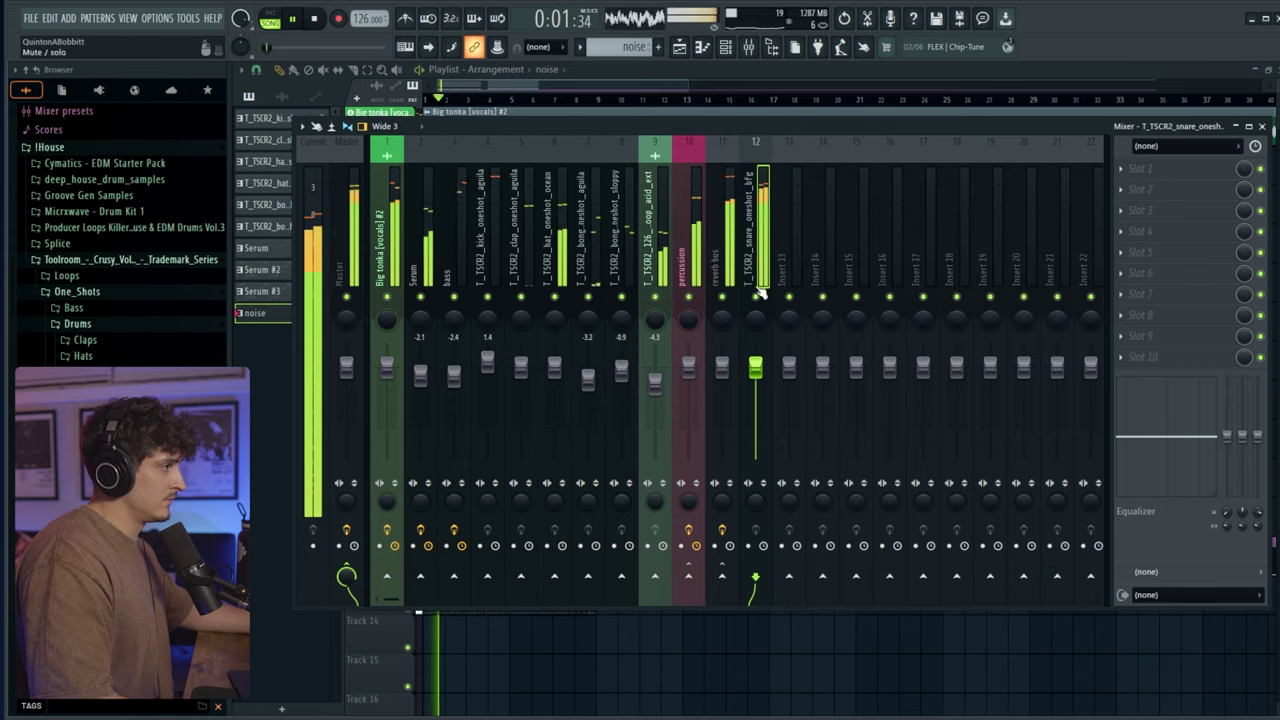
left_click(1157, 174)
left_click(913, 616)
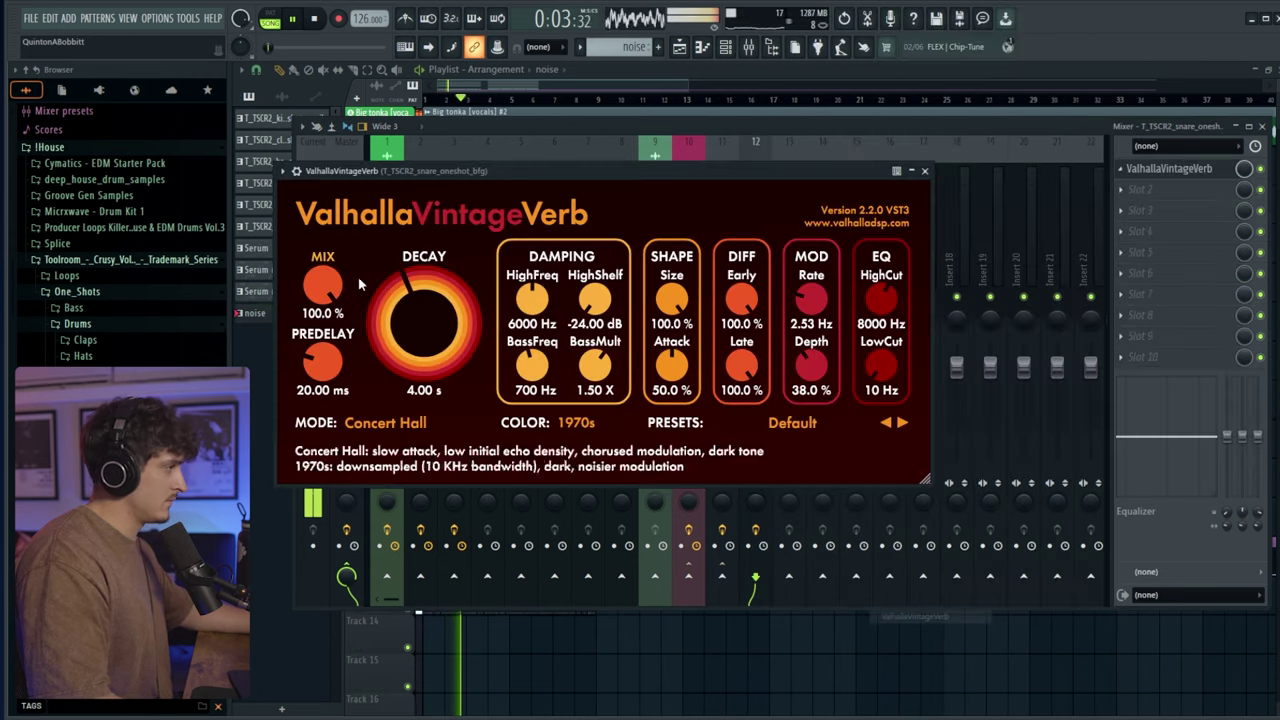
left_click_drag(314, 297, 314, 385)
left_click_drag(881, 370, 884, 357)
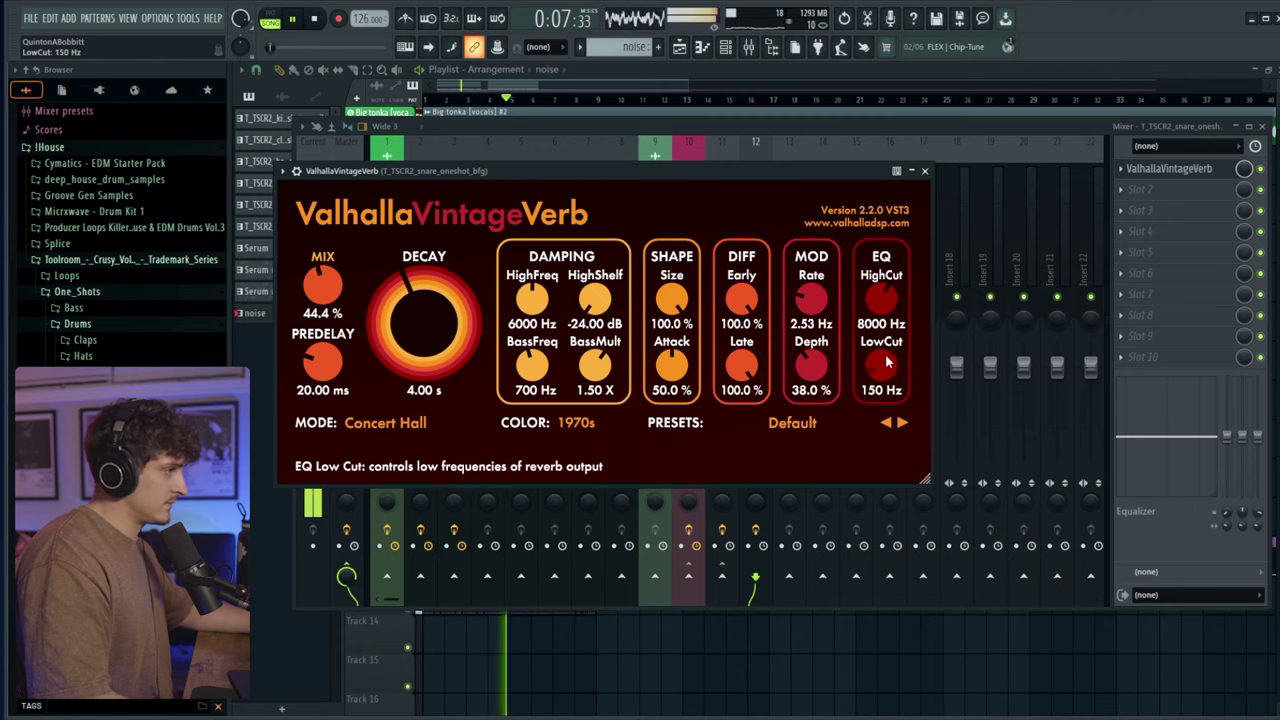
left_click(925, 172)
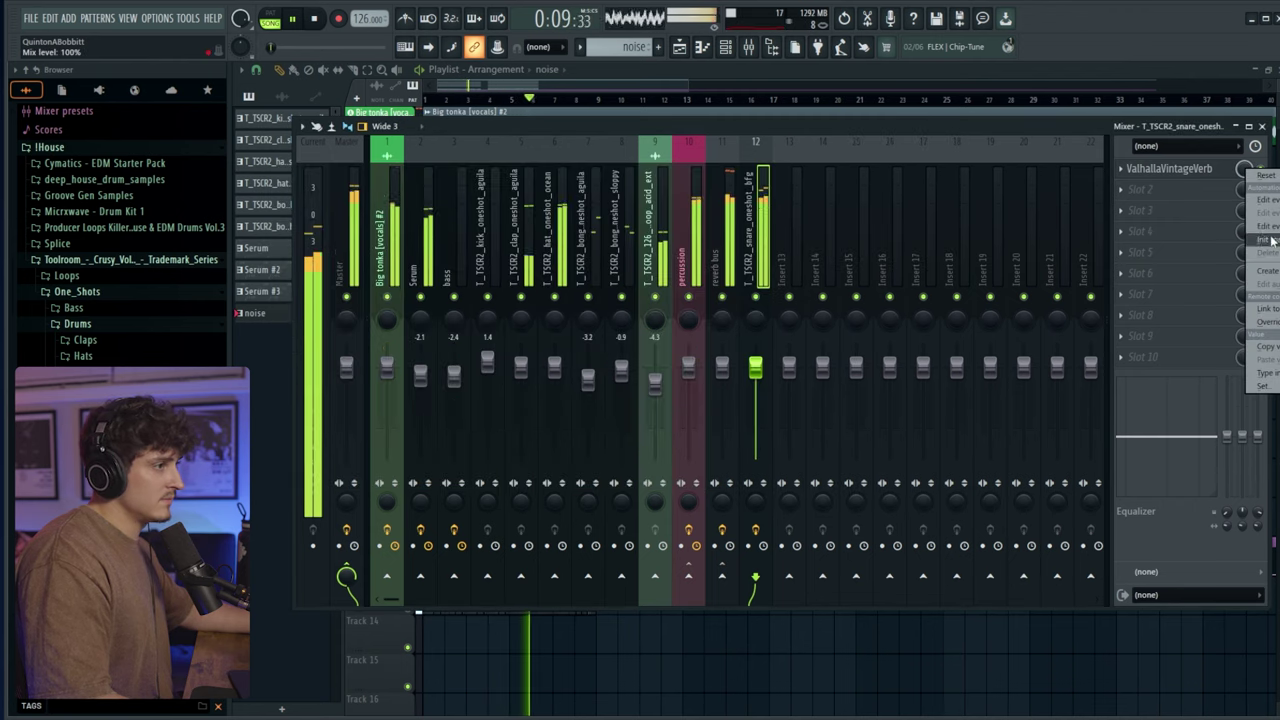
- Create a mix-level automation clip for the snare reverb on Track 14, rising from bar 1 to bar 9 before dropping to zero
left_click(565, 84)
key("space")
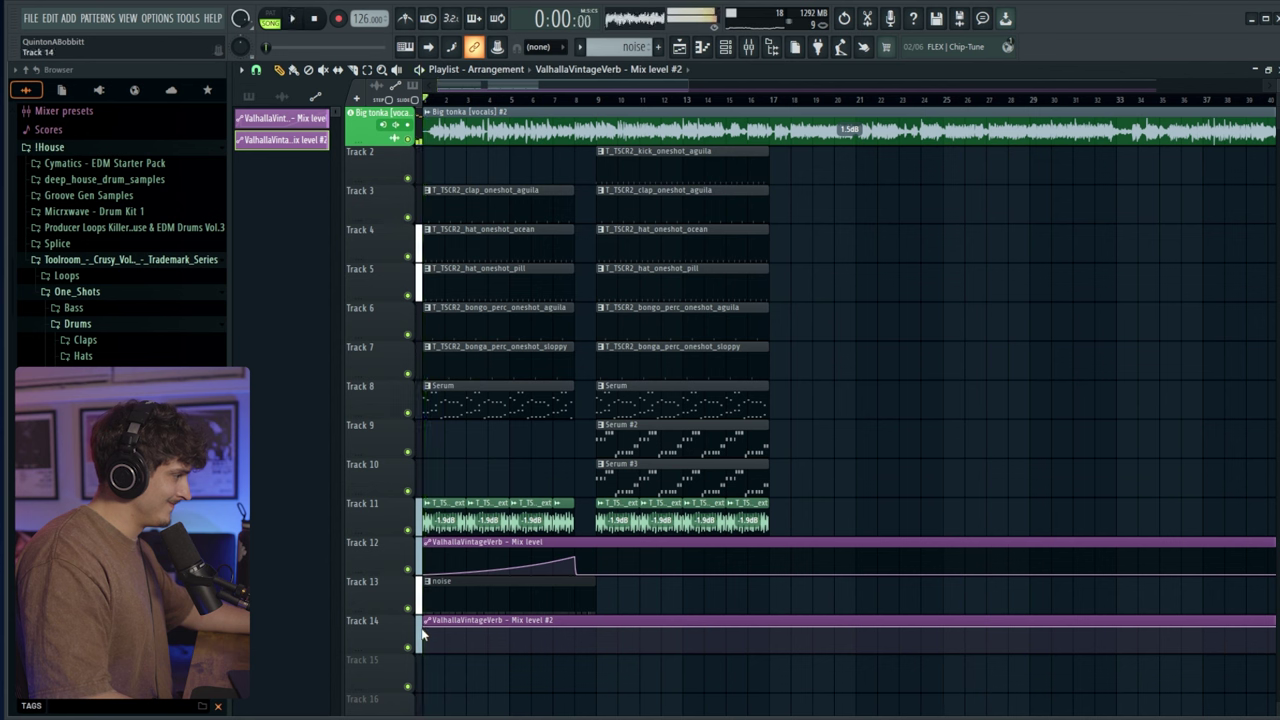
key("space")
mouse_move(574, 650)
left_mouse_down()
mouse_move(597, 637)
mouse_move(614, 651)
mouse_move(596, 653)
left_mouse_up()
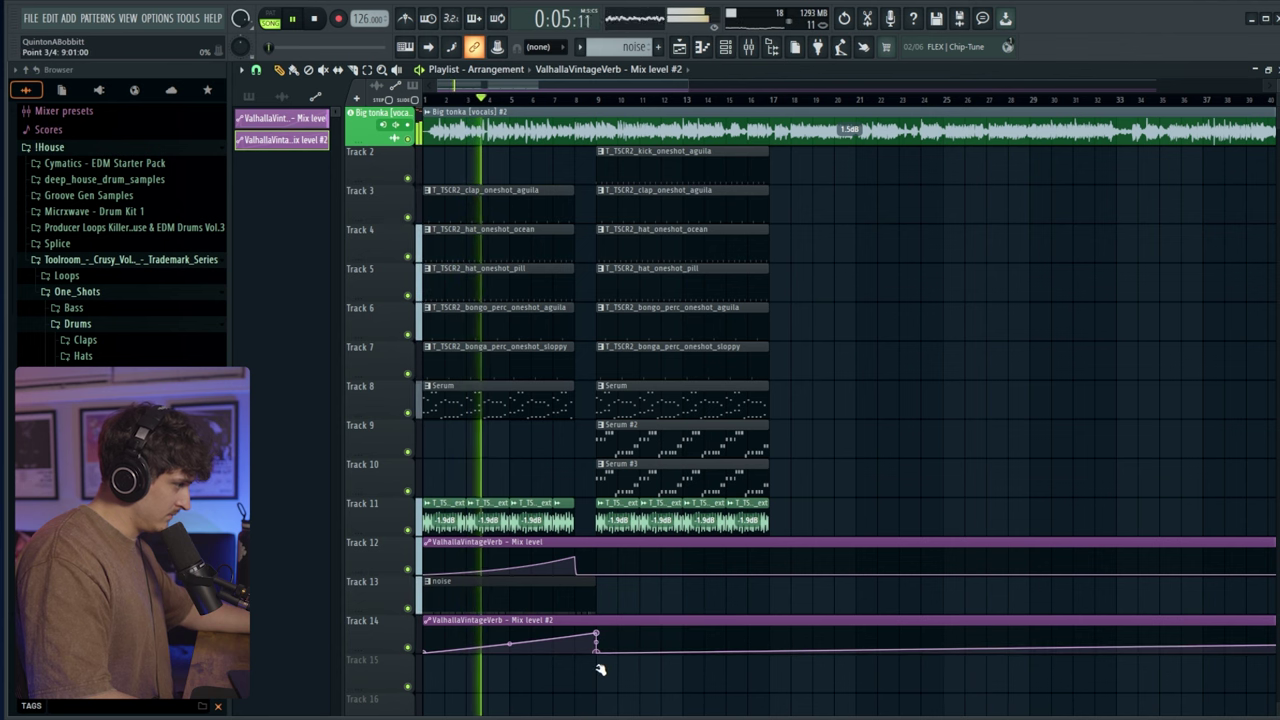
- Slice the Track 14 automation clip at bar 10, delete the remainder and bend its rise into a curve
left_click(617, 622)
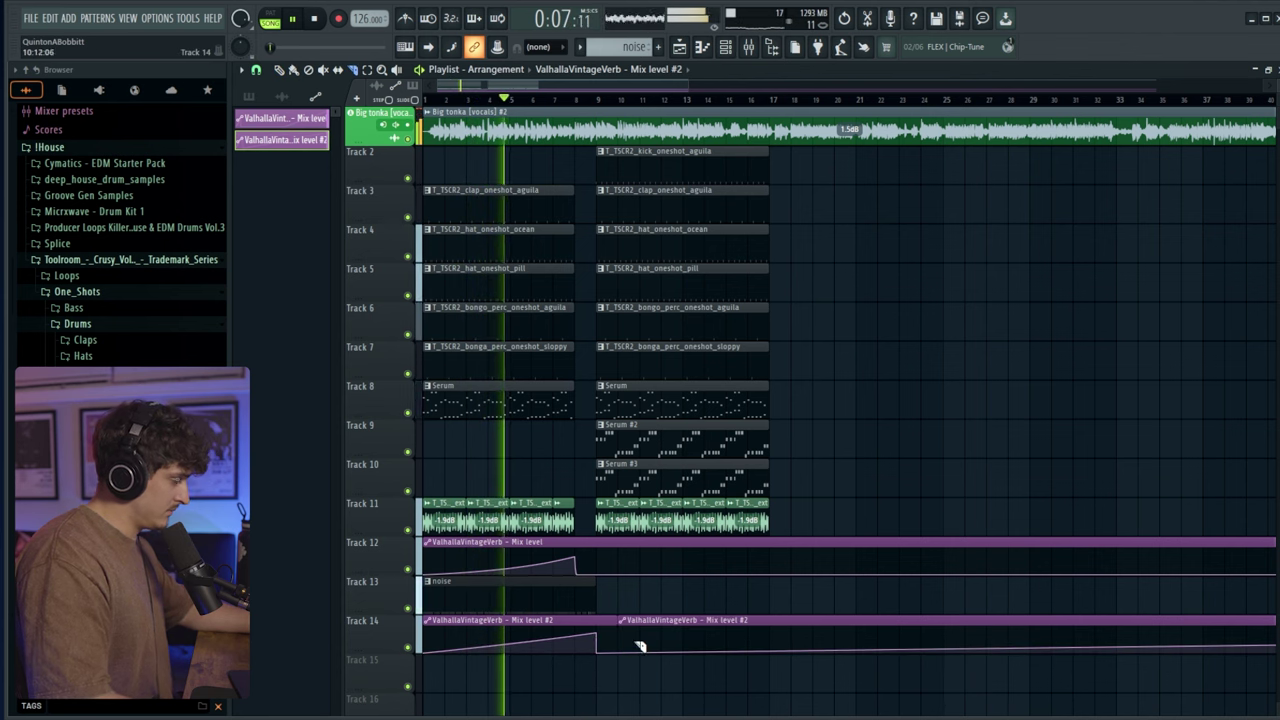
right_click(665, 620)
scroll(519, 133, "down", 3)
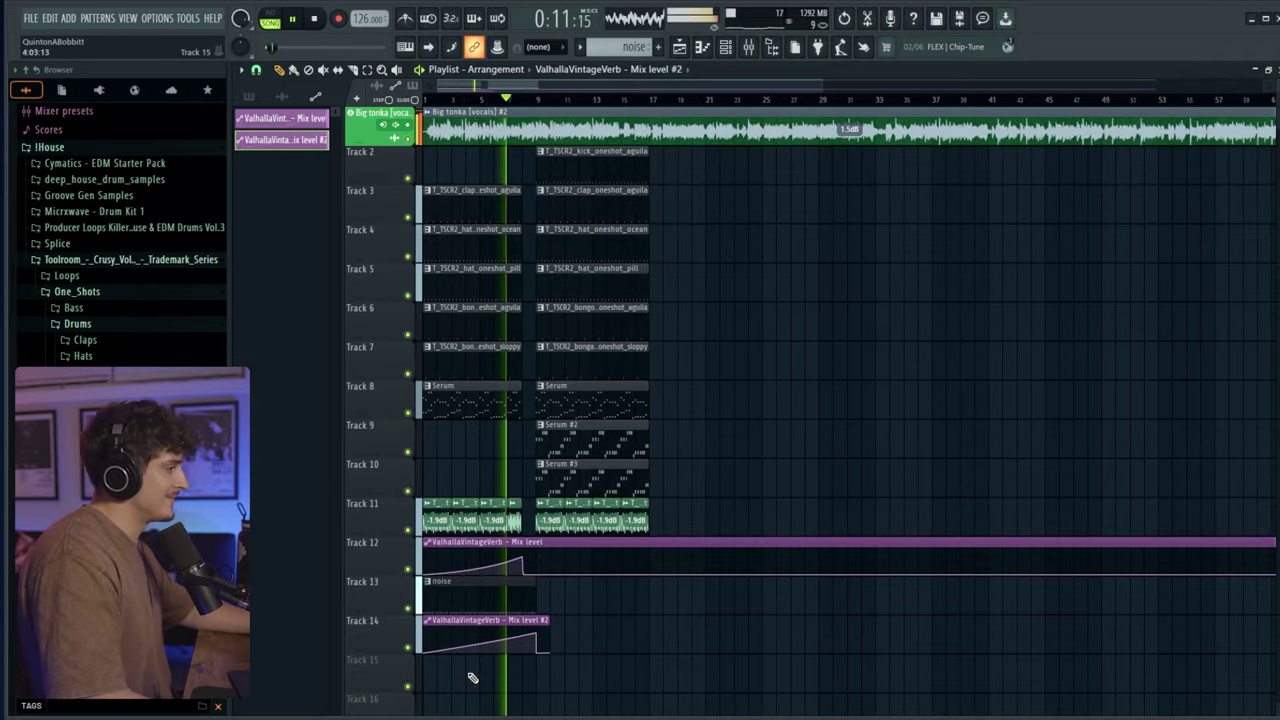
left_click_drag(480, 647, 480, 668)
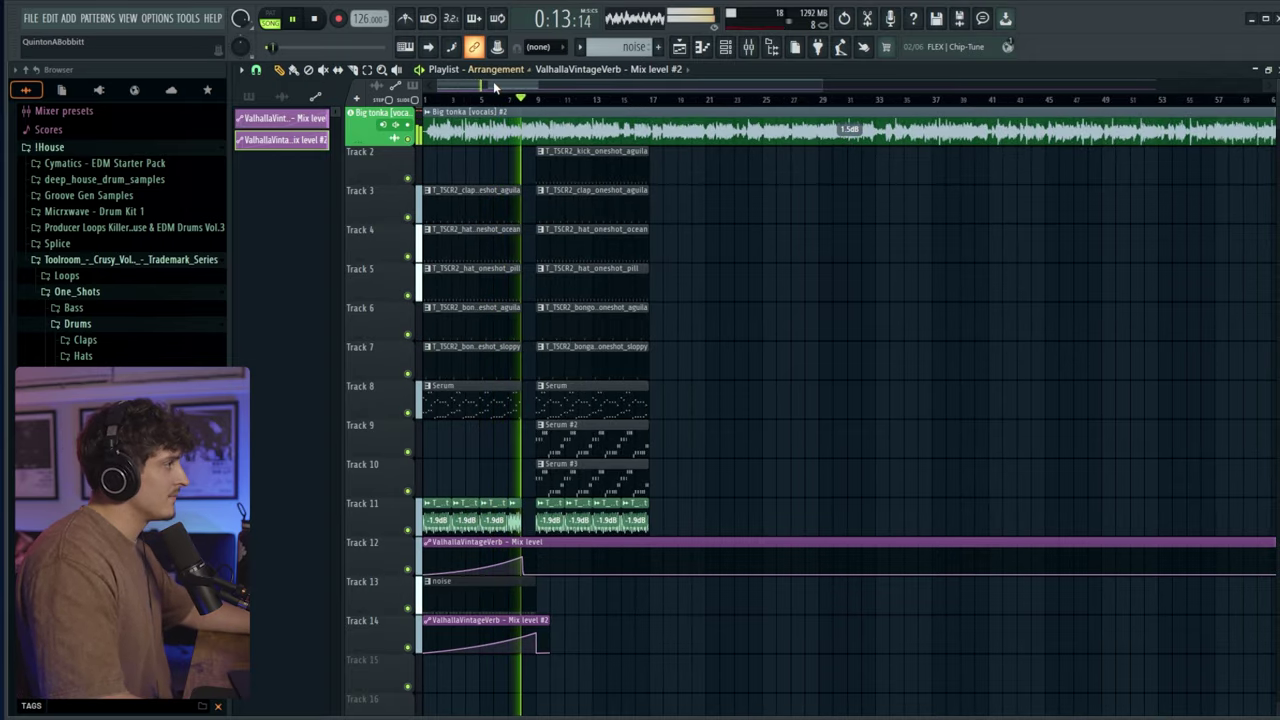
scroll(507, 110, "up", 1)
scroll(507, 110, "up", 3)
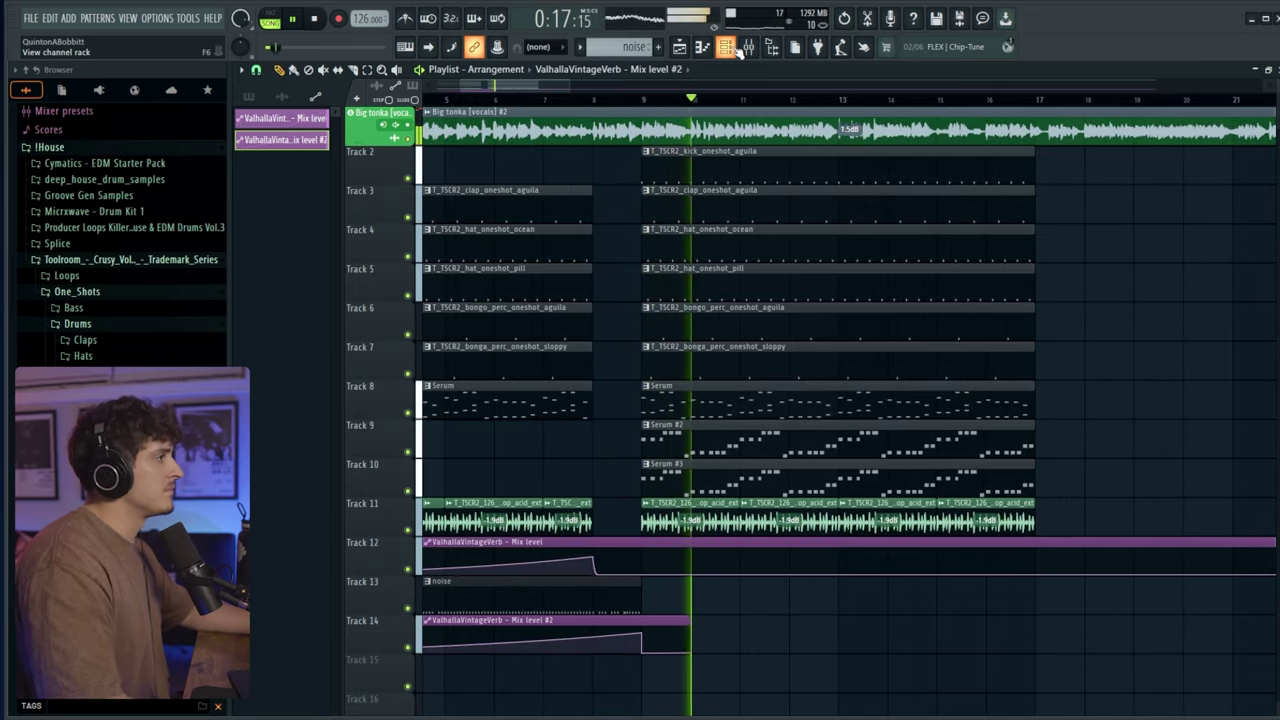
key("F9")
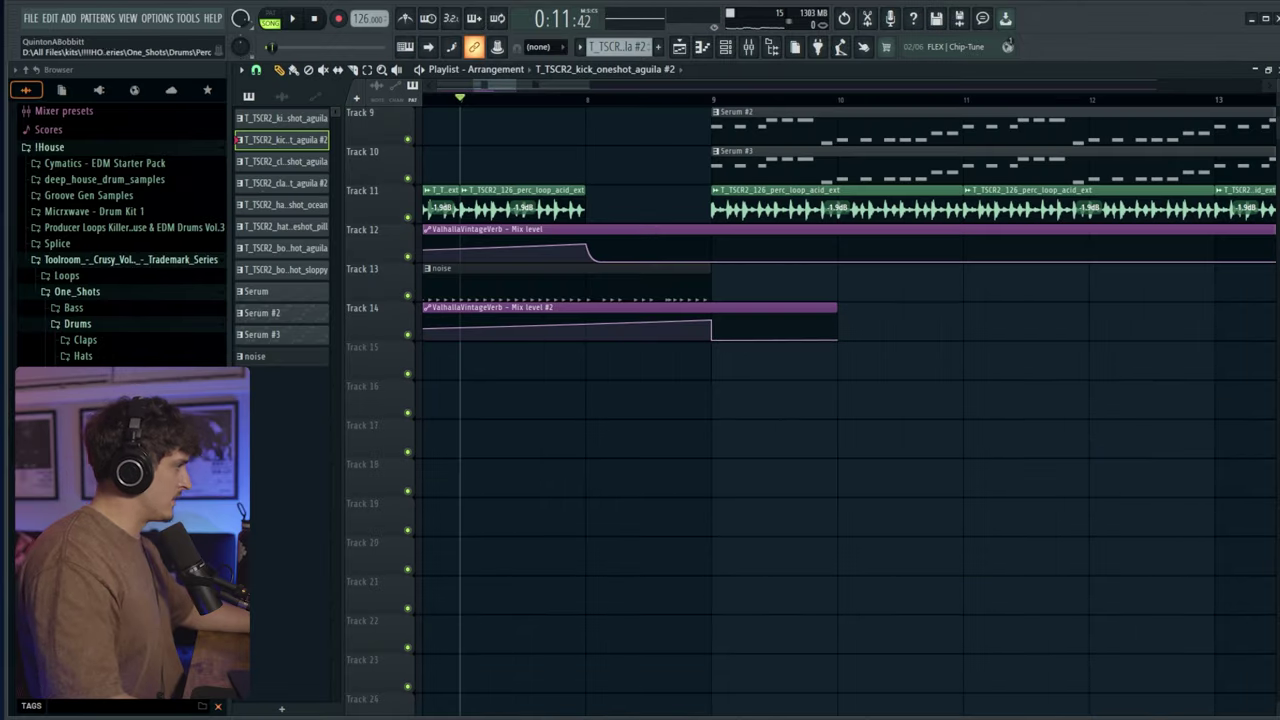
- Audition the Kicks one-shots, place T_TSCR2_kick_oneshot_aguila as an audio clip on Track 16 at bar 9, and reverse it
left_click(84, 371)
left_click(115, 301)
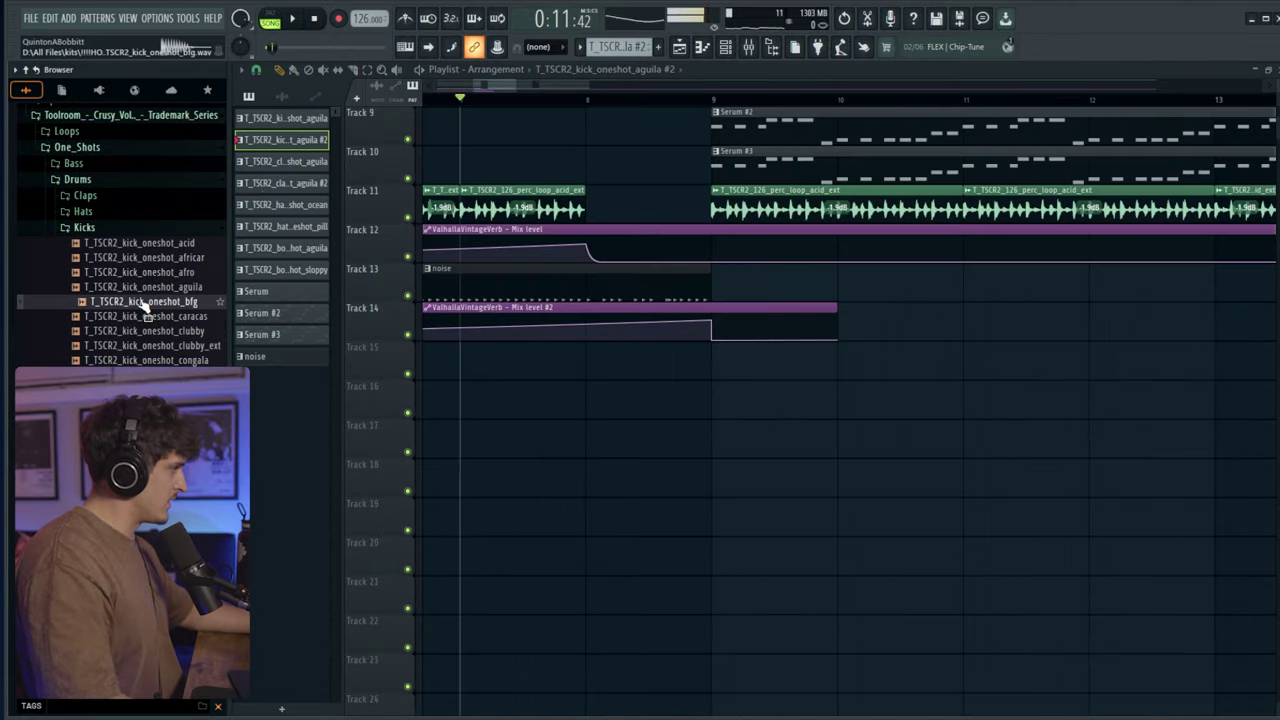
left_click(117, 287)
left_click(716, 400)
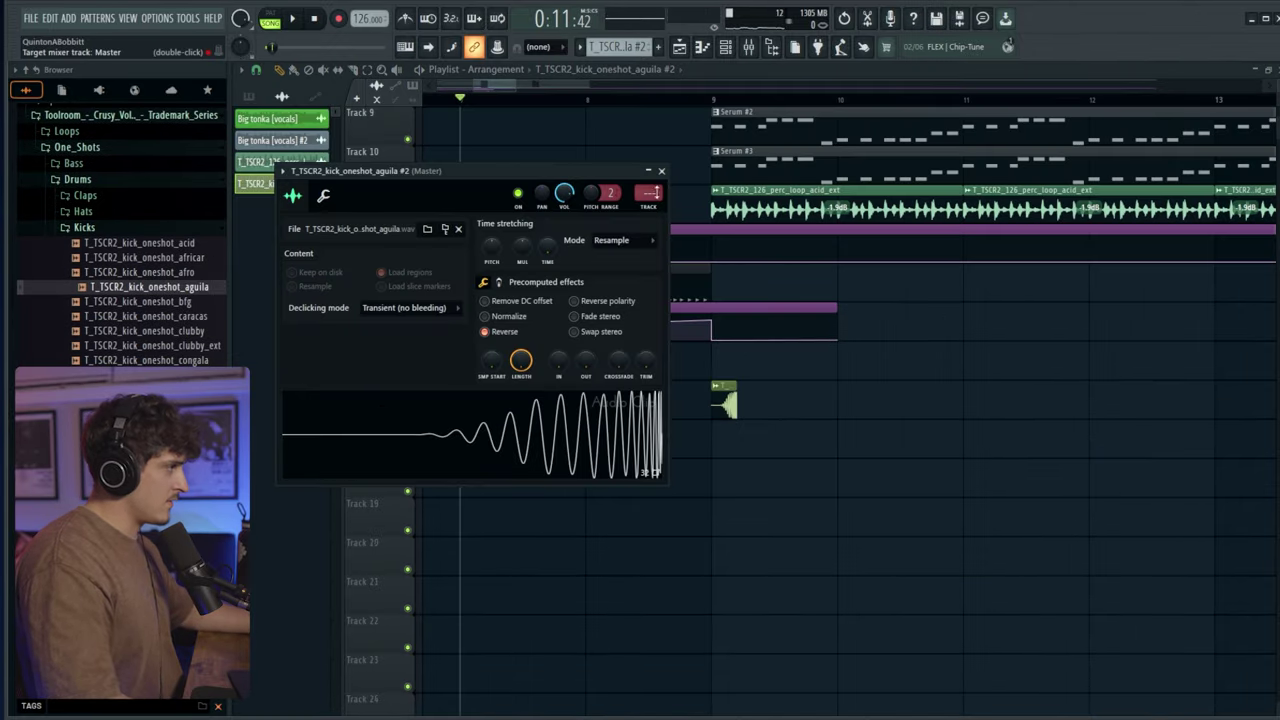
left_click(661, 170)
- Move the reversed kick clip on Track 16 so it ends exactly at bar 9, and play the transition into the drop
scroll(731, 403, "up", 4)
left_click_drag(728, 403, 641, 410)
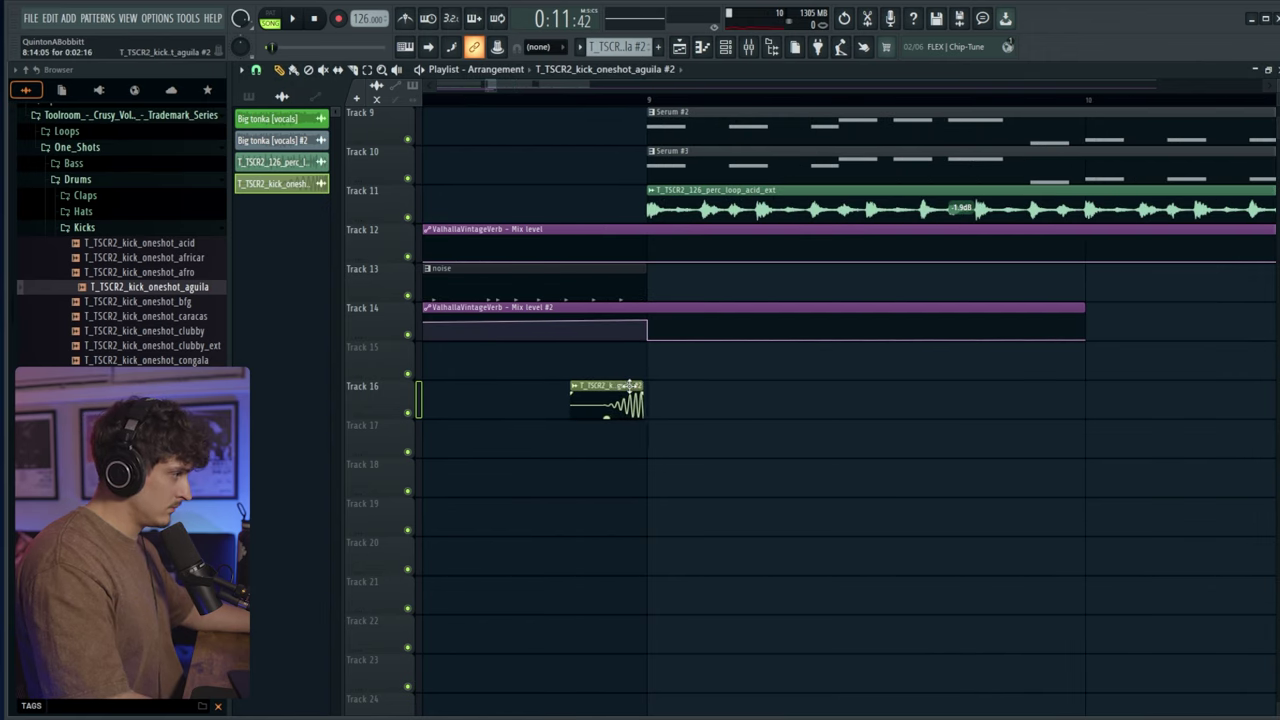
key("space")
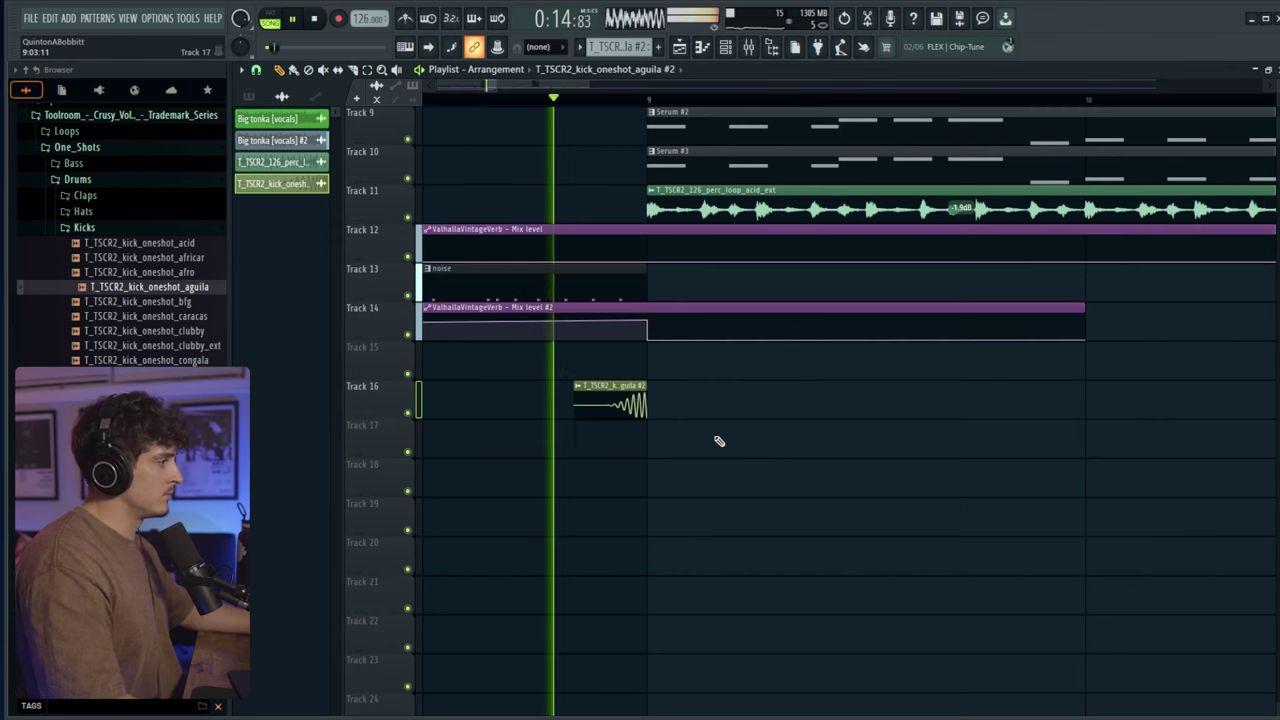
scroll(566, 102, "down", 6)
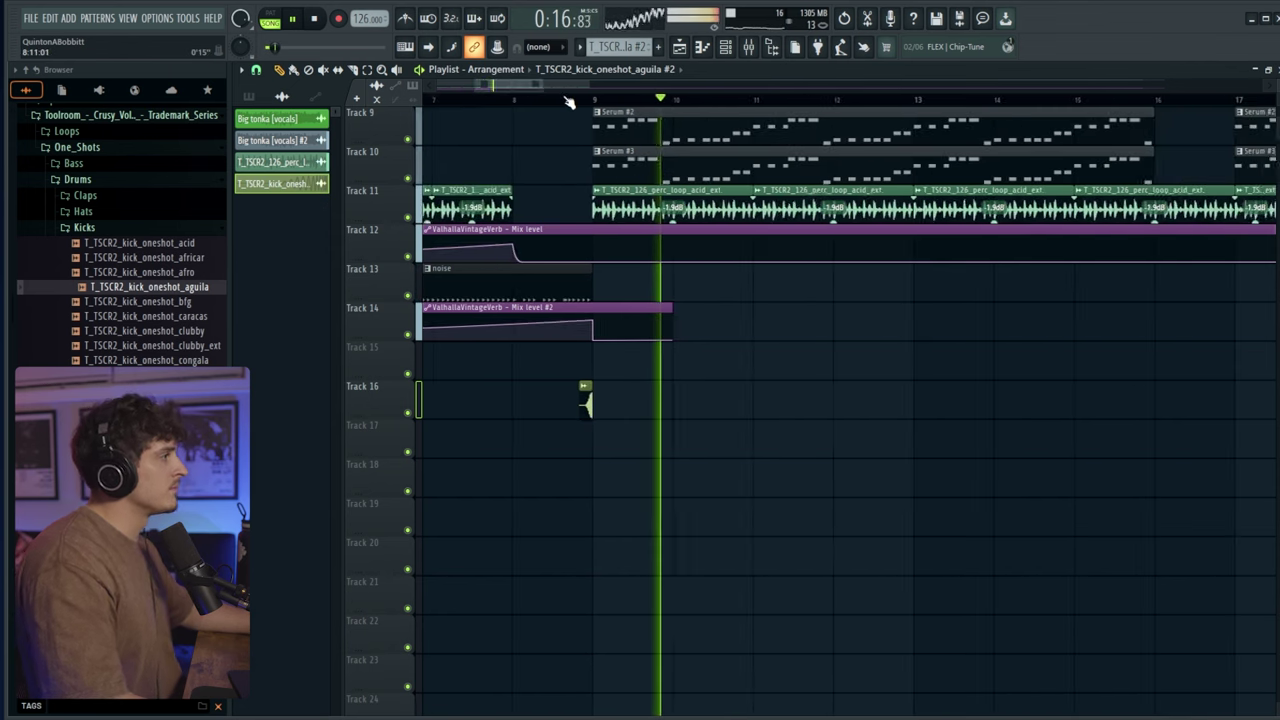
scroll(588, 196, "up", 4)
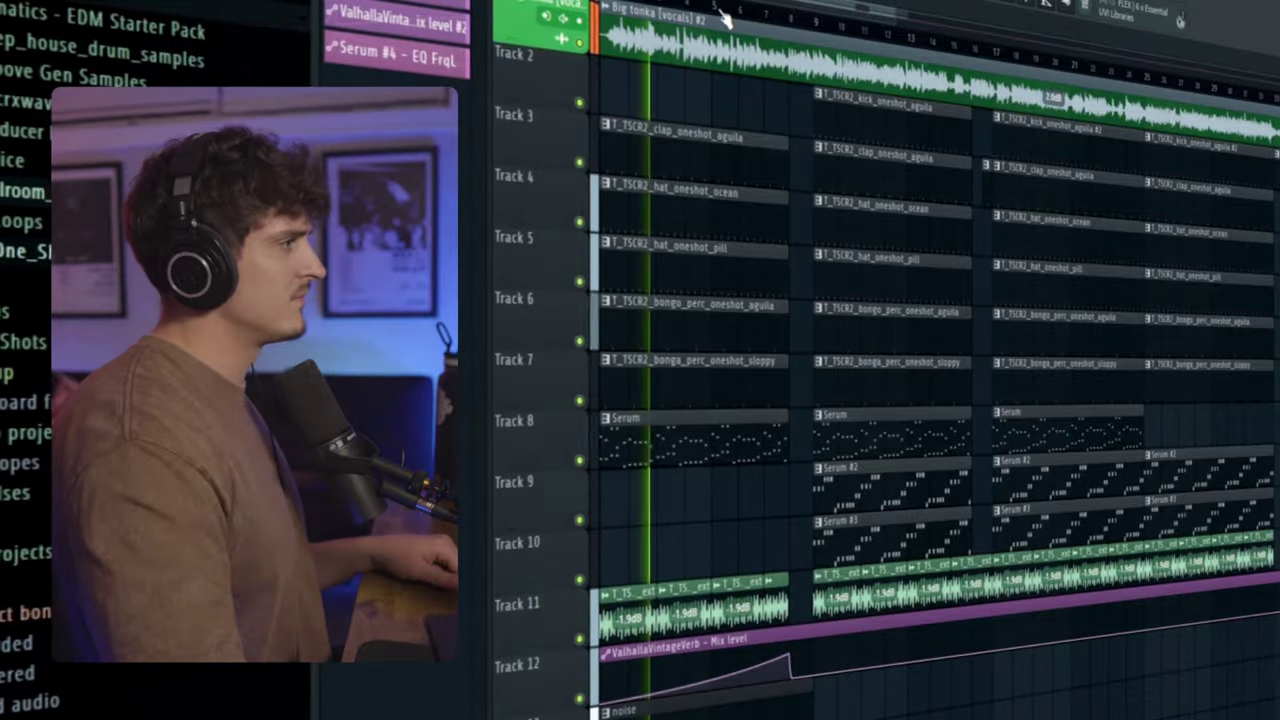
scroll(728, 18, "down", 2)
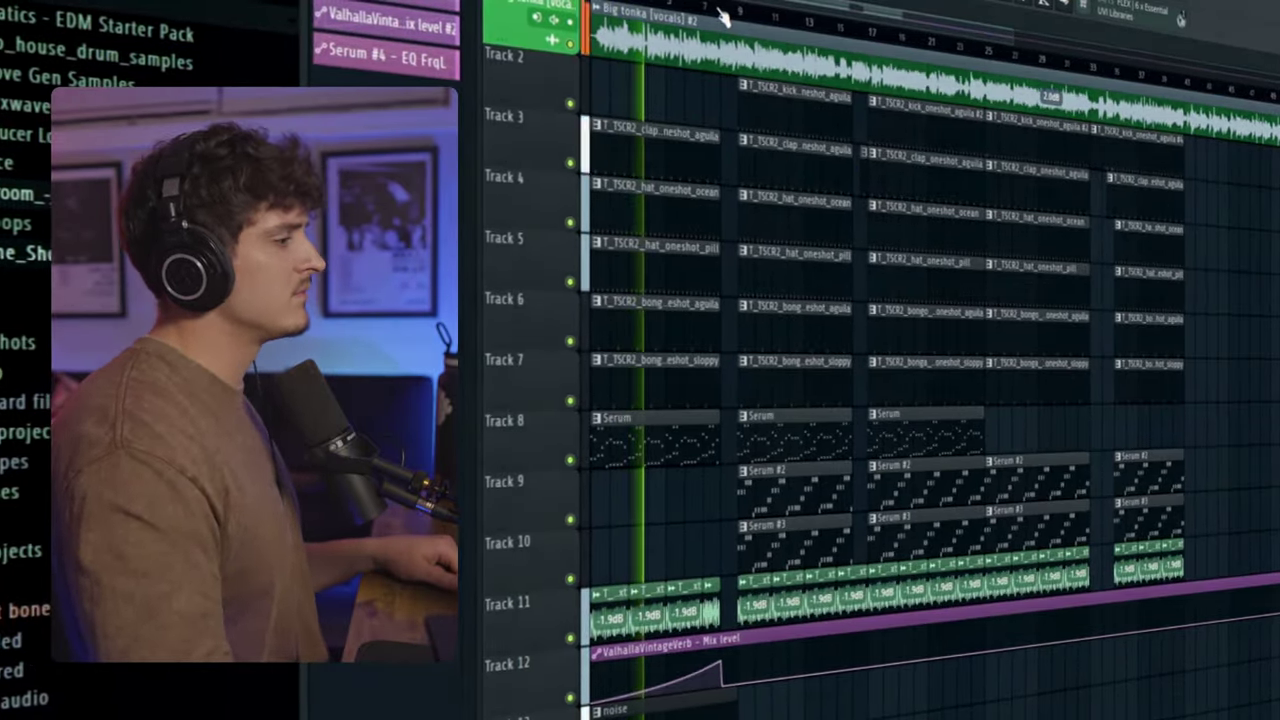